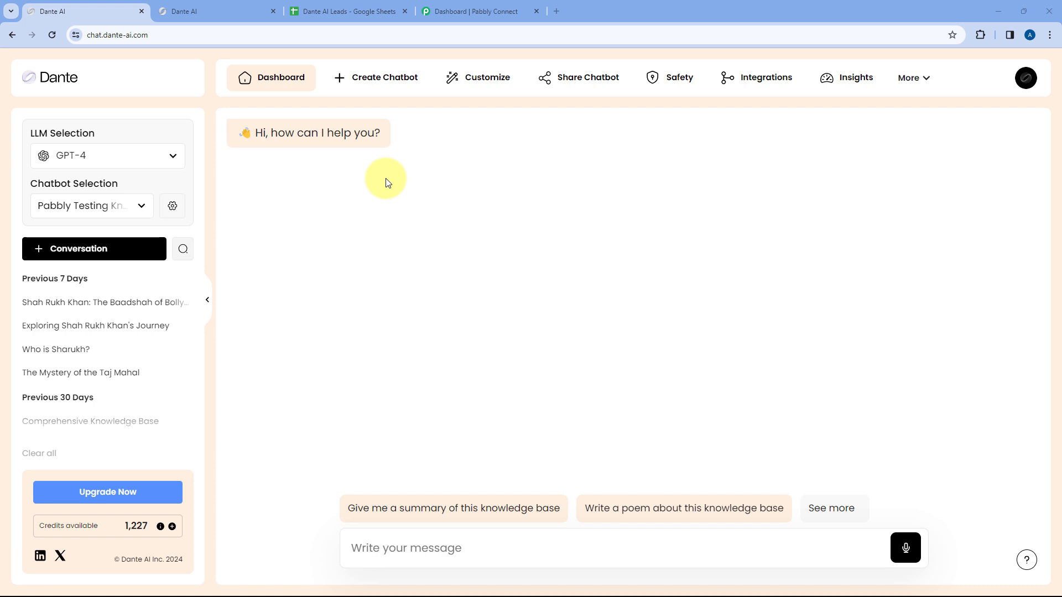
- Trigger the Dante chatbot's name, email, phone, city and age lead form, then view the Dante AI Leads sheet
left_click(237, 10)
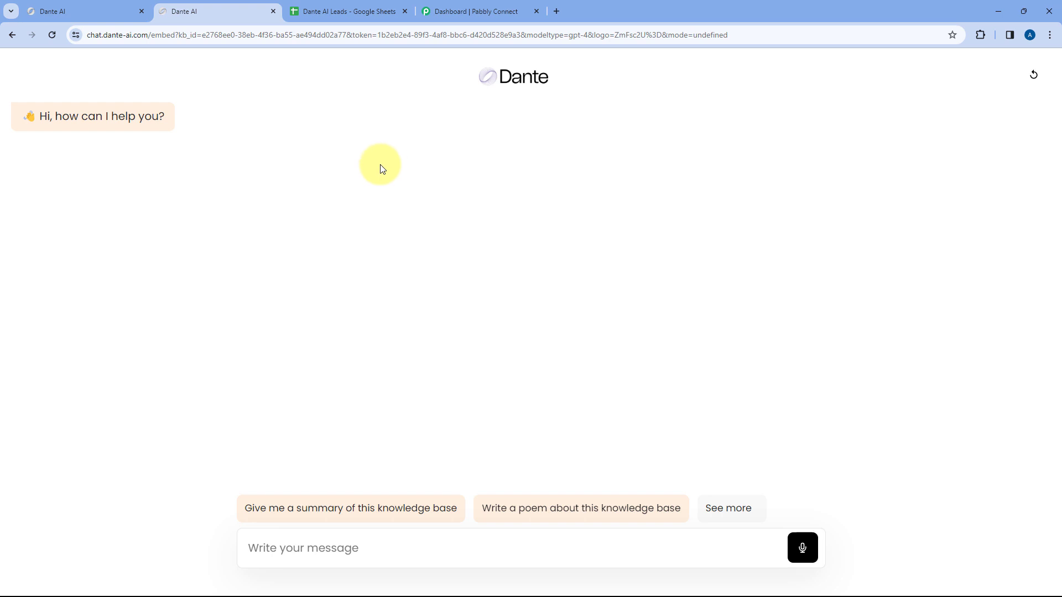
left_click(369, 514)
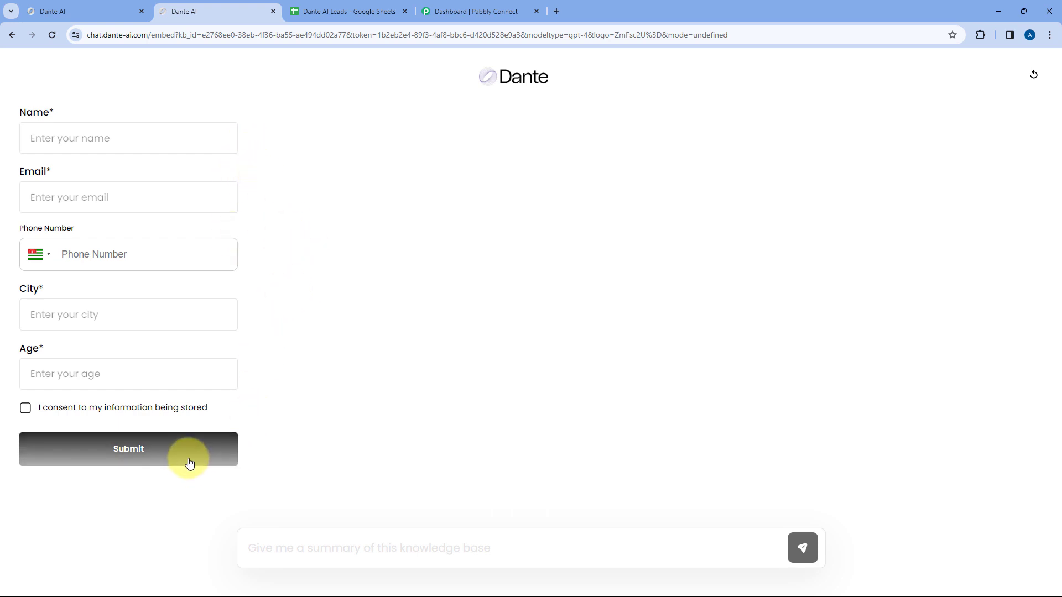
left_click(130, 11)
left_click(235, 10)
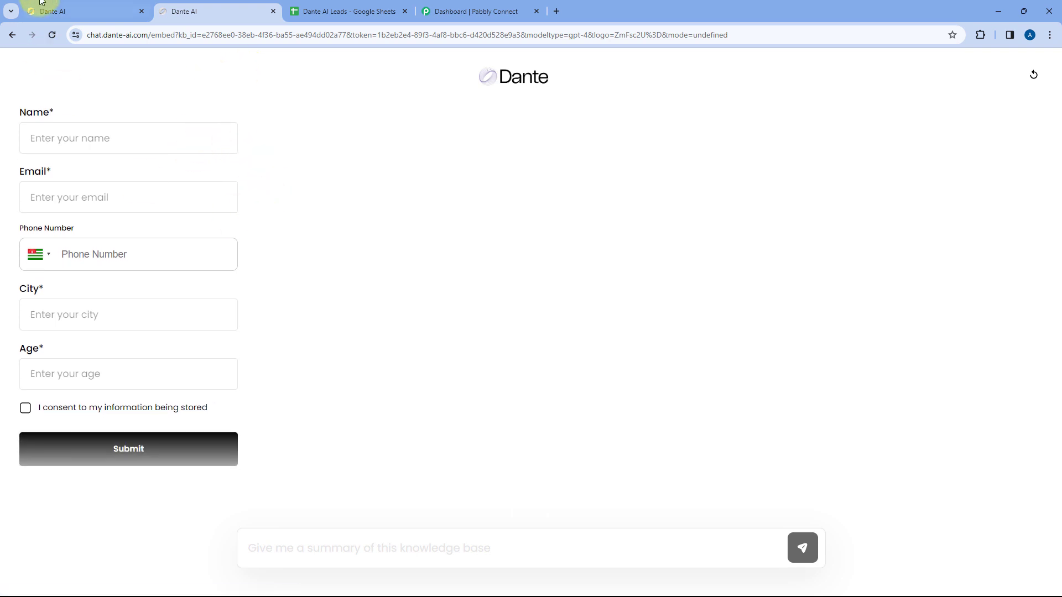
left_click(50, 11)
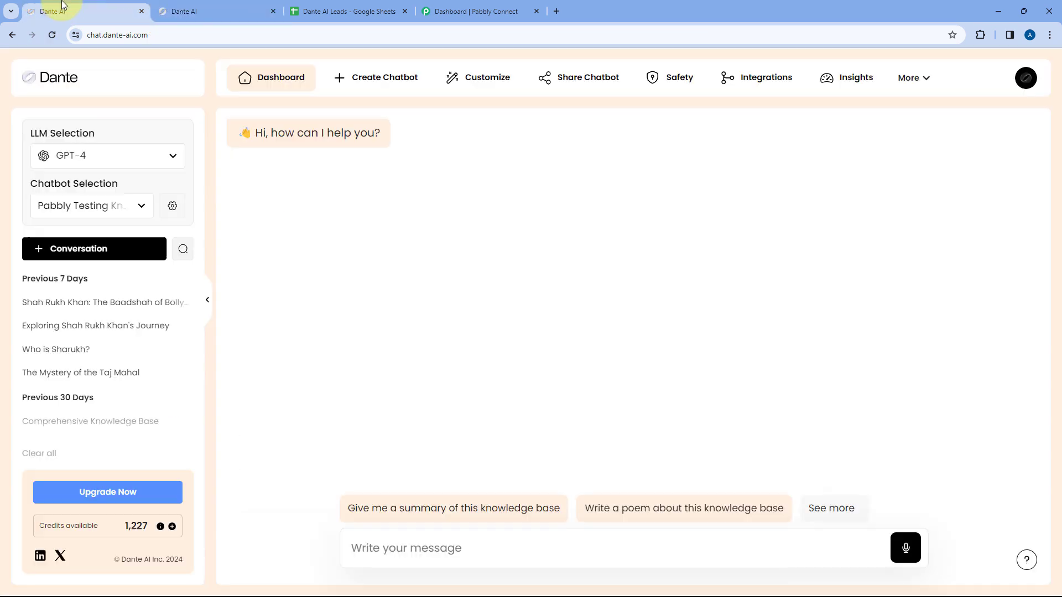
left_click(317, 7)
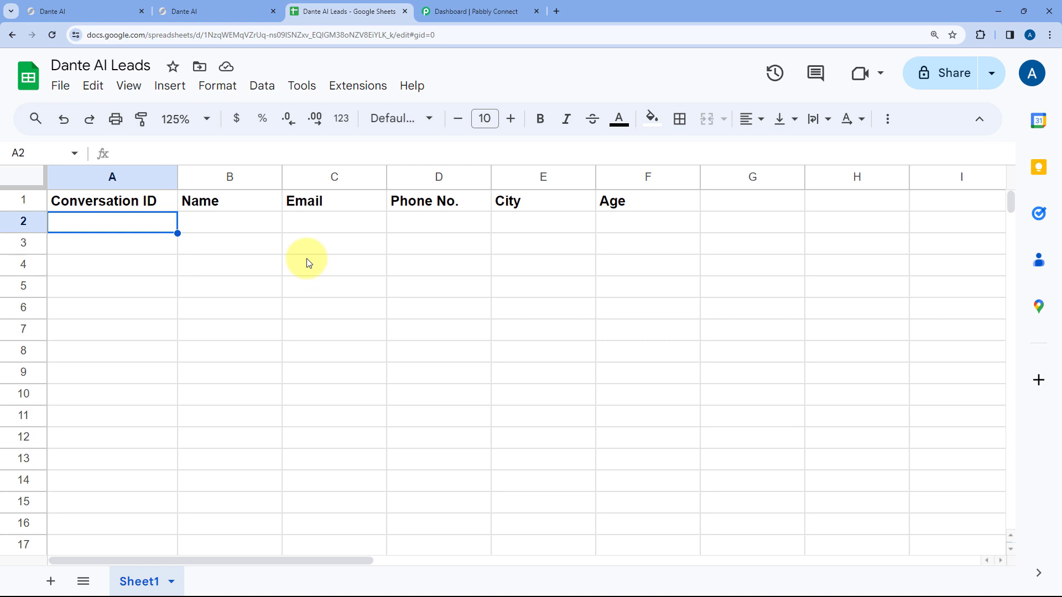
- Check the leads sheet's Conversation ID through Age headers, then go to the Pabbly Connect dashboard
left_click(102, 8)
left_click(332, 6)
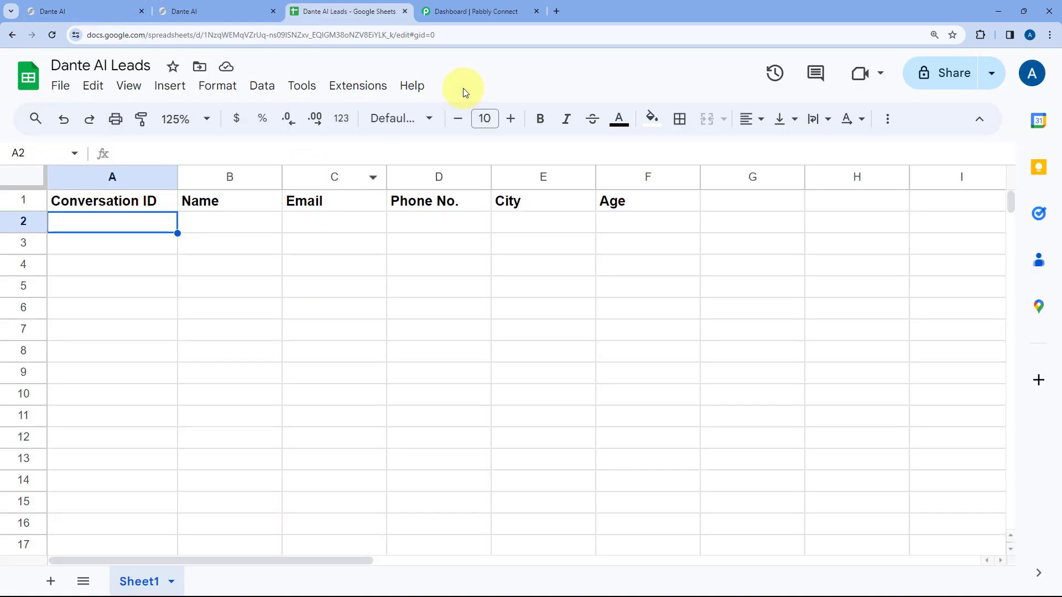
left_click(464, 9)
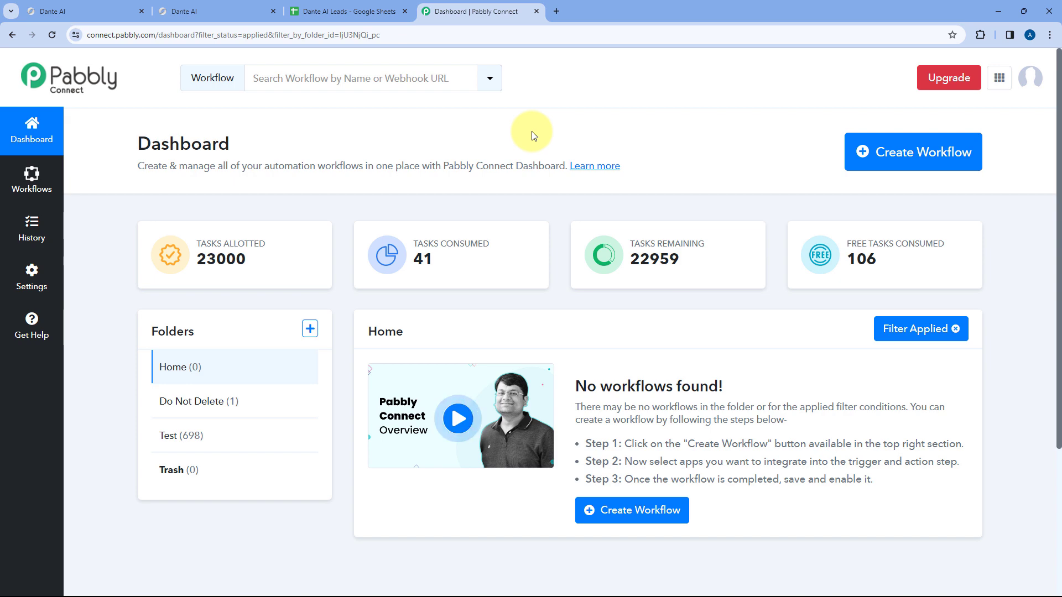
- Create the workflow 'Dante AI to Google Sheets', keeping it in the Home folder
left_click(83, 11)
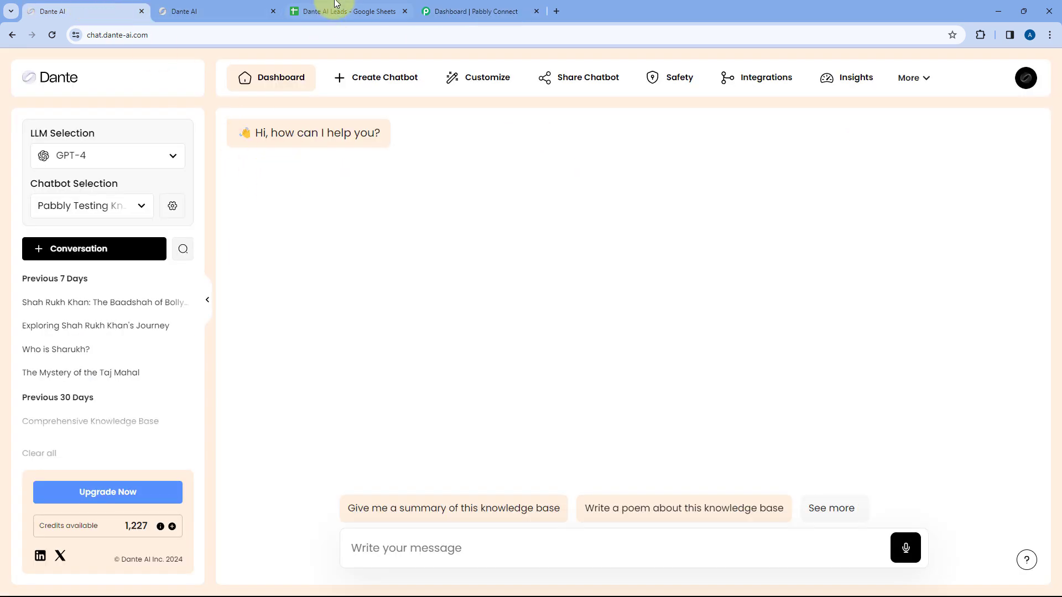
left_click(343, 11)
left_click(465, 11)
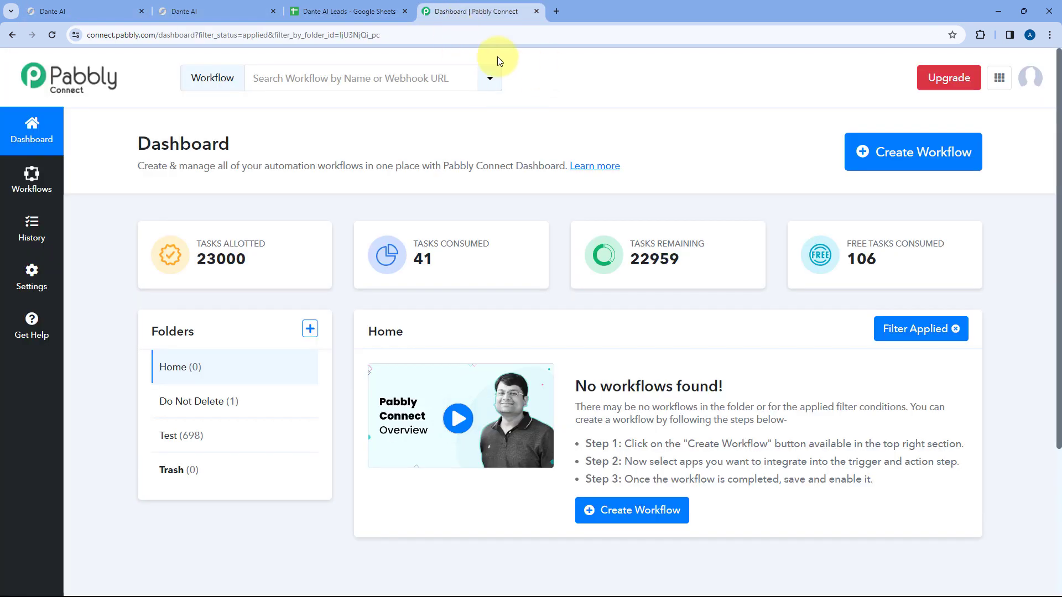
left_click(861, 150)
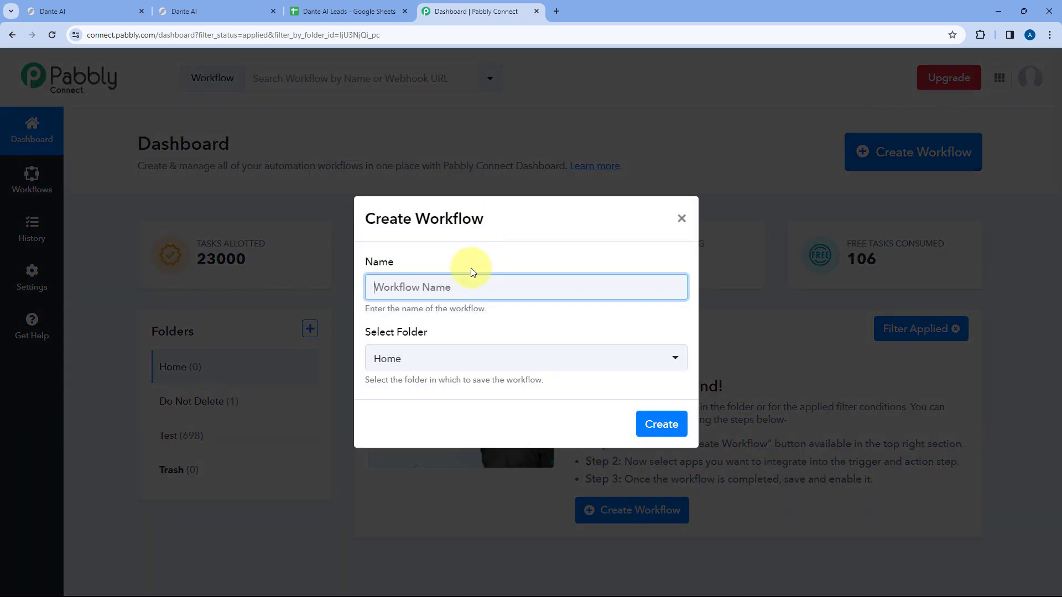
type("Dante AI to Google Sheets")
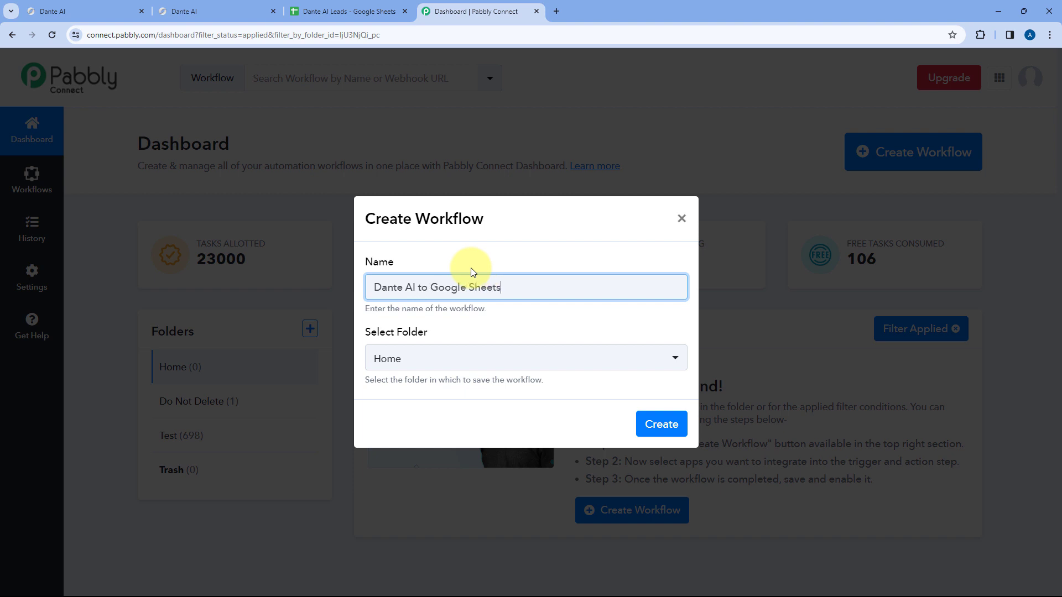
key("Tab")
left_click(485, 360)
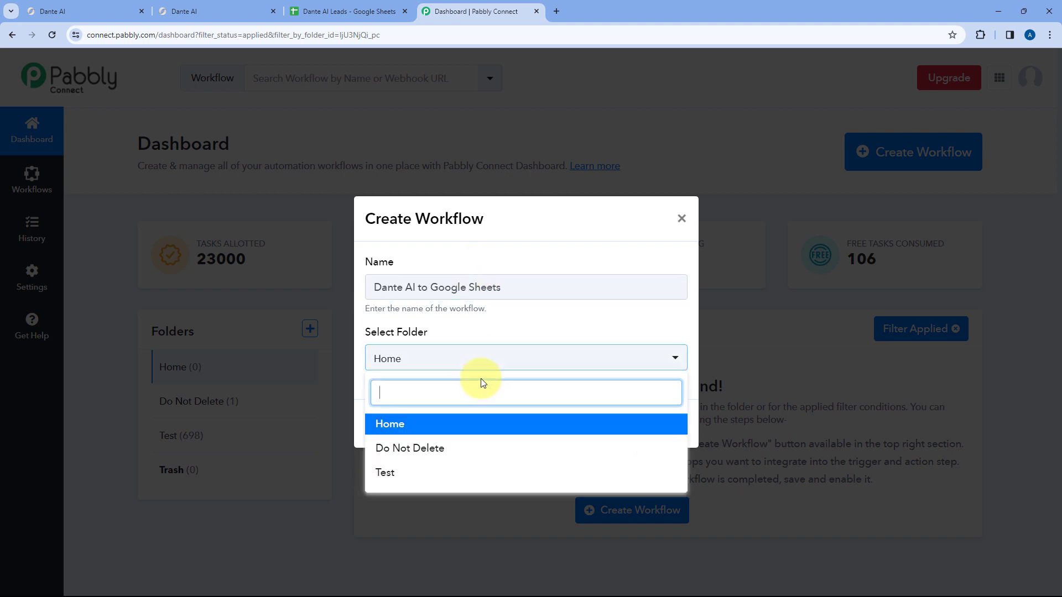
left_click(470, 422)
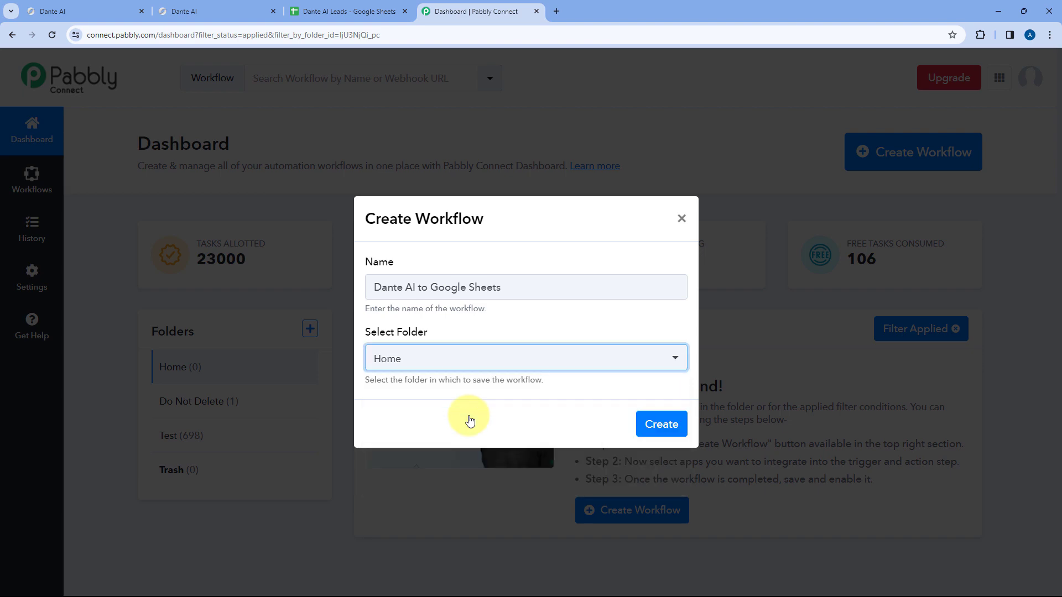
left_click(659, 424)
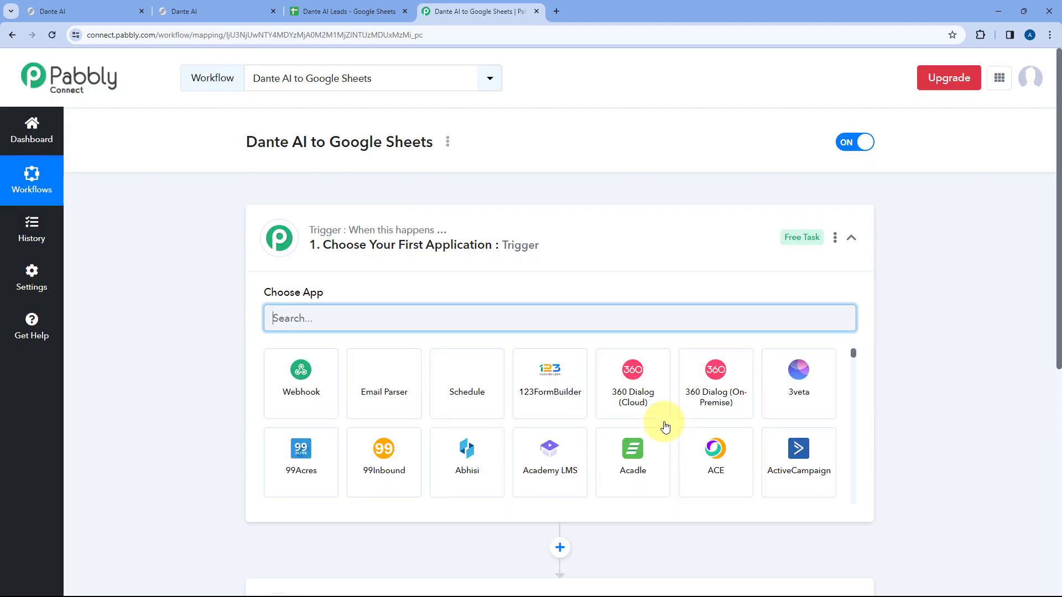
left_click(612, 243)
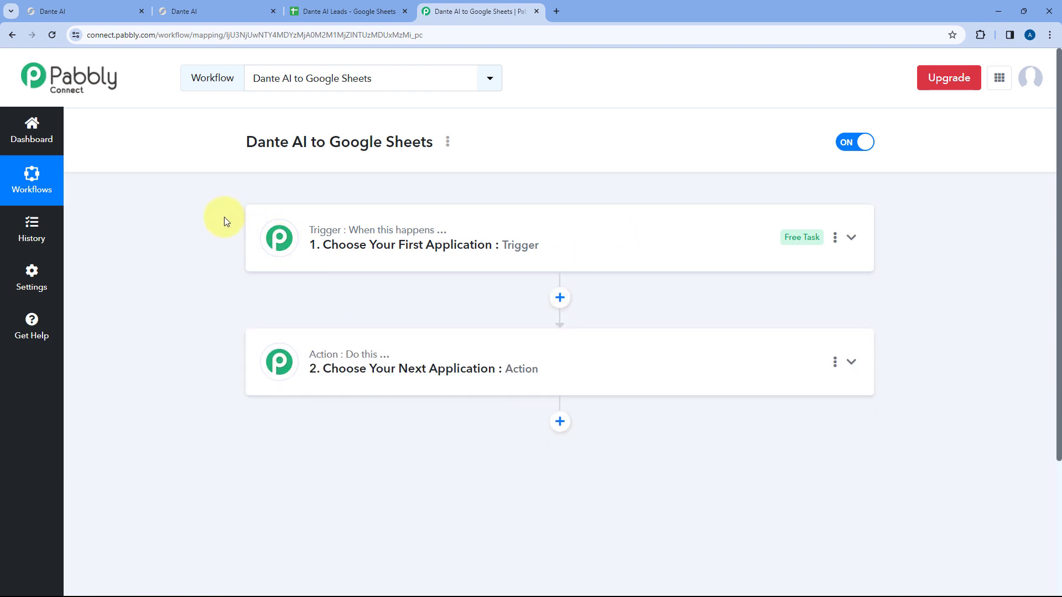
scroll(227, 222, "down", 1)
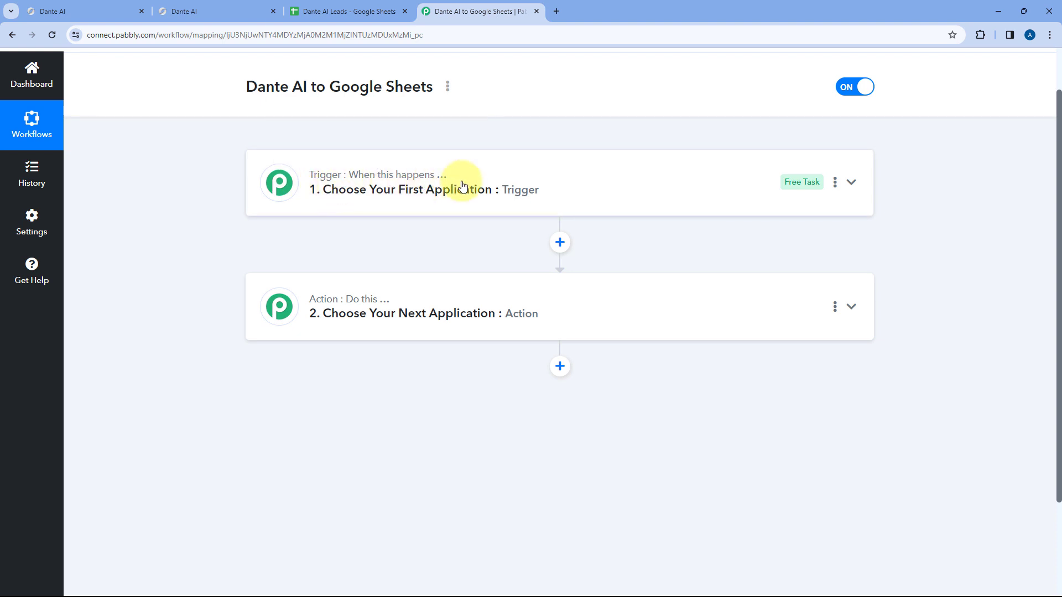
mouse_move(317, 309)
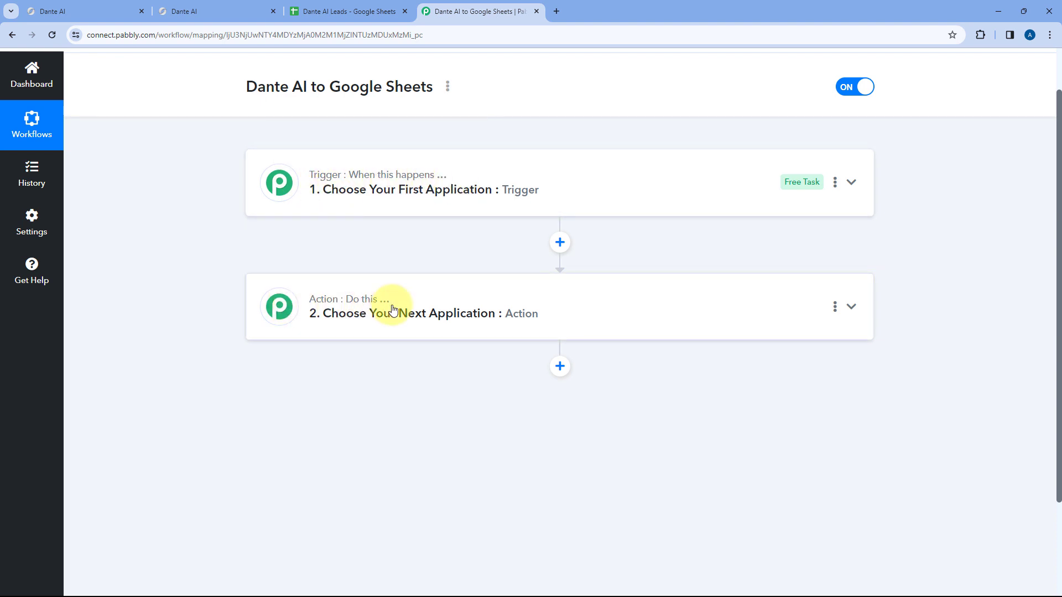
left_click(485, 202)
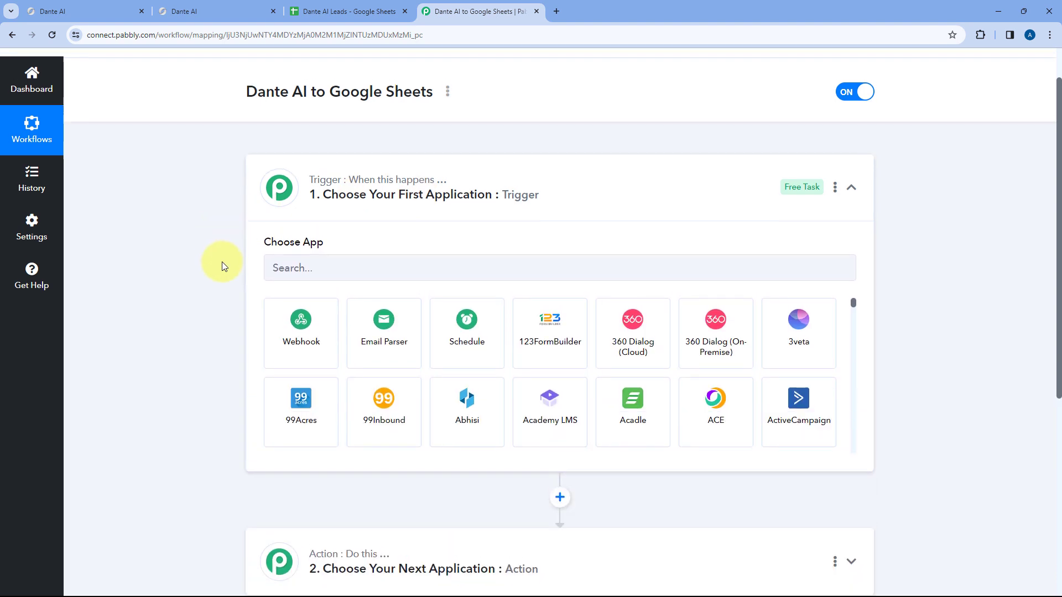
scroll(225, 297, "up", 2)
scroll(224, 297, "down", 1)
scroll(225, 302, "down", 1)
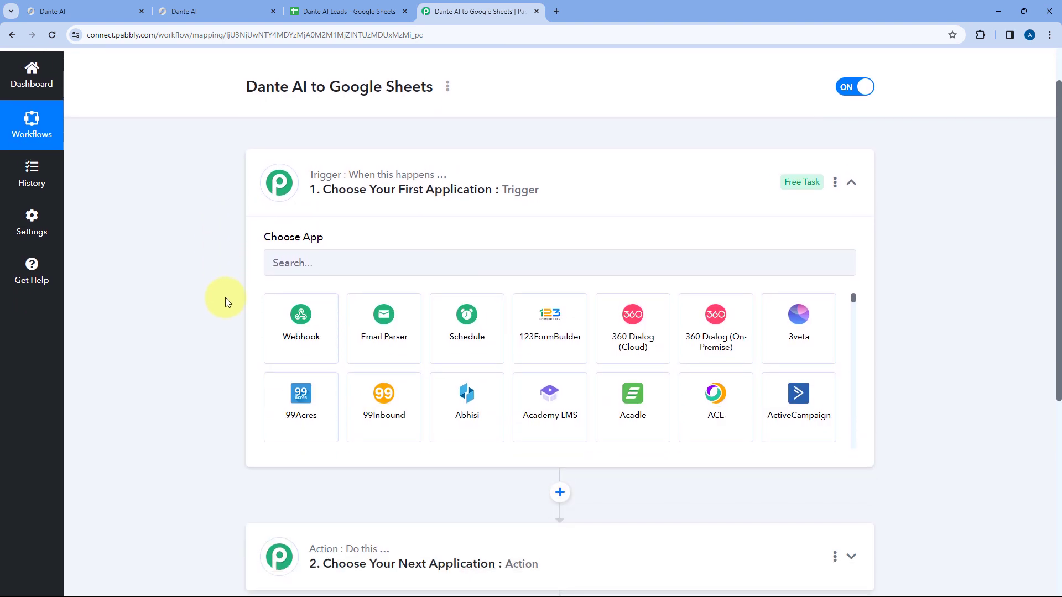
left_click(83, 11)
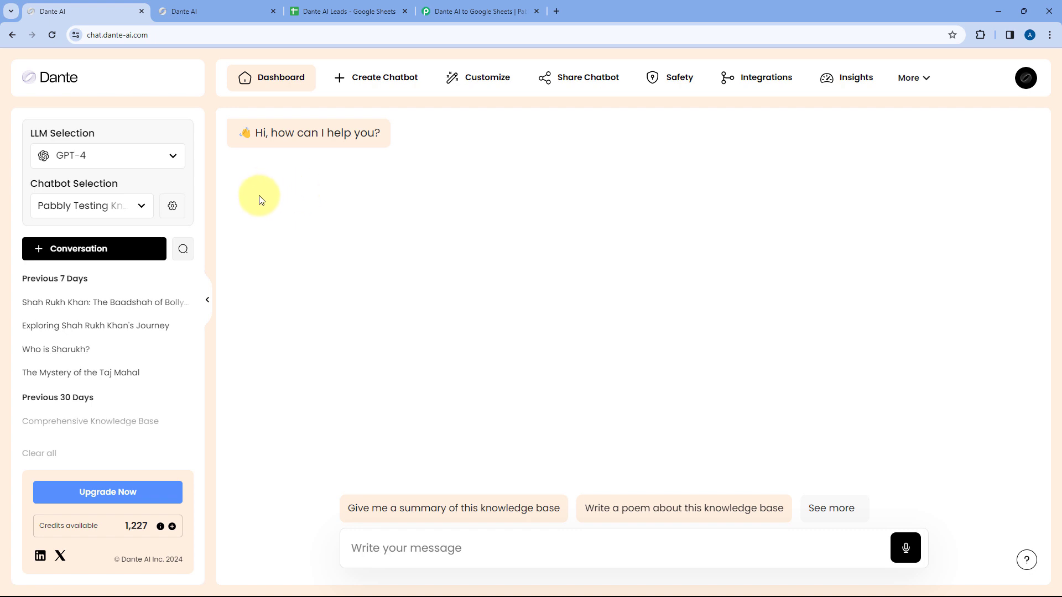
left_click(263, 11)
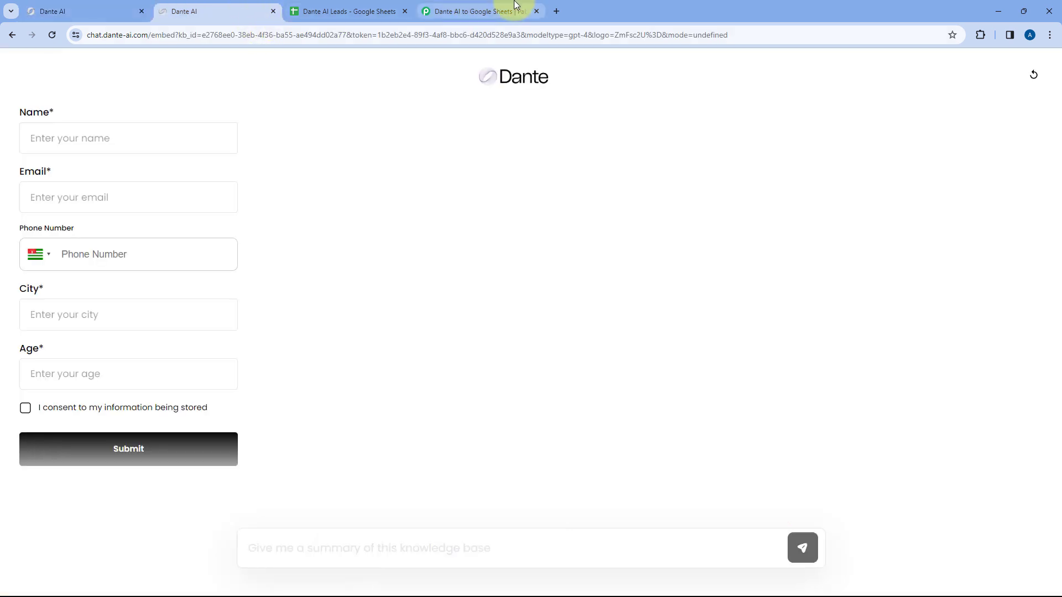
left_click(487, 11)
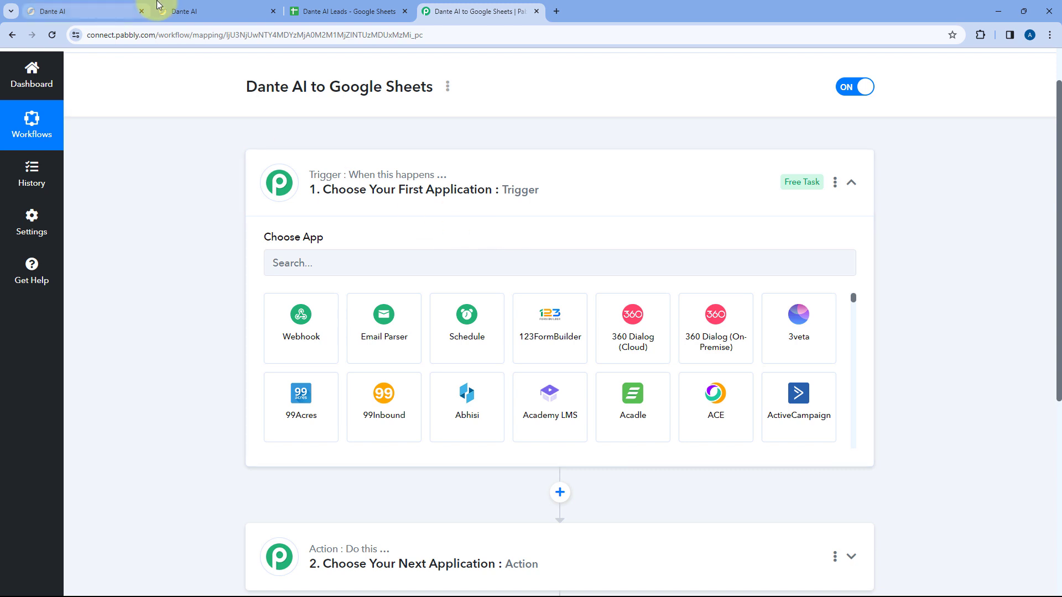
left_click(191, 11)
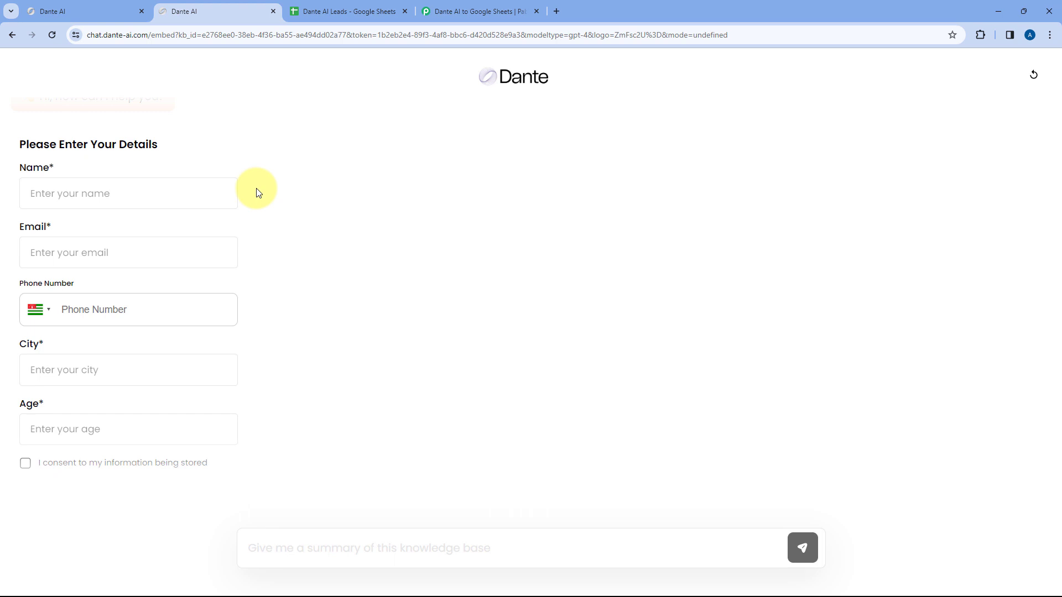
left_click(446, 11)
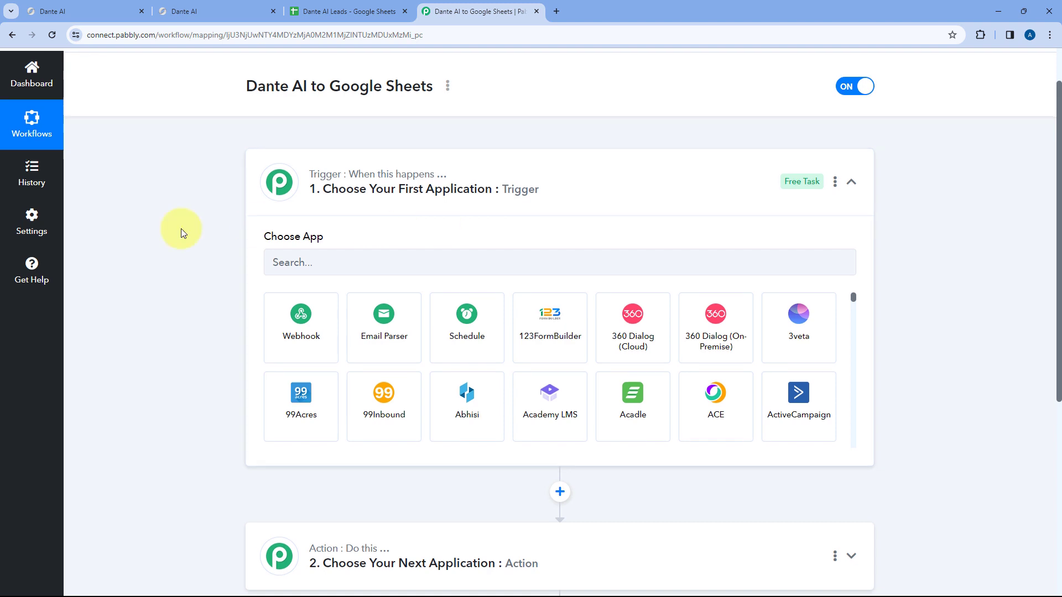
scroll(221, 216, "down", 2)
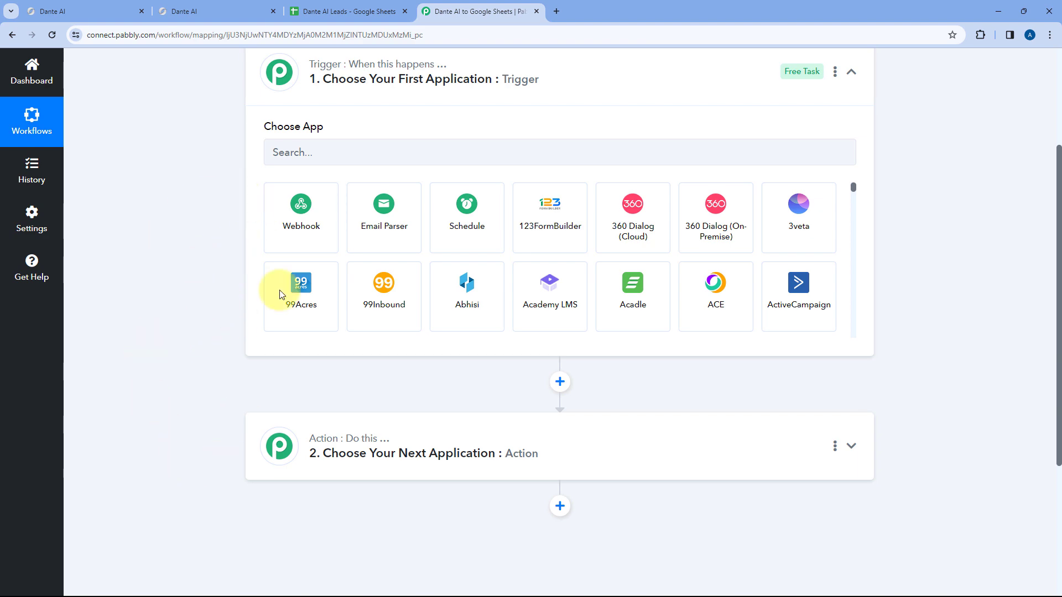
left_click(311, 9)
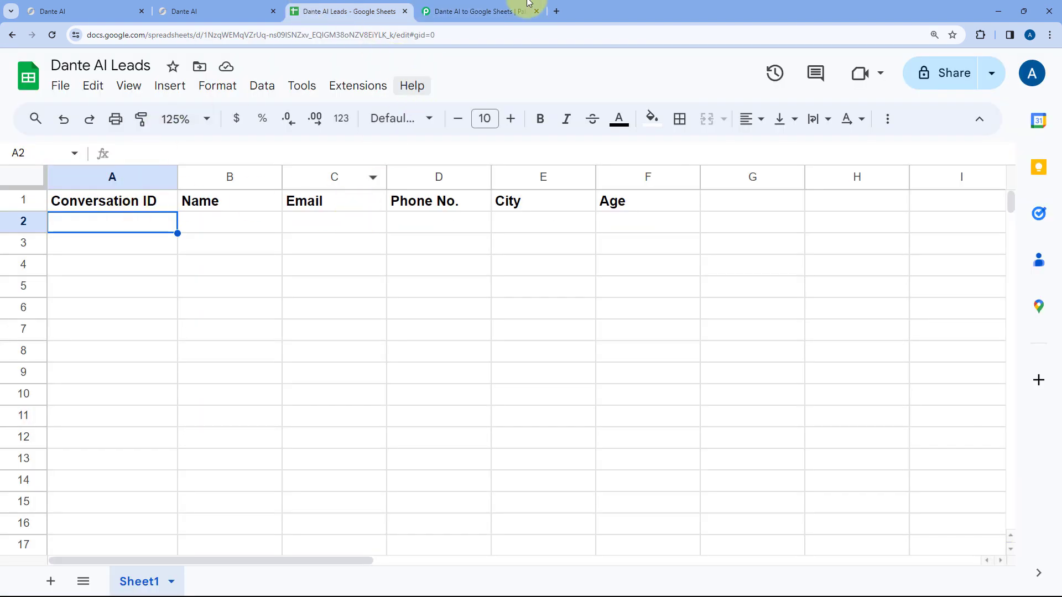
left_click(492, 11)
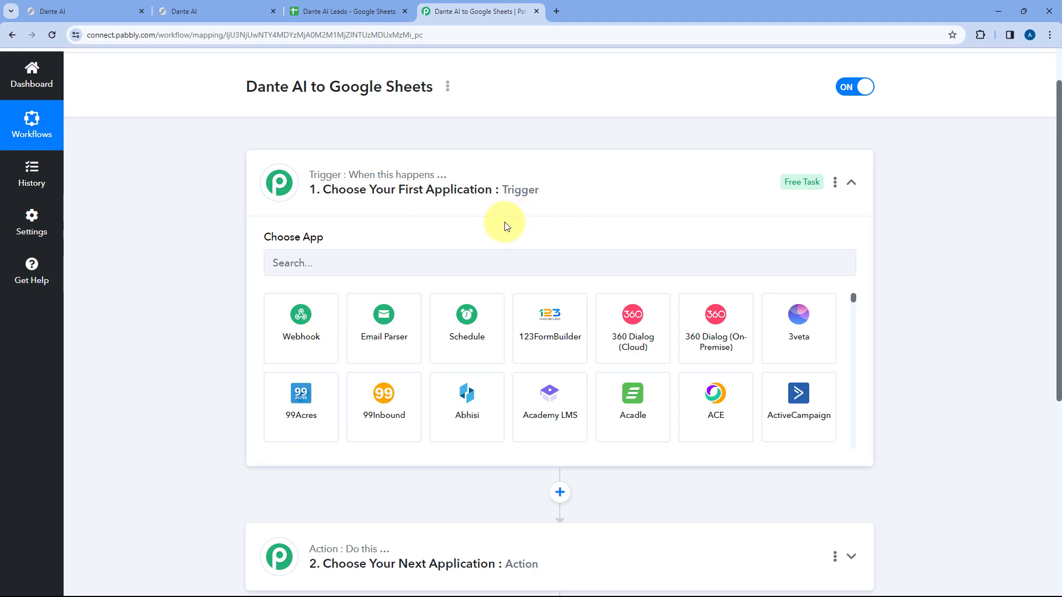
- Pick Dante AI as the workflow's trigger app
left_click(317, 252)
type("Dante AI")
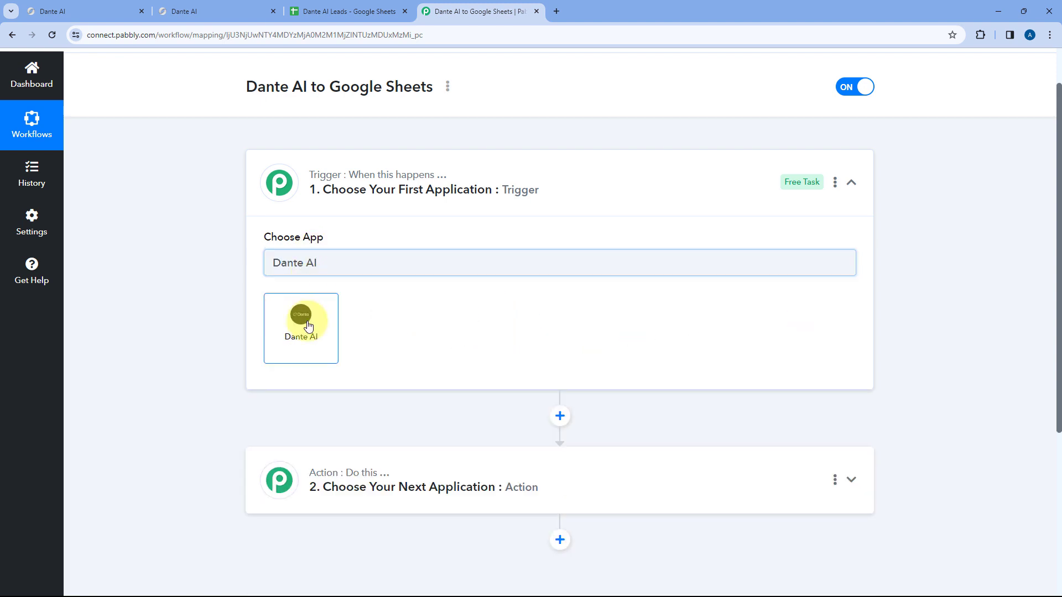
left_click(305, 323)
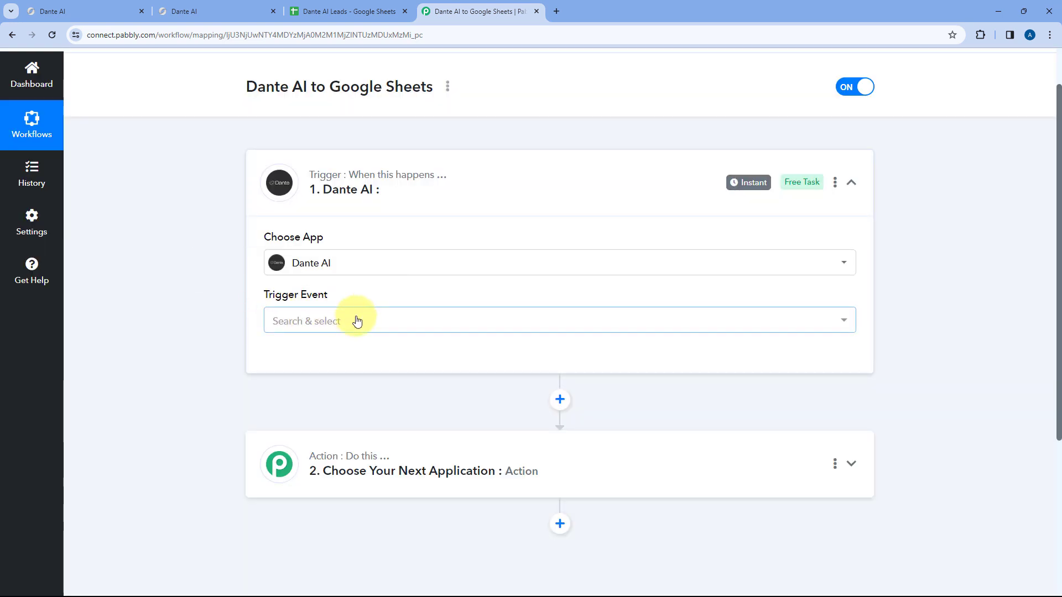
- Choose Lead Capture as the trigger event and begin connecting a Dante AI account
left_click(357, 321)
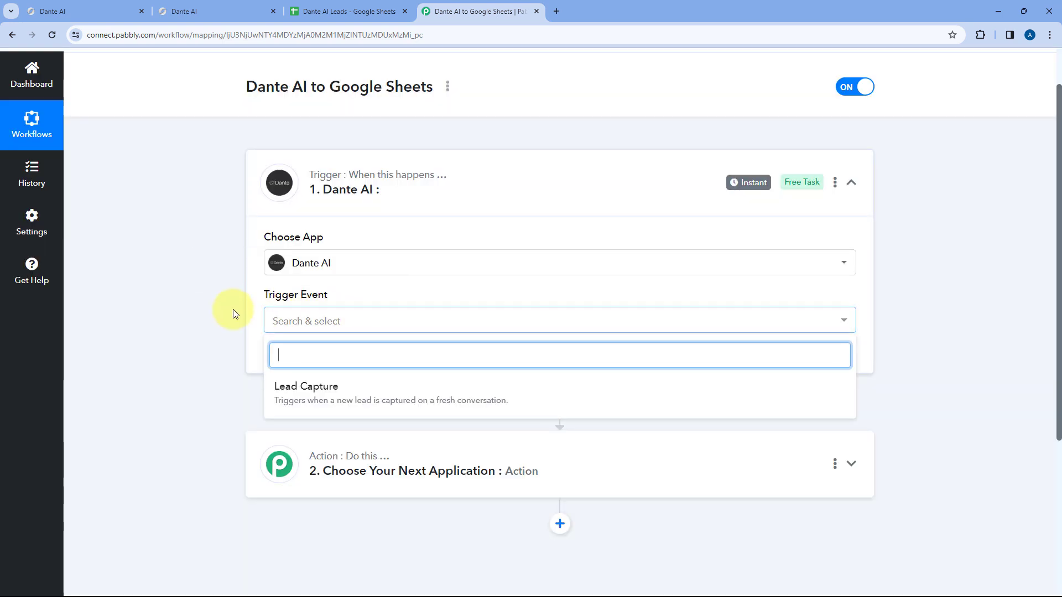
scroll(231, 310, "down", 3)
left_click(345, 227)
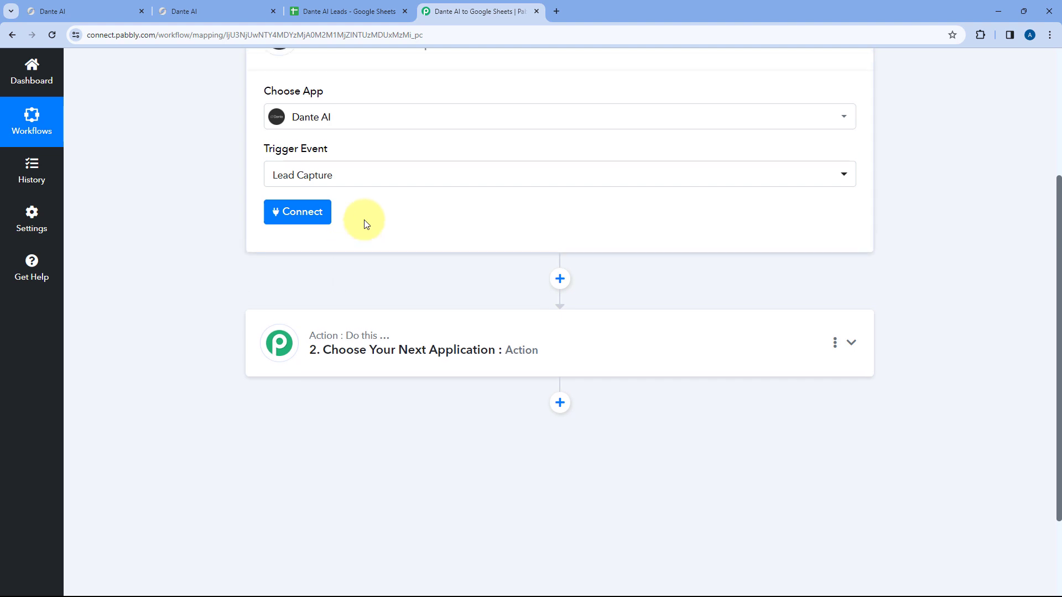
left_click(301, 195)
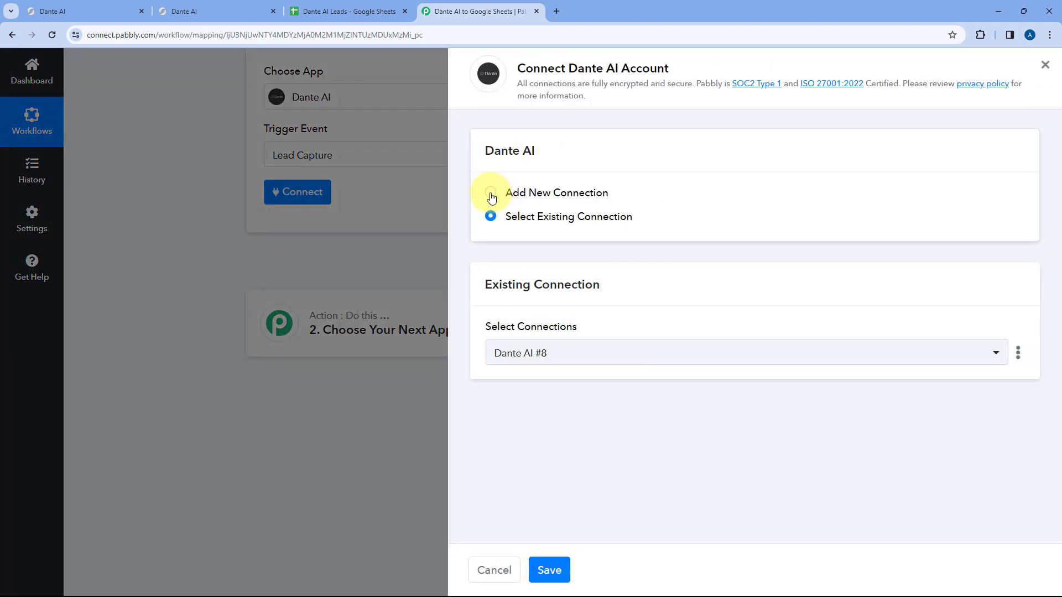
- Choose Add New Connection for Dante AI, then go to the Dante AI dashboard
left_click(491, 193)
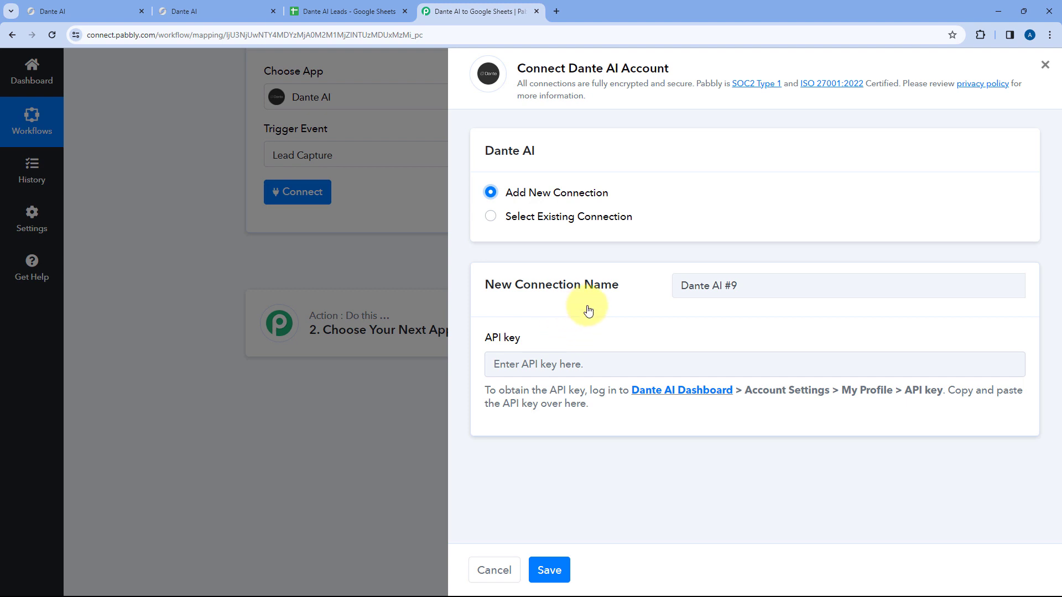
left_click(72, 9)
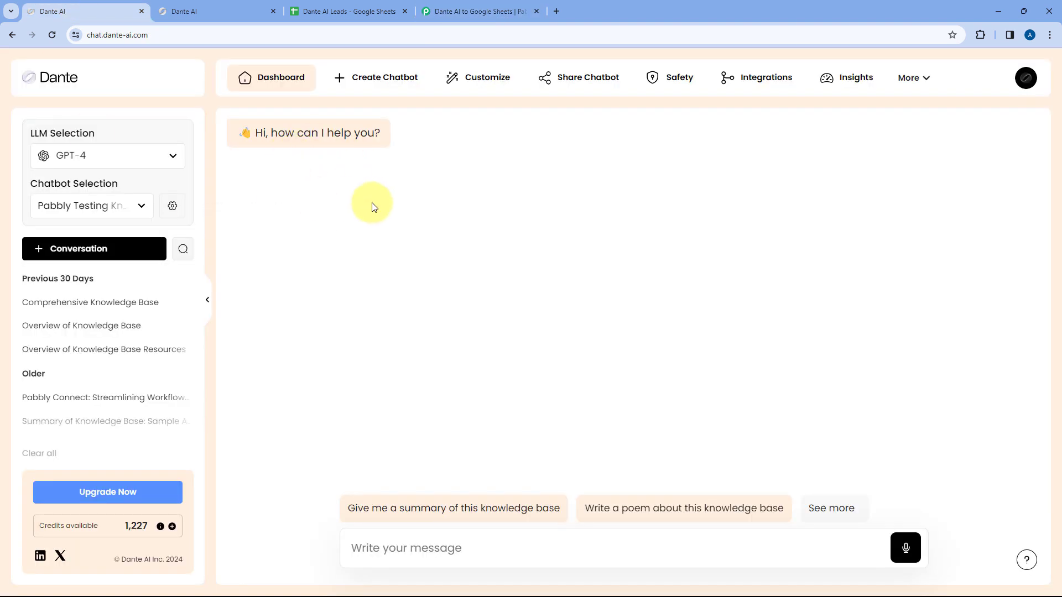
- Copy the API key from Dante AI's Integrations page and bring up paste options in Pabbly
left_click(742, 80)
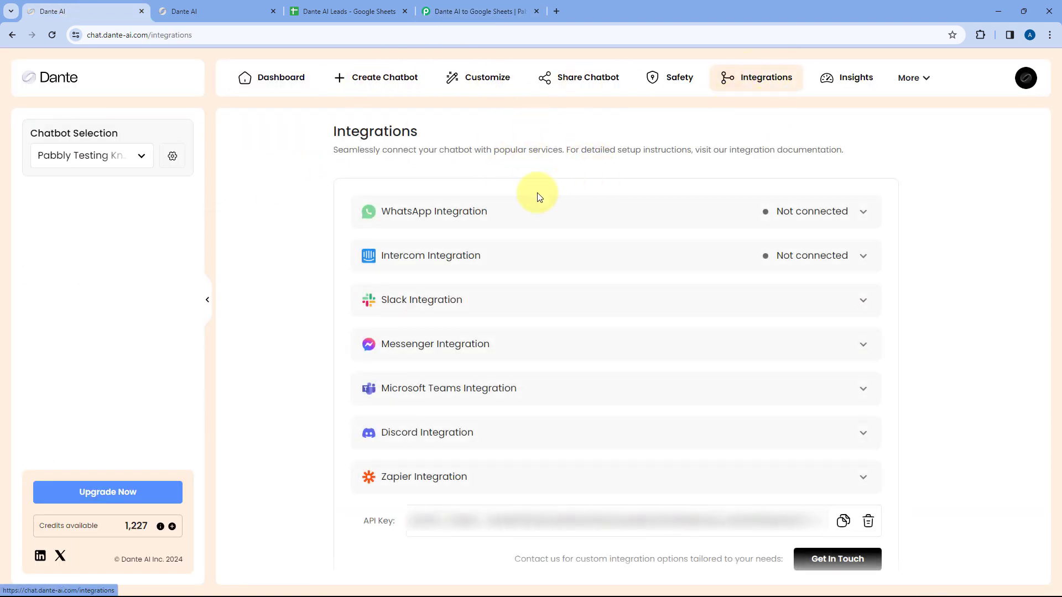
scroll(508, 362, "down", 1)
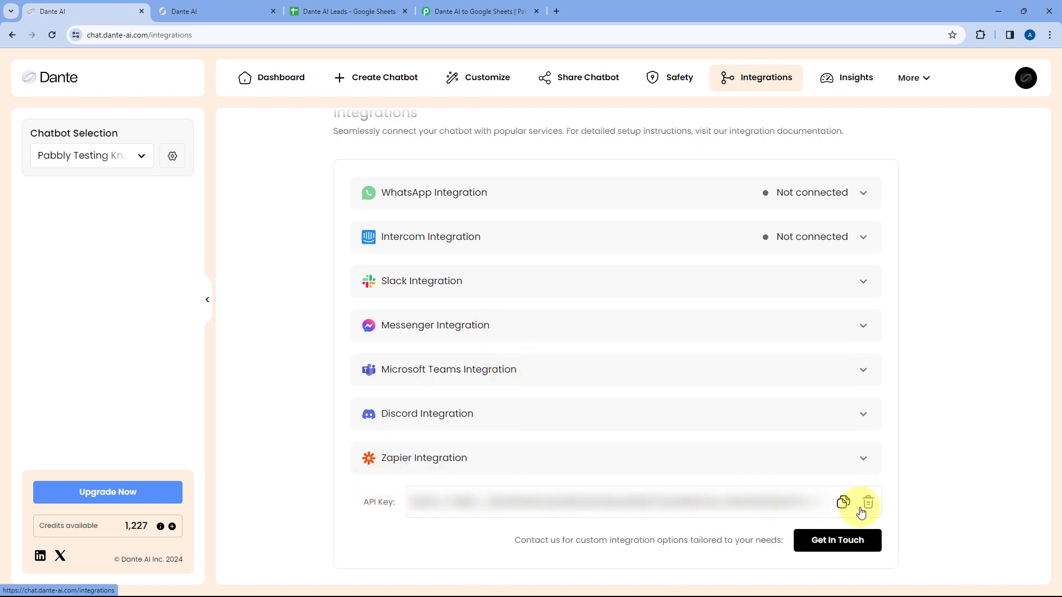
left_click(843, 501)
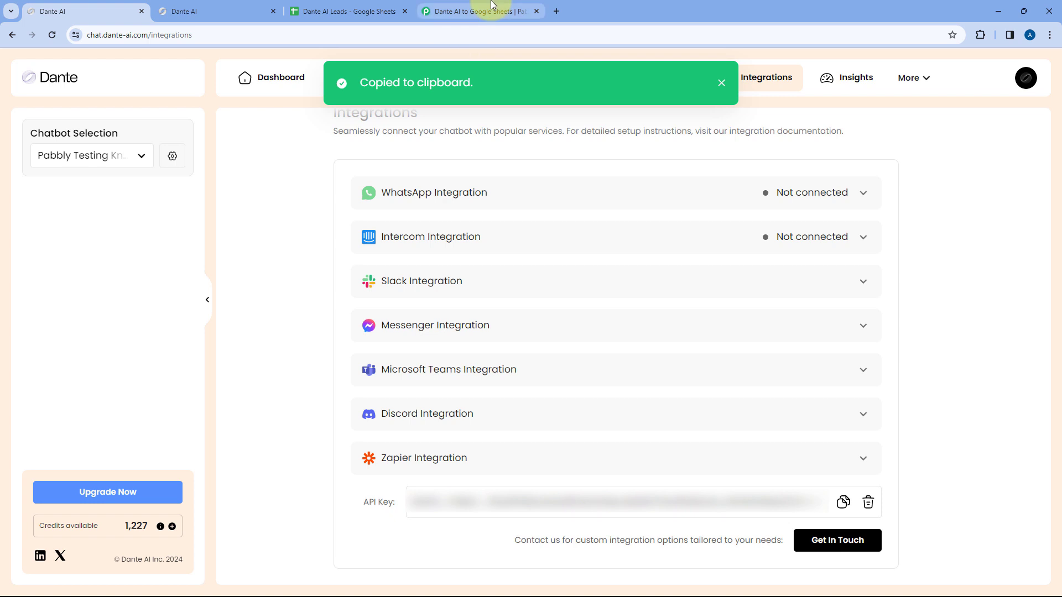
left_click(498, 12)
right_click(533, 364)
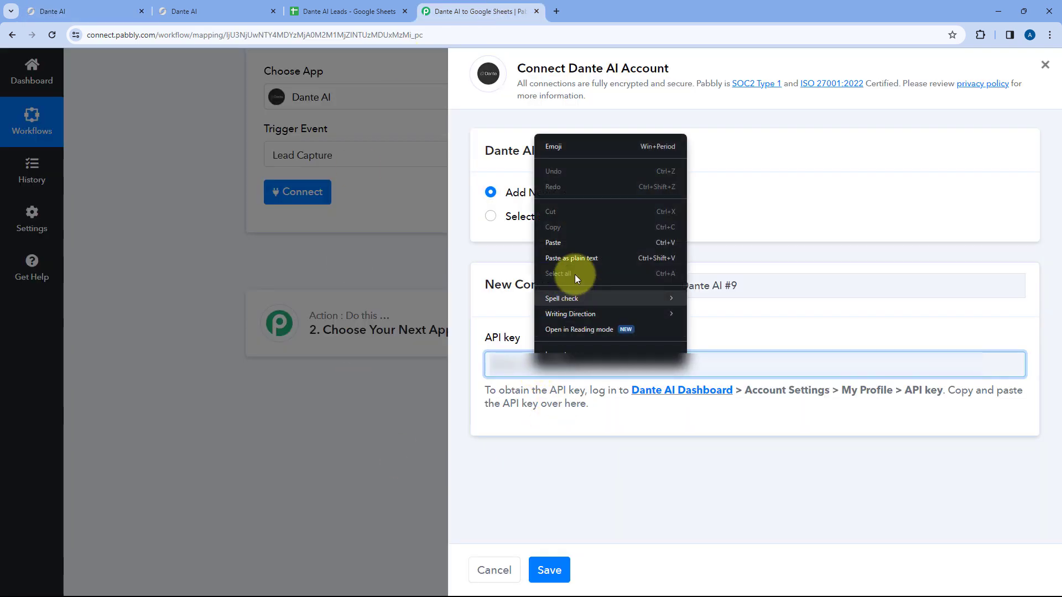
- Paste the Dante AI API key, save the connection, and open the Knowledge Base list
left_click(570, 246)
left_click(556, 570)
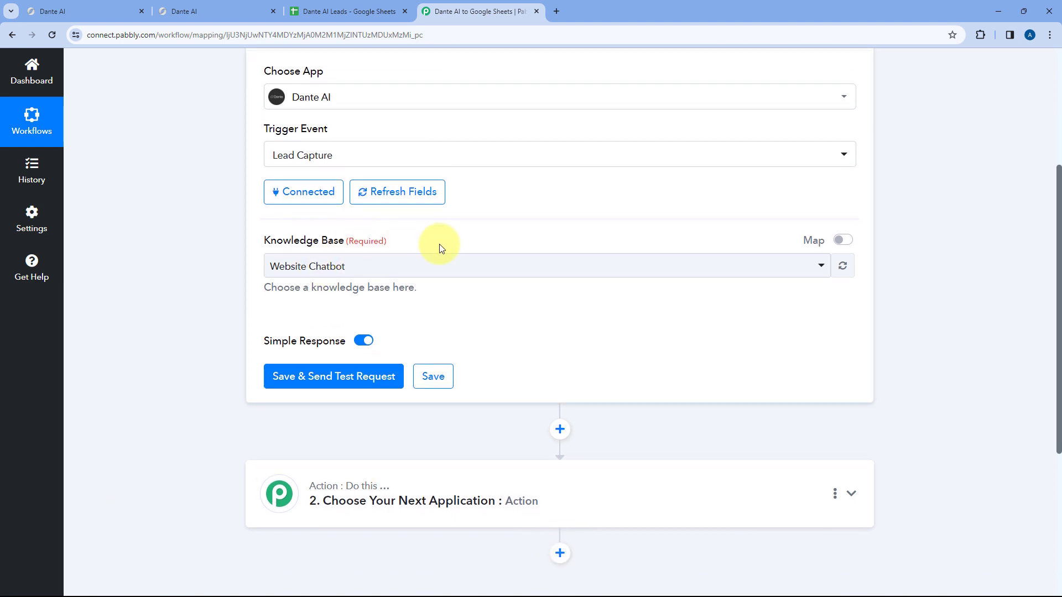
scroll(433, 316, "up", 1)
left_click(462, 320)
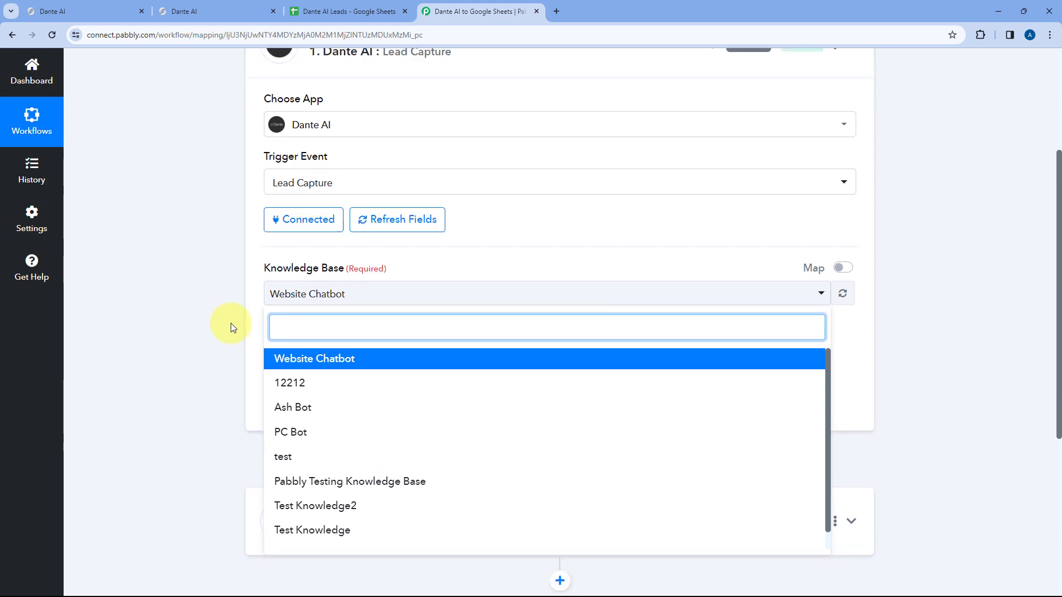
scroll(229, 324, "down", 2)
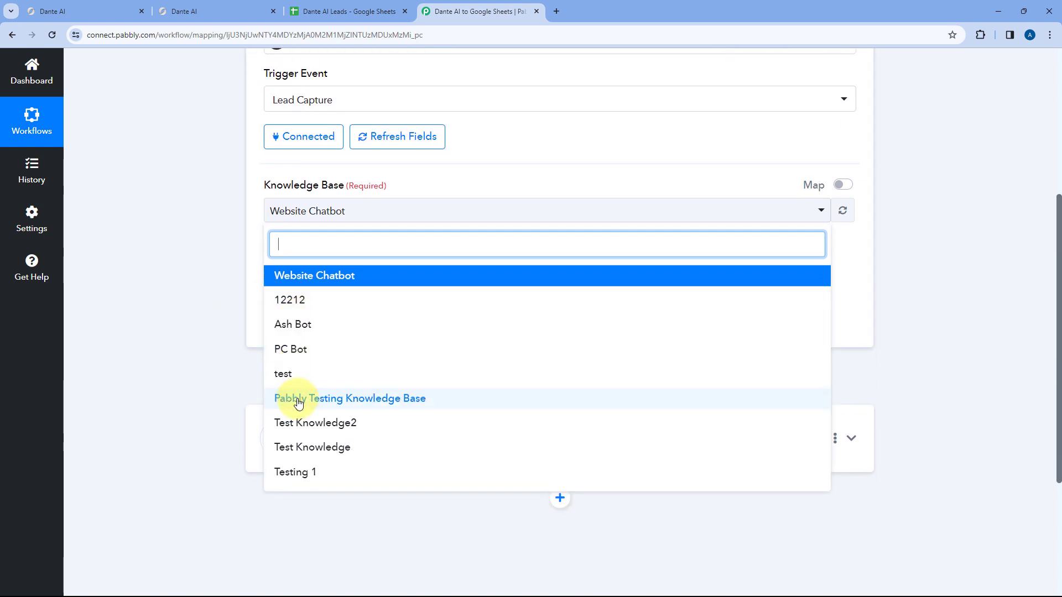
left_click(79, 11)
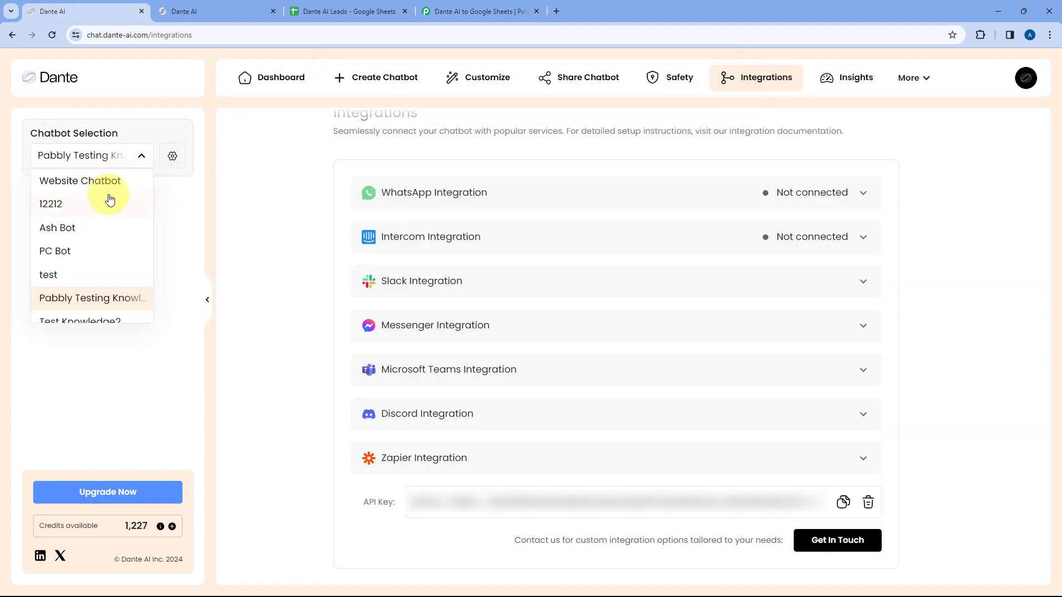
scroll(83, 232, "down", 1)
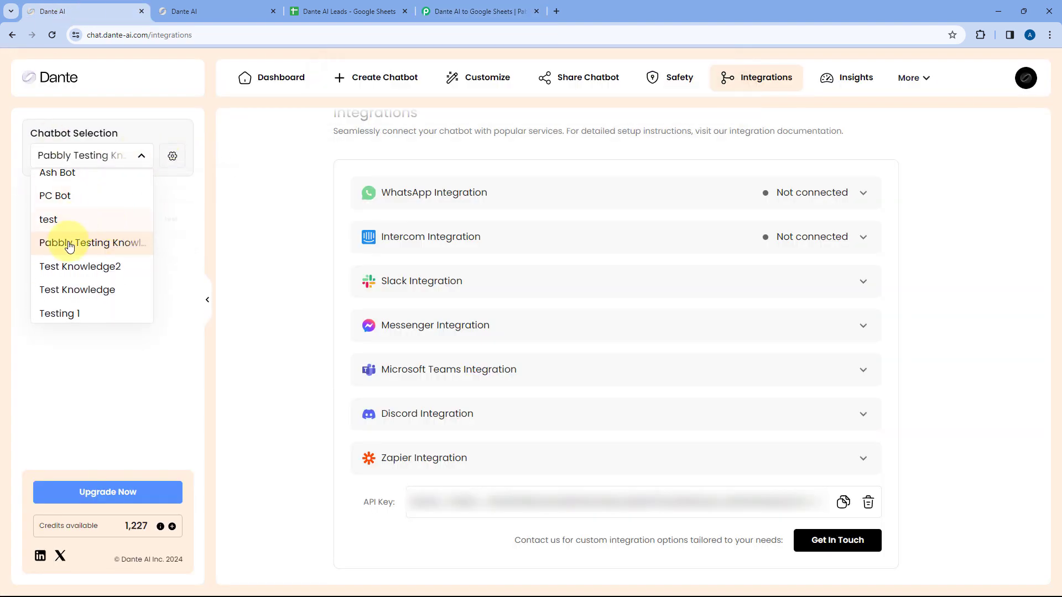
left_click(84, 250)
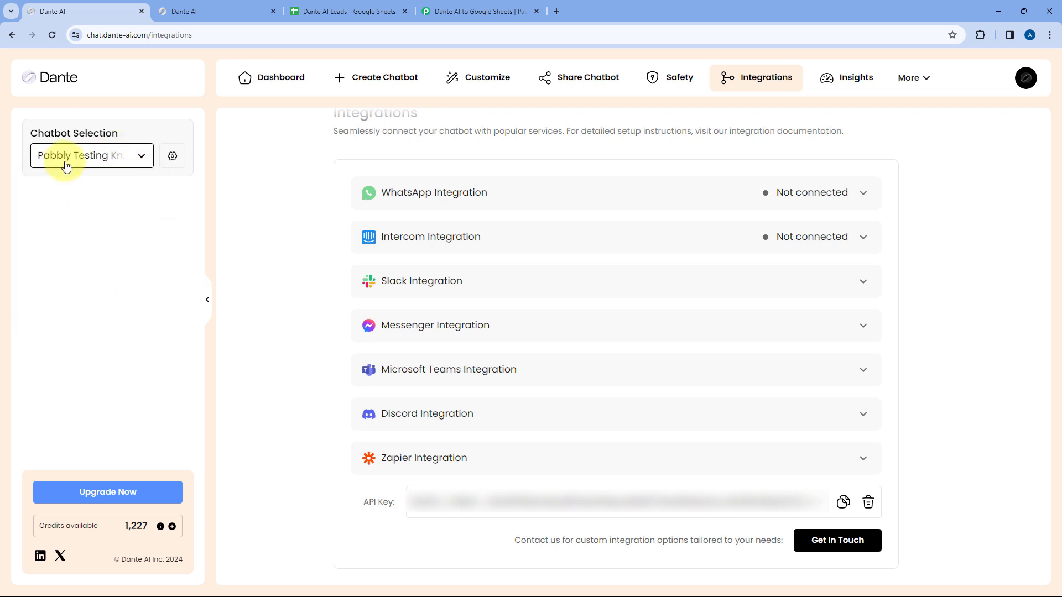
left_click(252, 83)
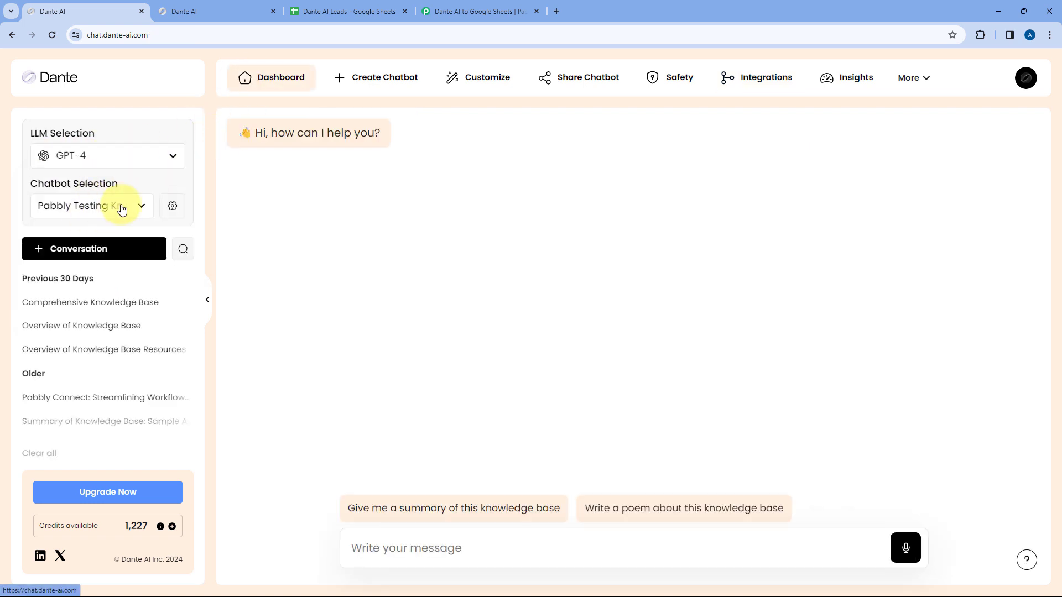
left_click(214, 10)
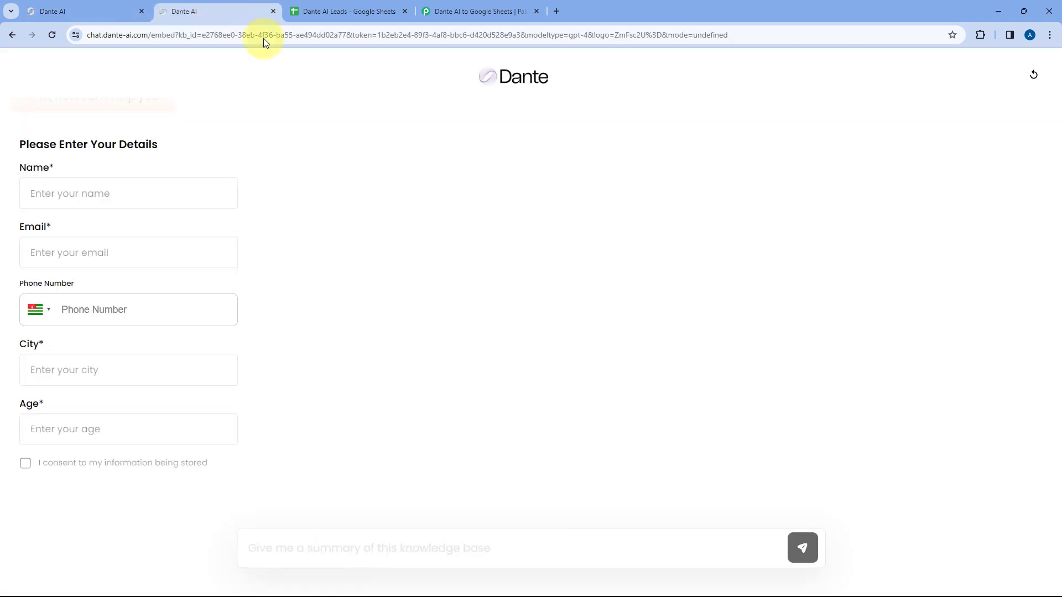
left_click(107, 10)
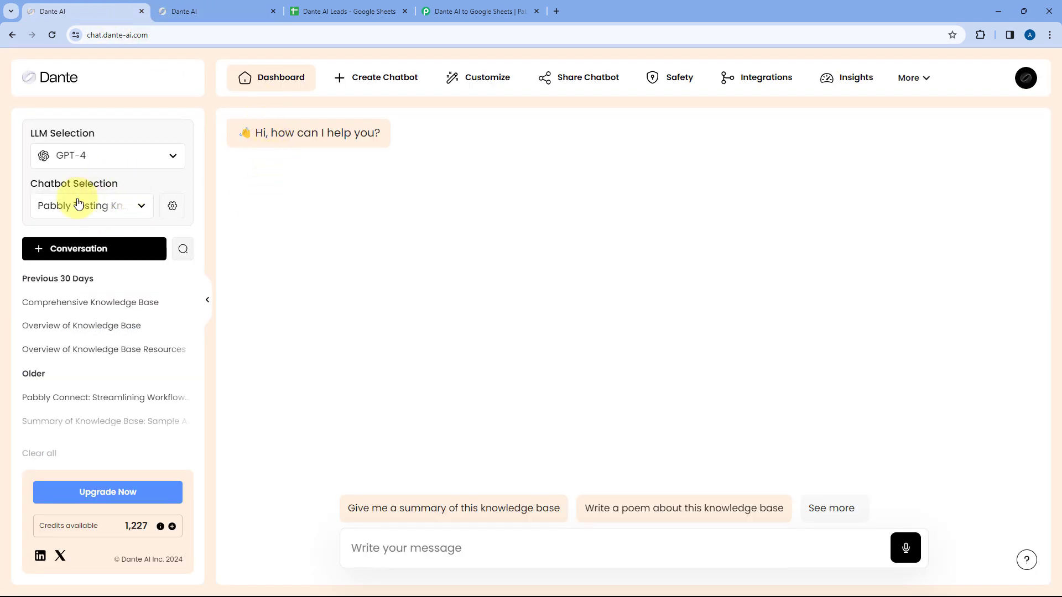
left_click(222, 9)
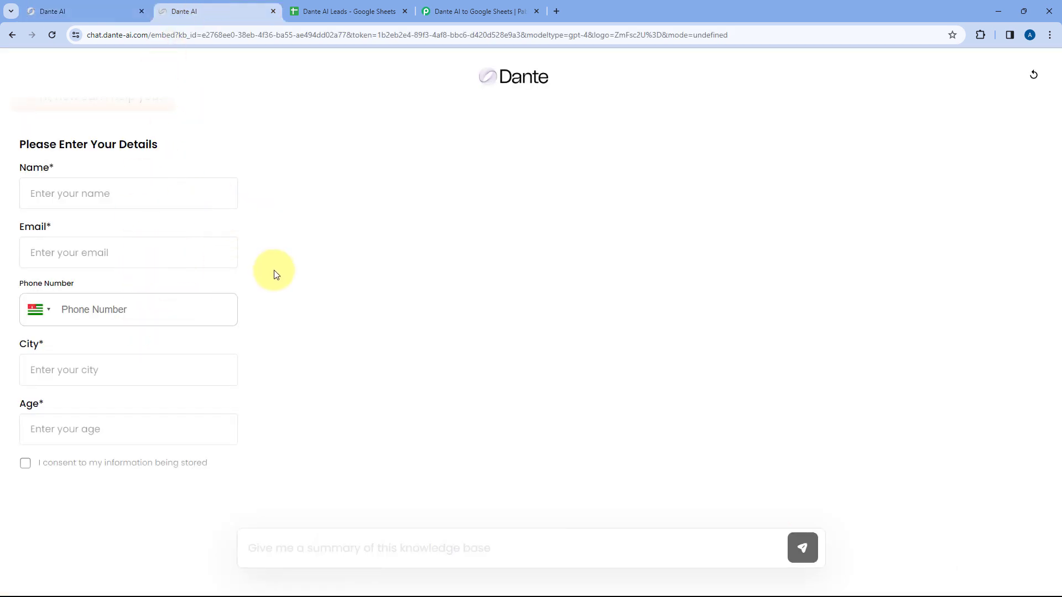
left_click(483, 11)
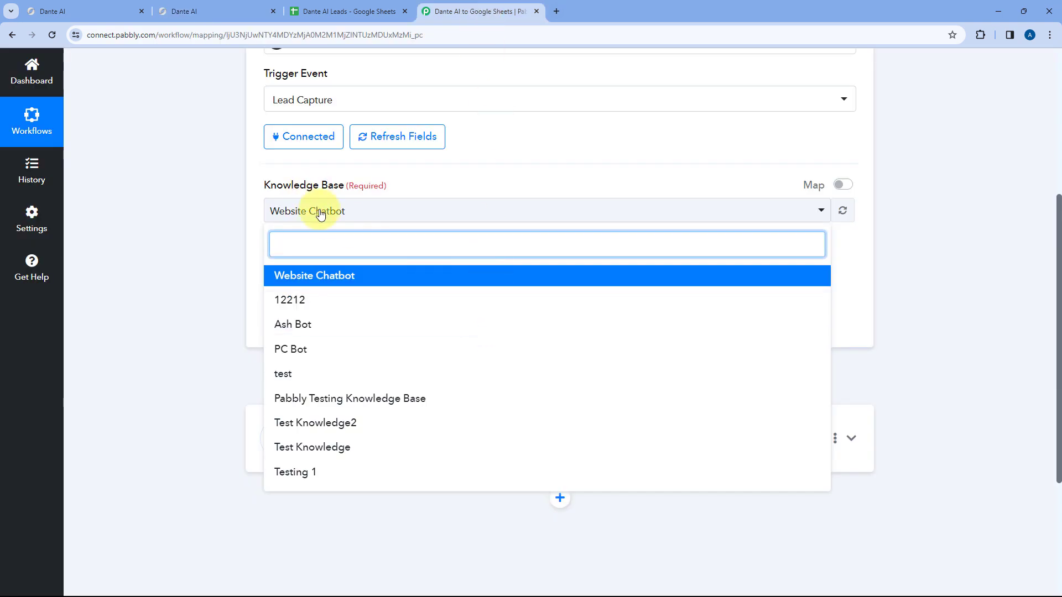
- Select Pabbly Testing Knowledge Base, save and send a test request, then bring up the Dante lead form
left_click(320, 400)
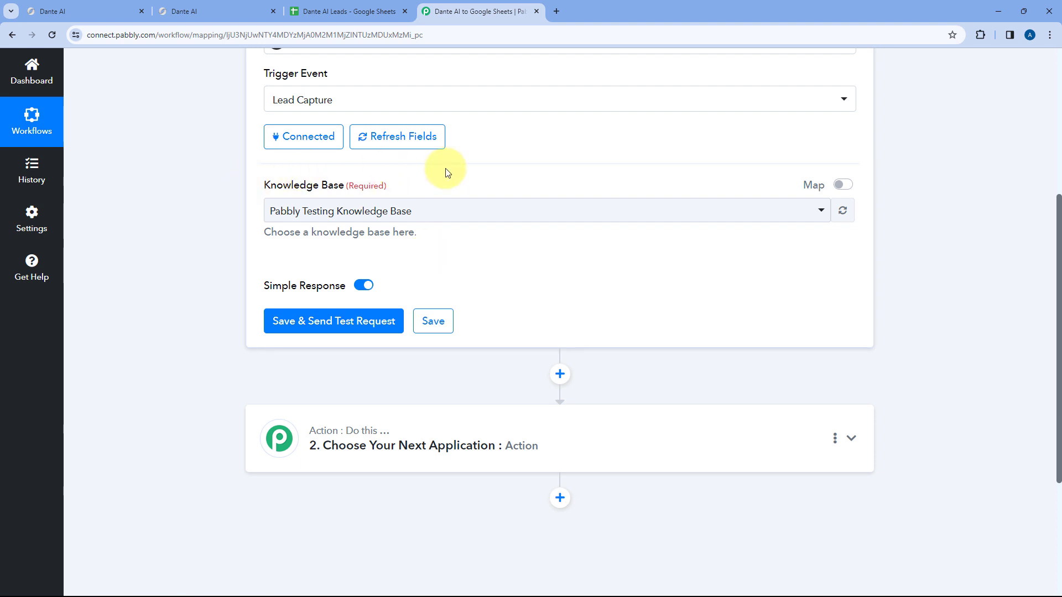
left_click(332, 325)
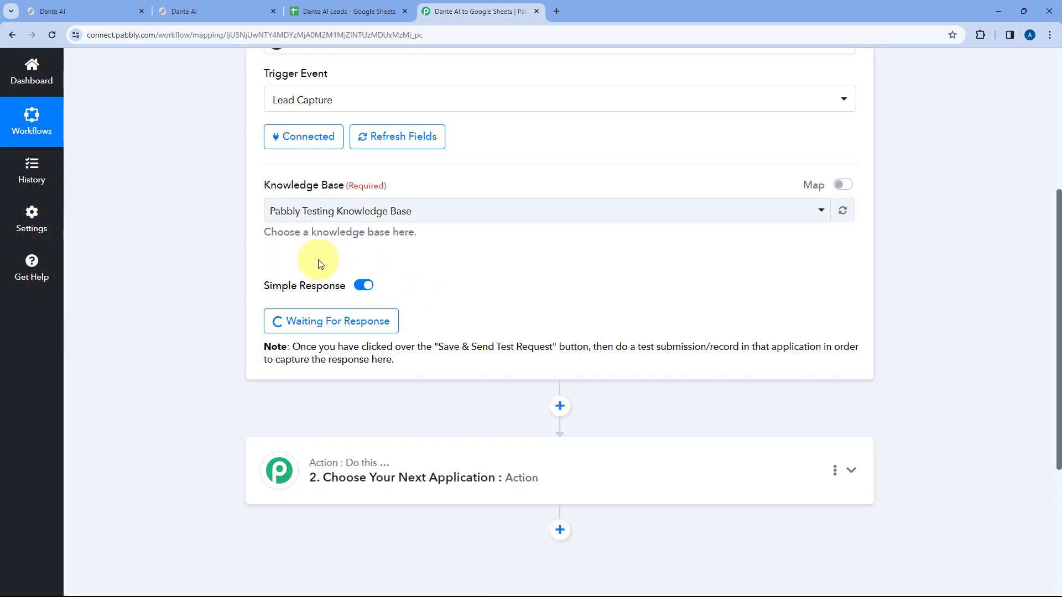
scroll(452, 325, "up", 1)
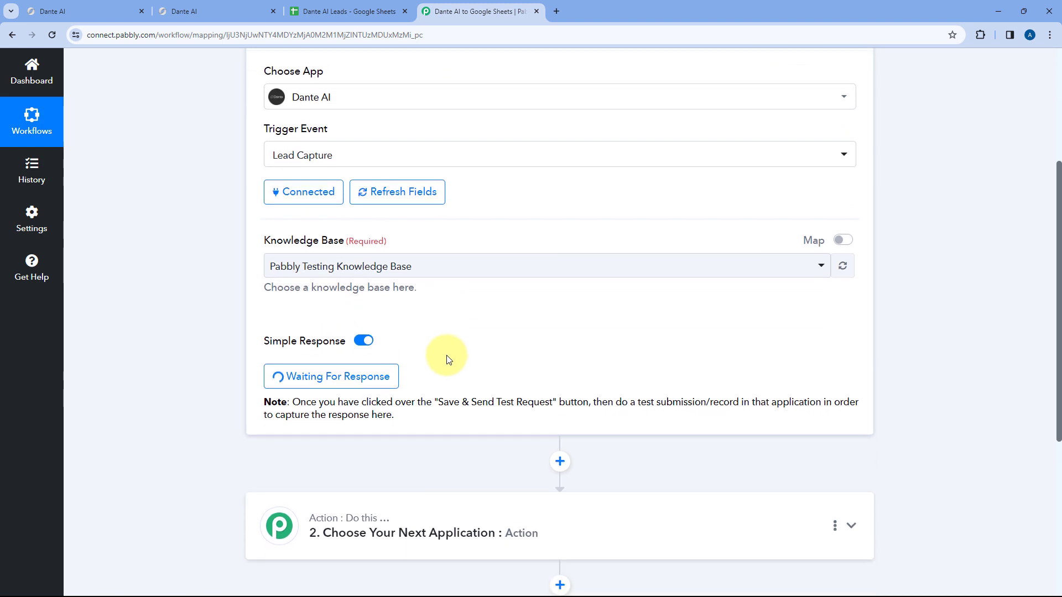
scroll(446, 357, "up", 1)
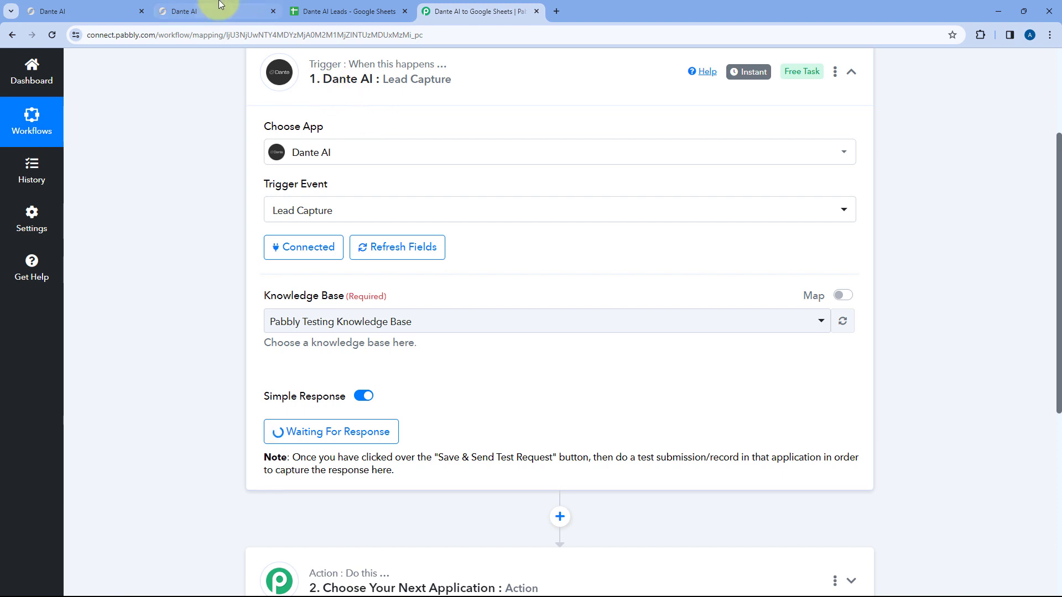
left_click(250, 11)
left_click(472, 4)
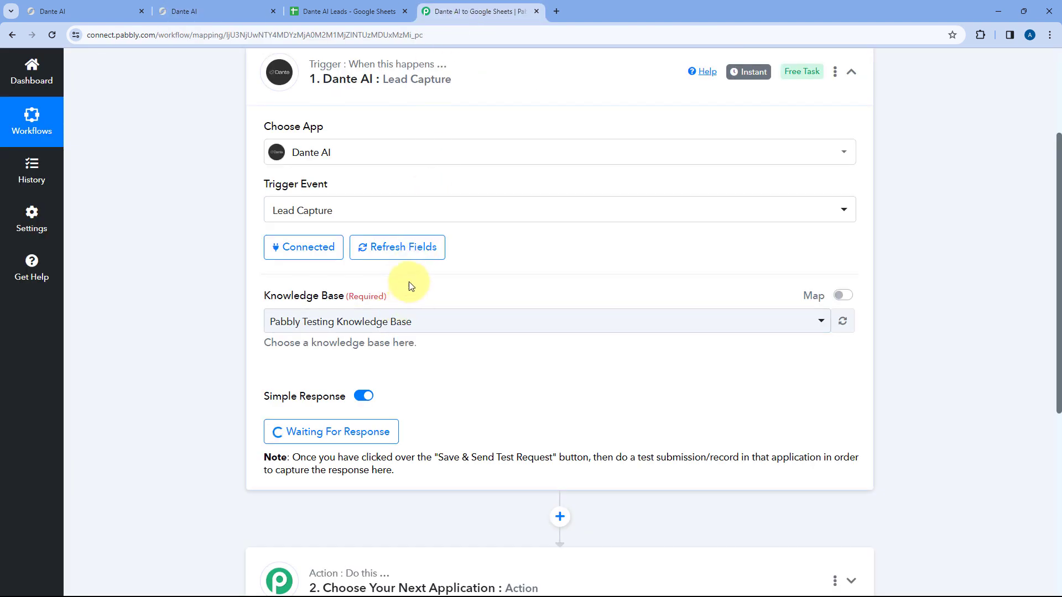
left_click(252, 4)
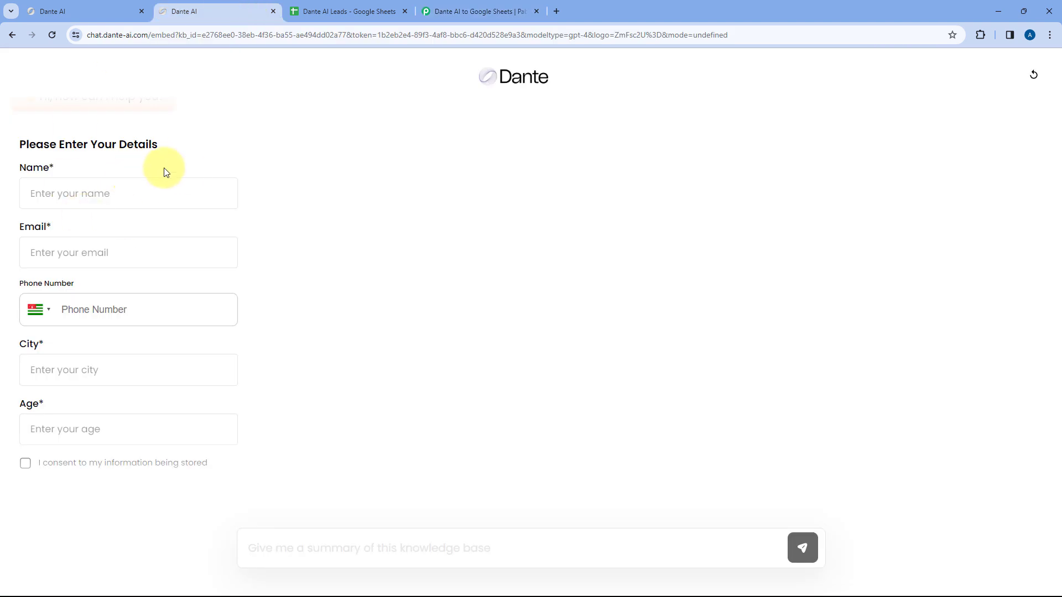
- Enter the lead's name, email and phone in the Dante chatbot form
left_click(88, 191)
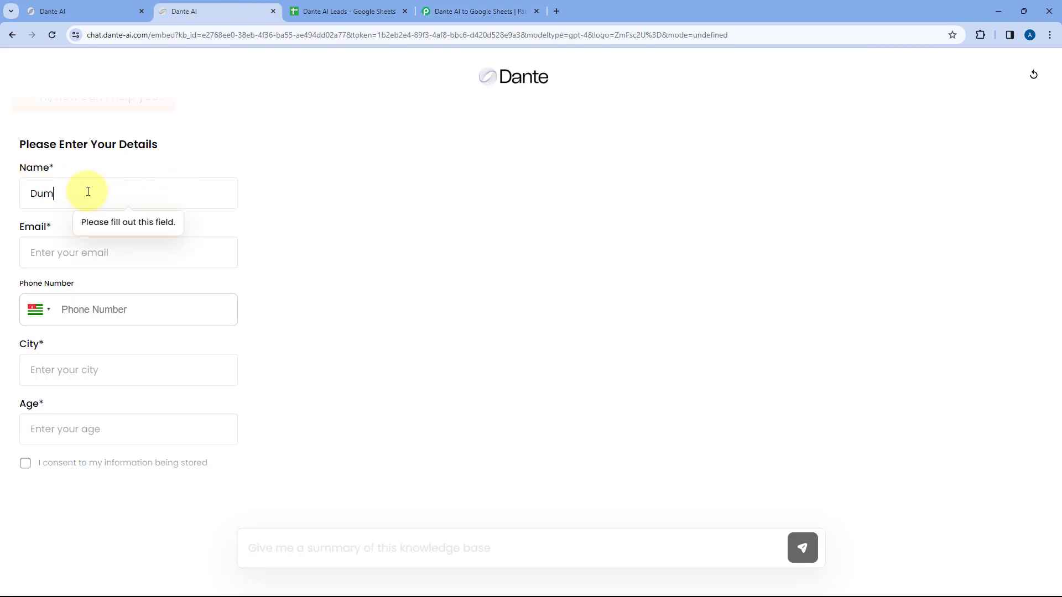
key("Tab")
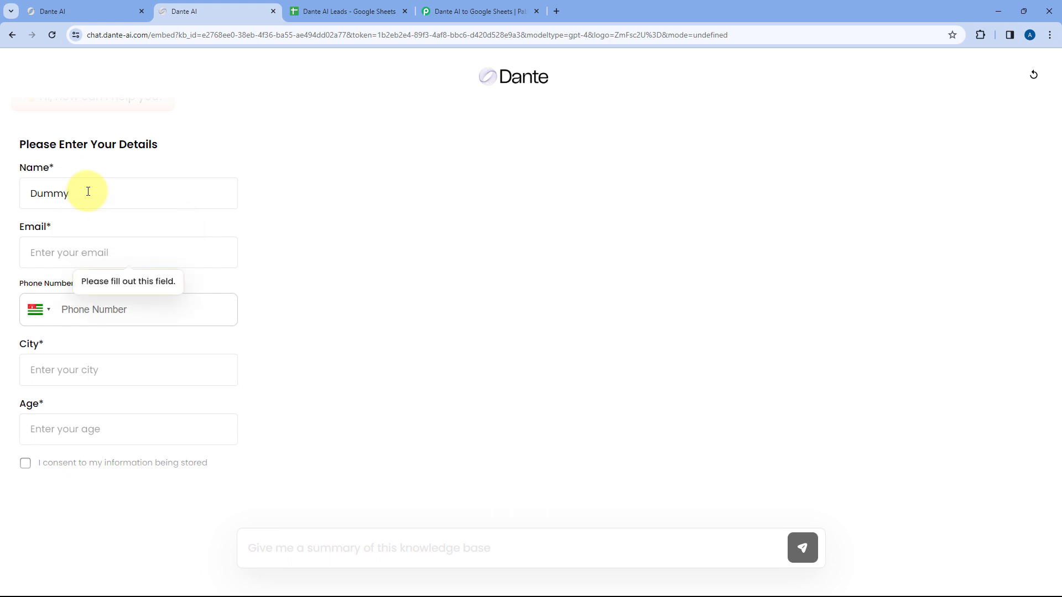
left_click(88, 192)
type("User")
key("Tab")
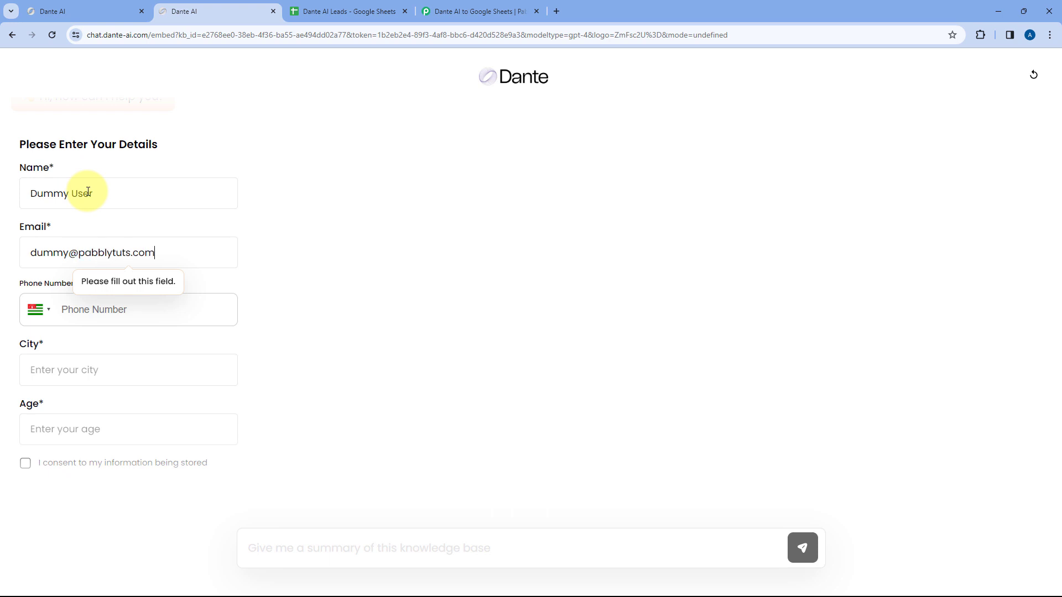
key("Tab")
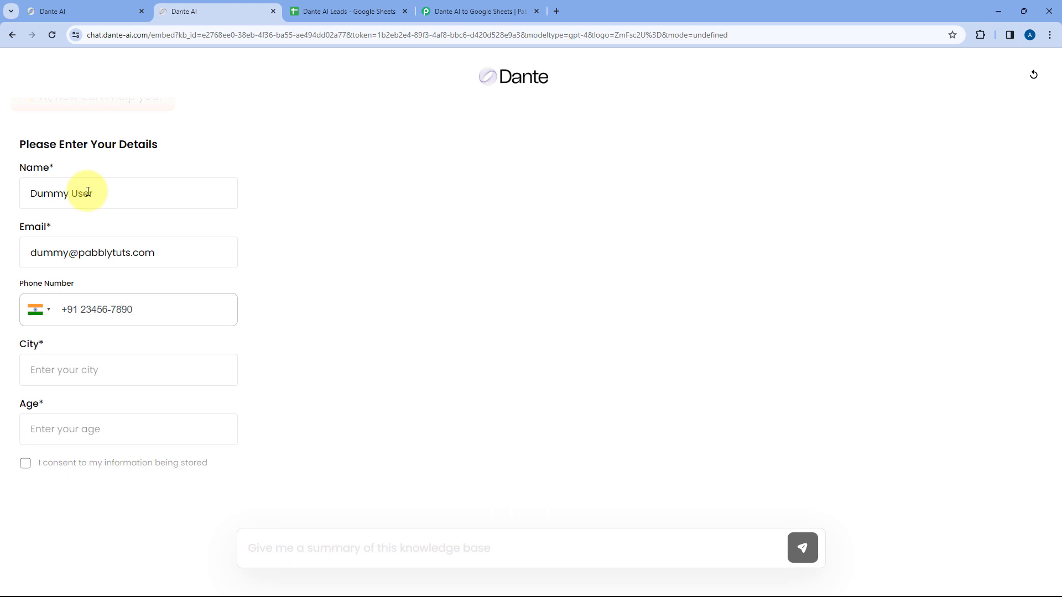
- Enter city Delhi and age 25, give storage consent, submit, and return to Pabbly
left_click(100, 368)
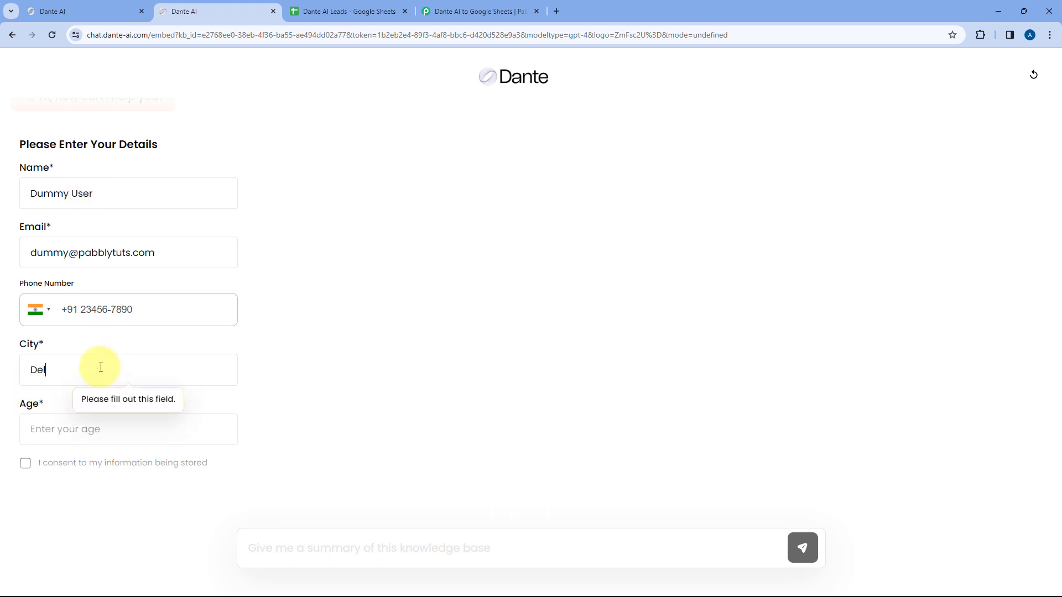
key("Return")
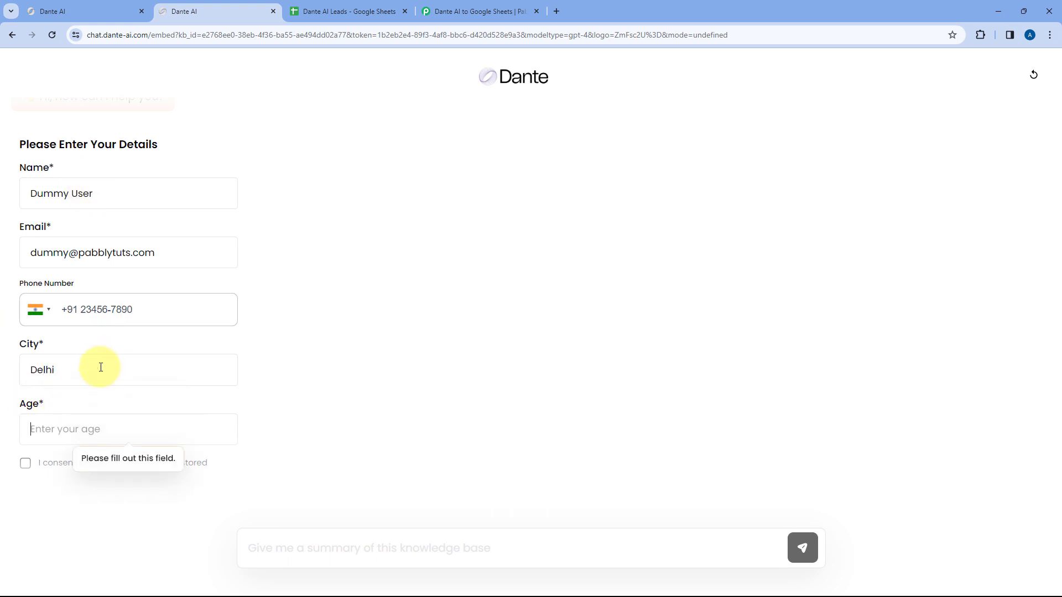
type("25")
left_click(25, 463)
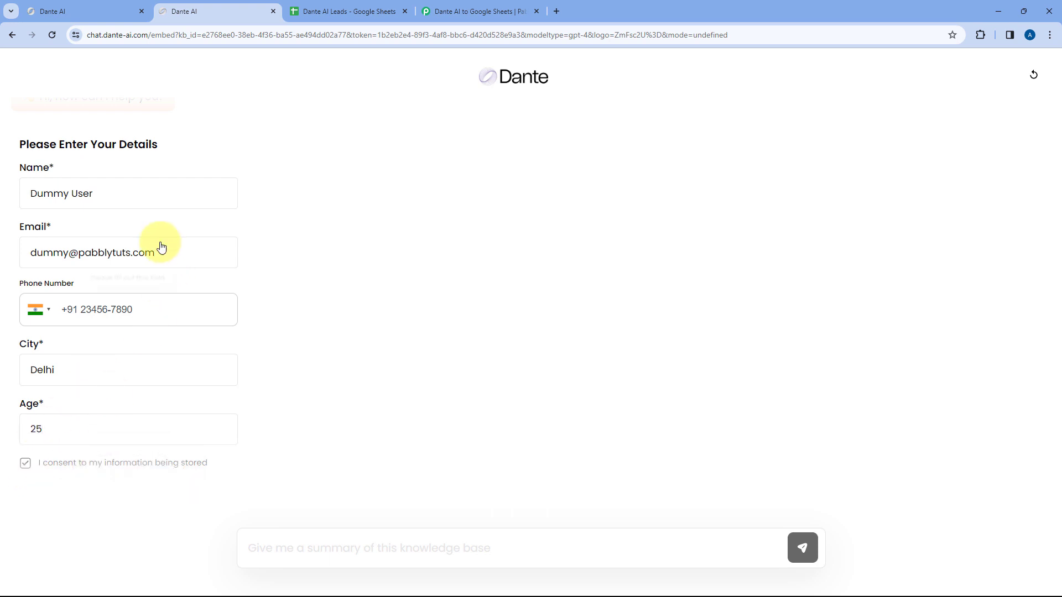
scroll(147, 220, "down", 1)
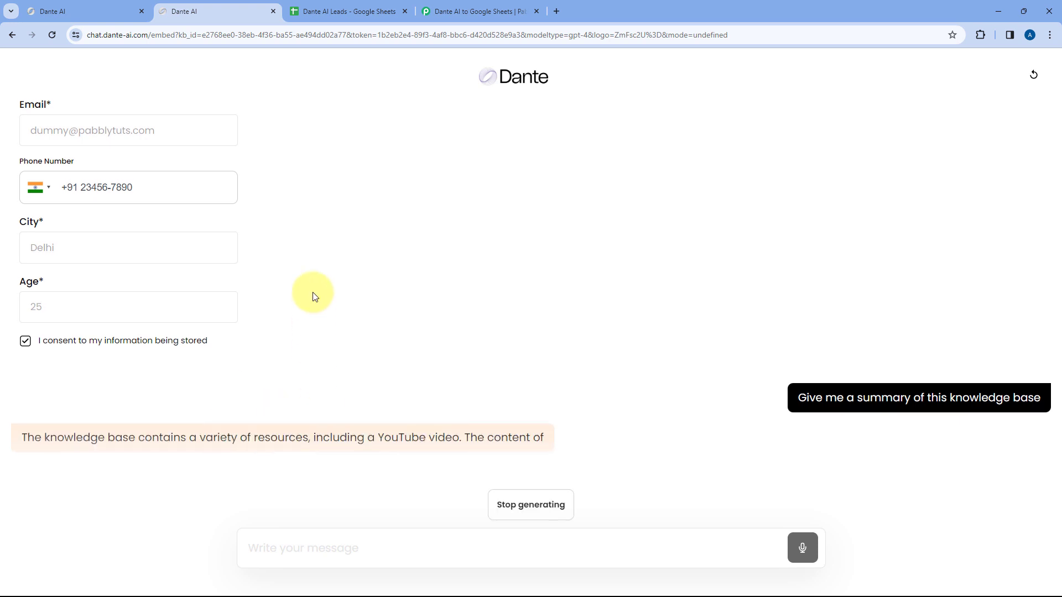
left_click(102, 11)
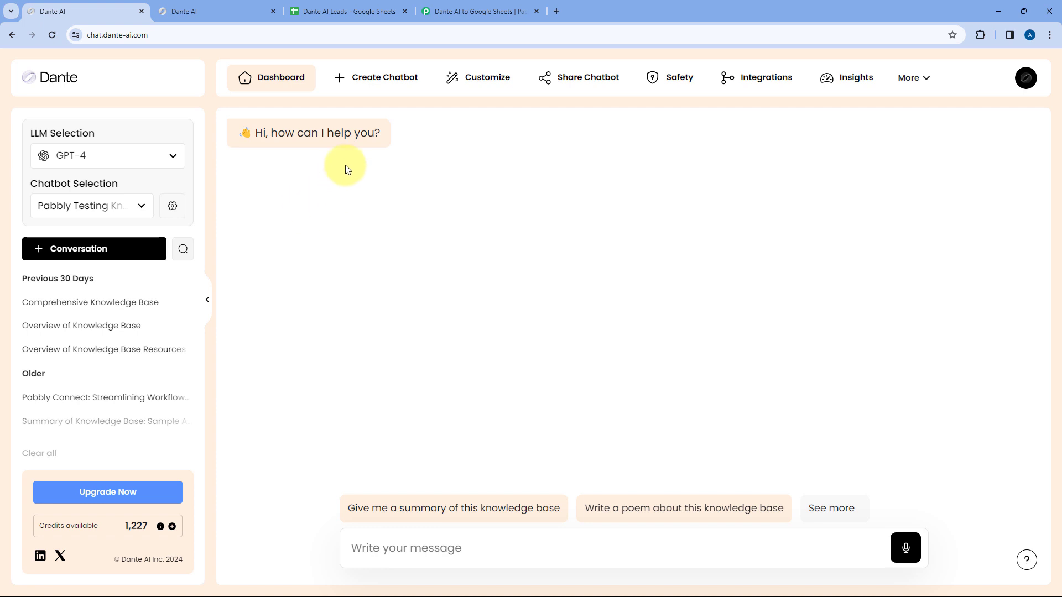
left_click(462, 11)
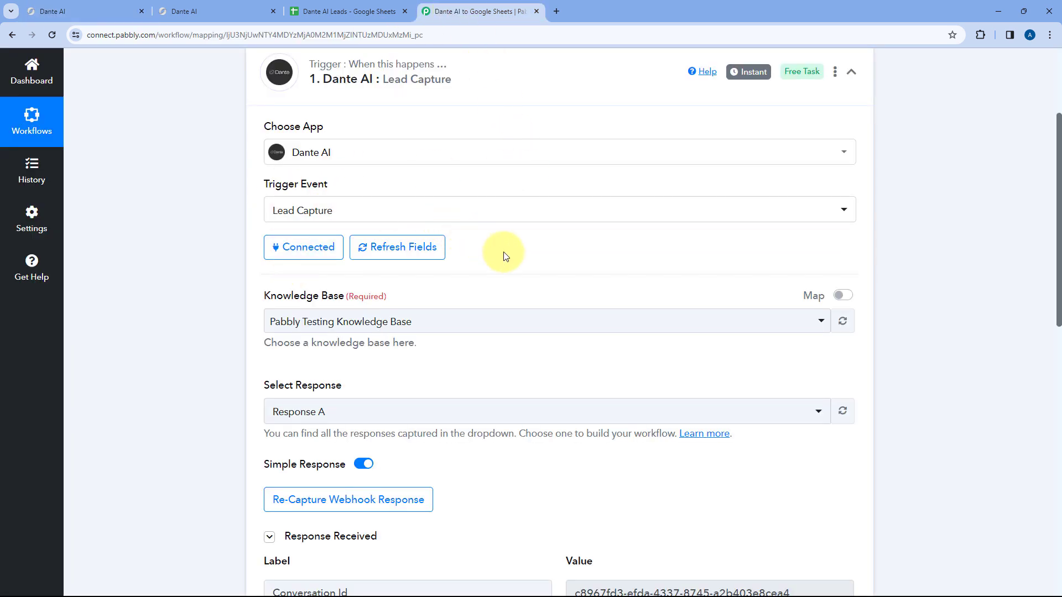
- Inspect the captured name, phone, email, city, age and conversation id in Response Received
scroll(504, 251, "down", 2)
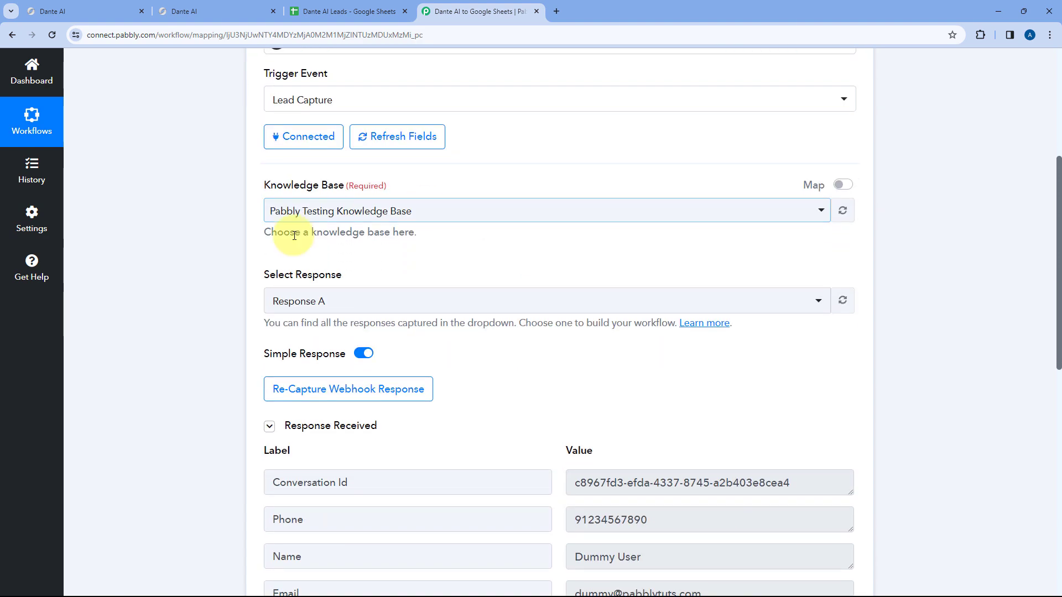
scroll(479, 251, "down", 4)
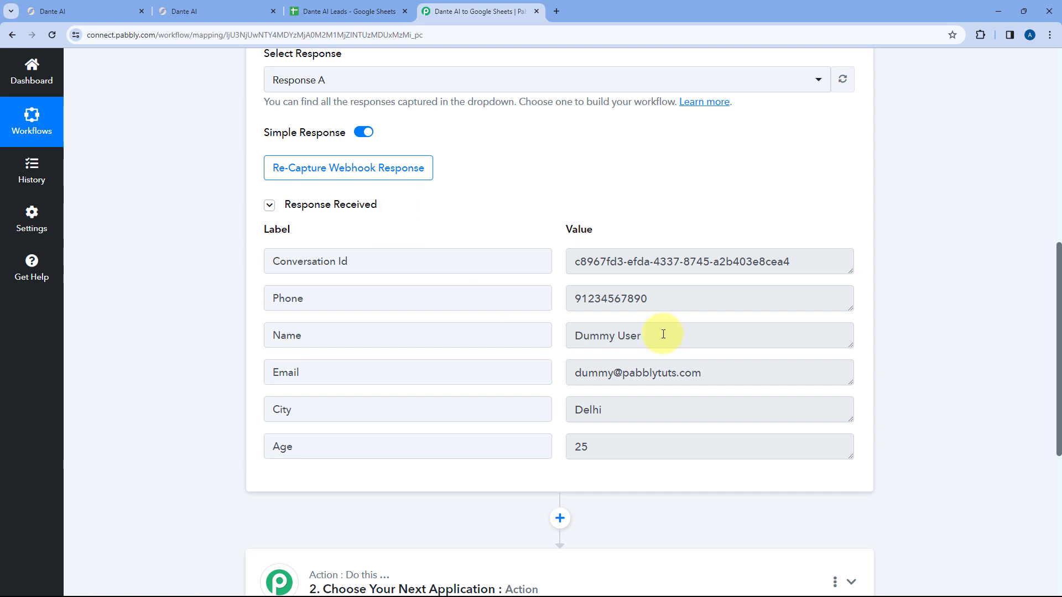
left_click_drag(663, 334, 557, 330)
left_click_drag(650, 300, 565, 303)
left_click_drag(745, 372, 558, 378)
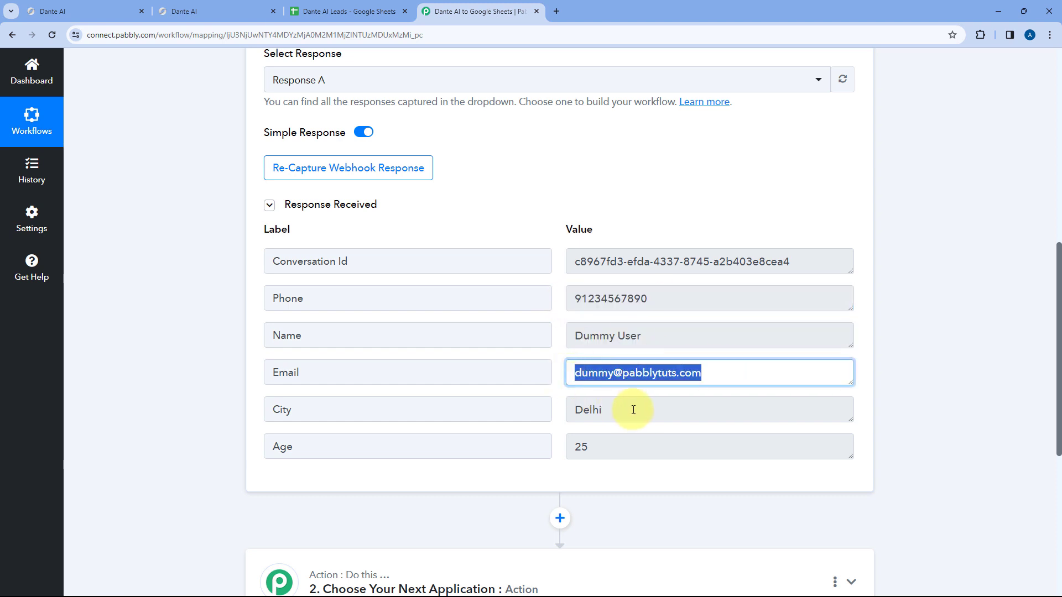
left_click_drag(633, 410, 567, 412)
left_click_drag(598, 445, 552, 447)
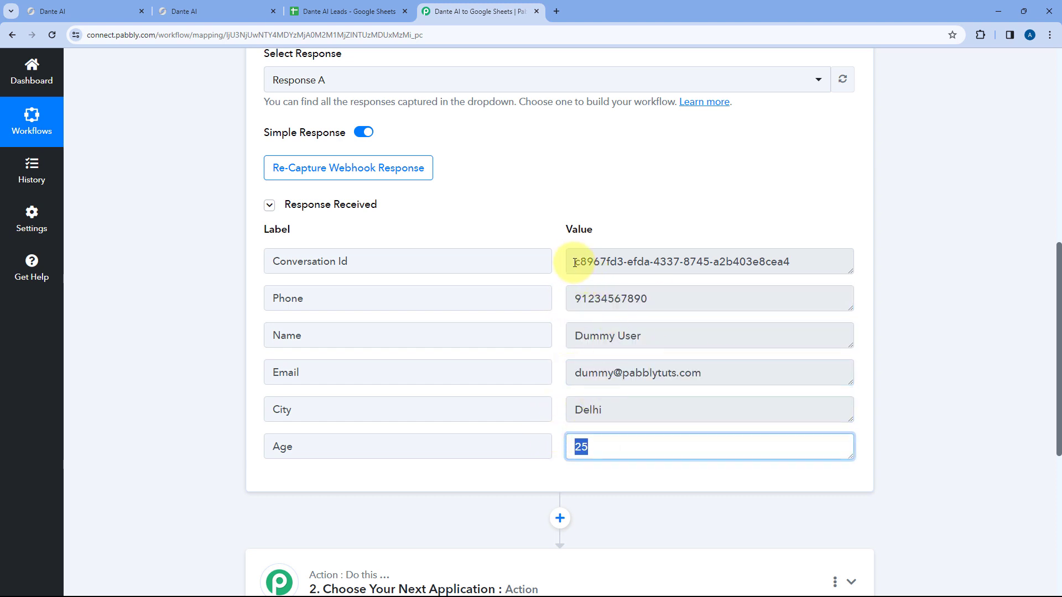
left_click_drag(575, 263, 790, 259)
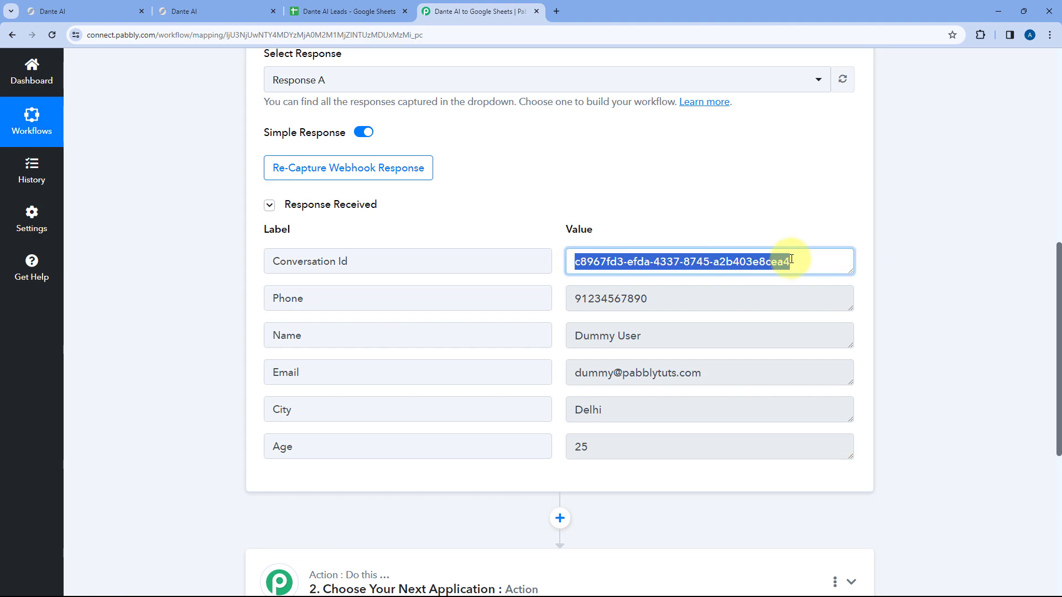
- Glance back at the Dante chat, then bring up the still-empty Dante AI Leads sheet
left_click(210, 11)
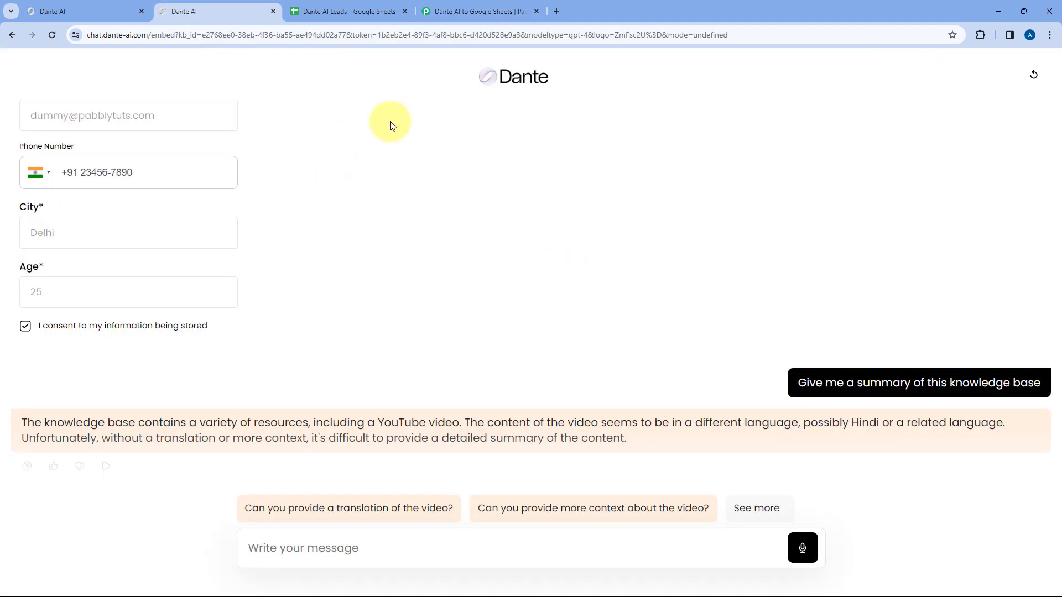
left_click(475, 11)
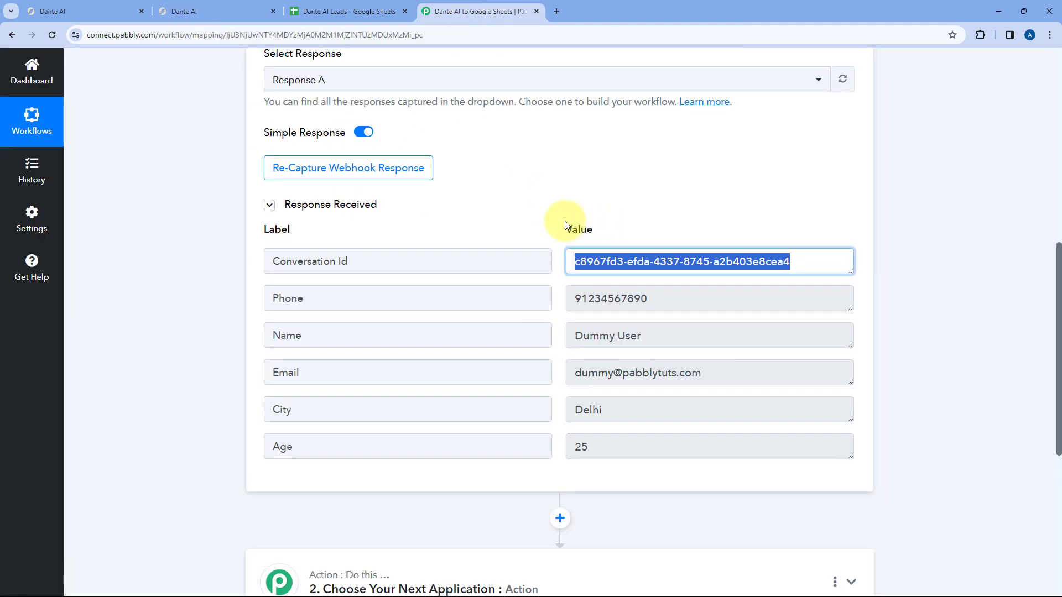
left_click(531, 222)
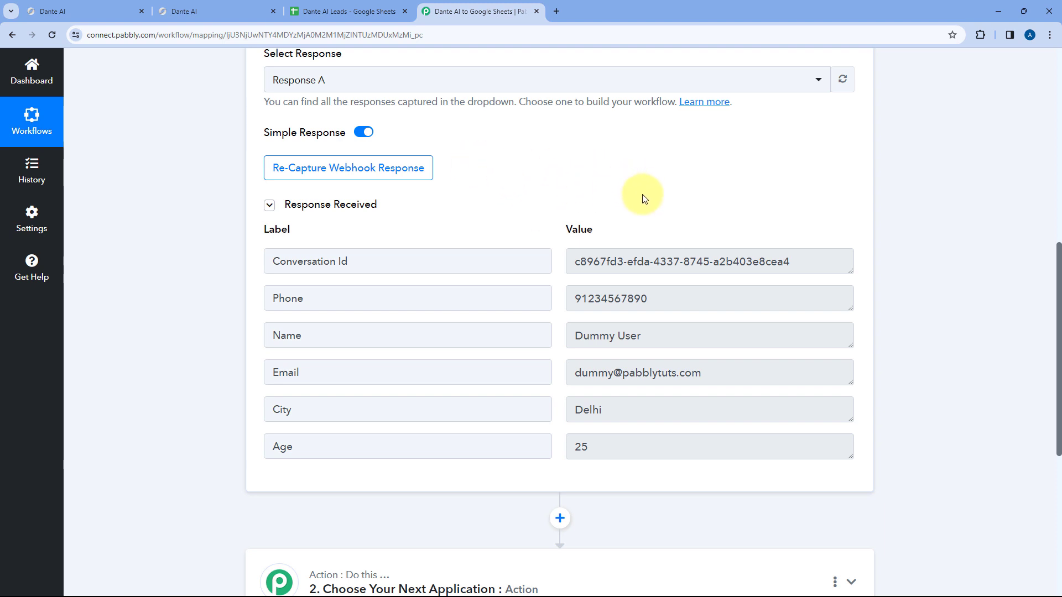
scroll(642, 194, "down", 2)
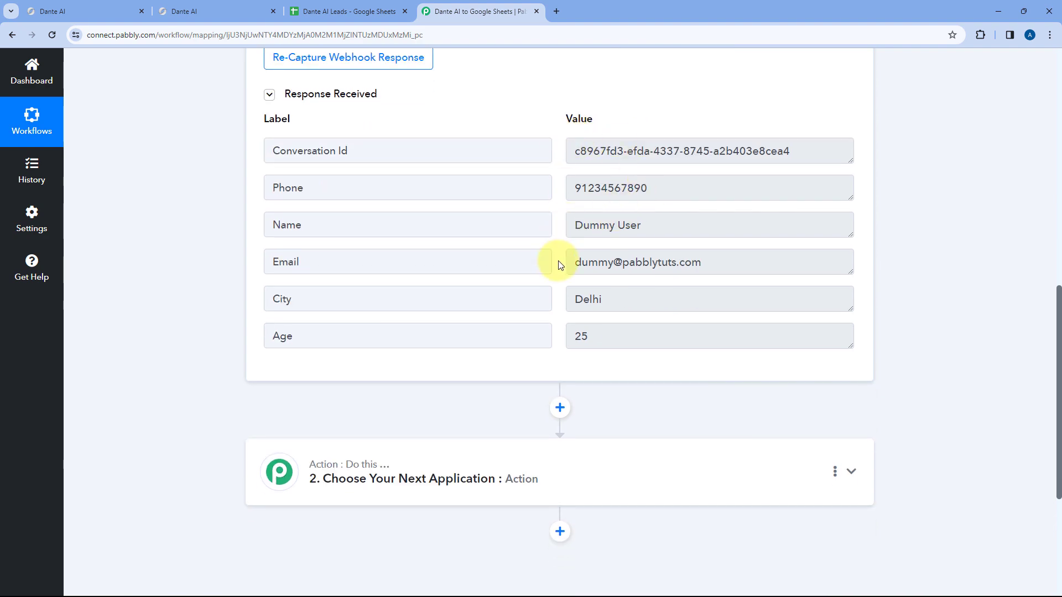
left_click(339, 5)
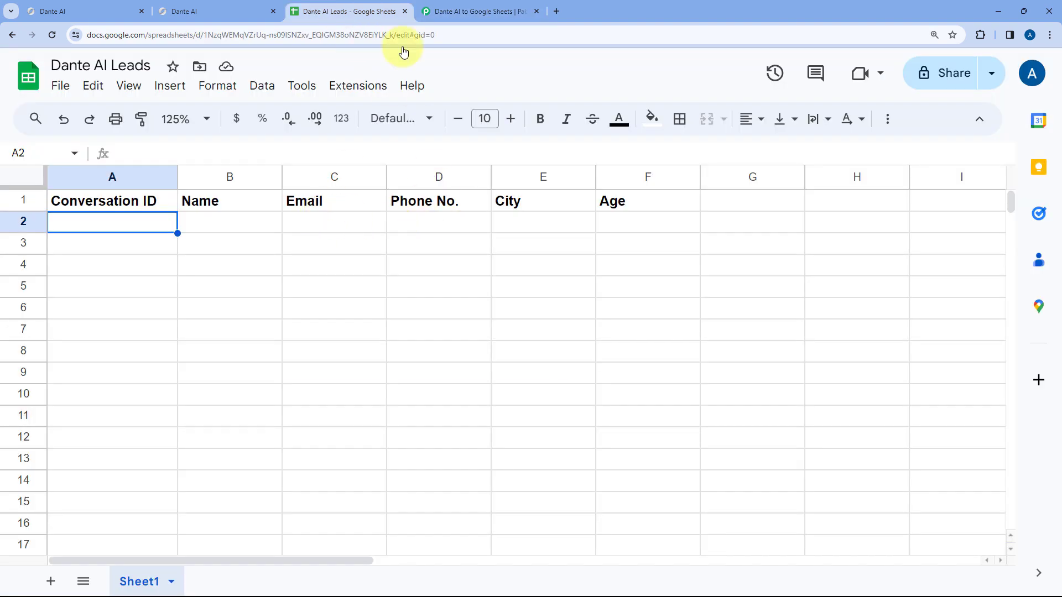
- Set the action step to the Google Sheets app with the Add New Row event, then start connecting an account
left_click(455, 8)
scroll(204, 208, "down", 5)
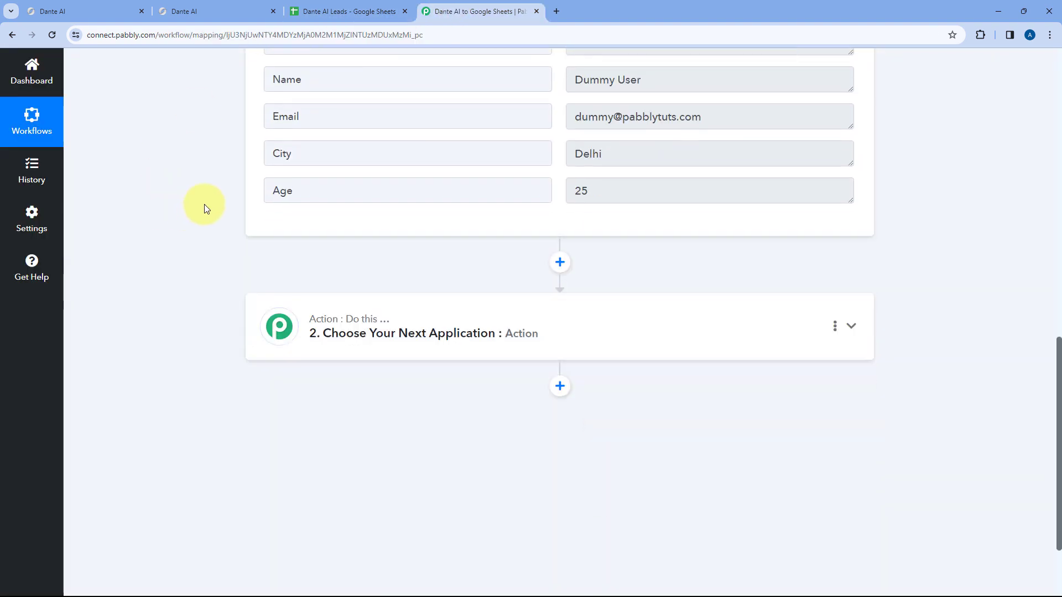
left_click(514, 214)
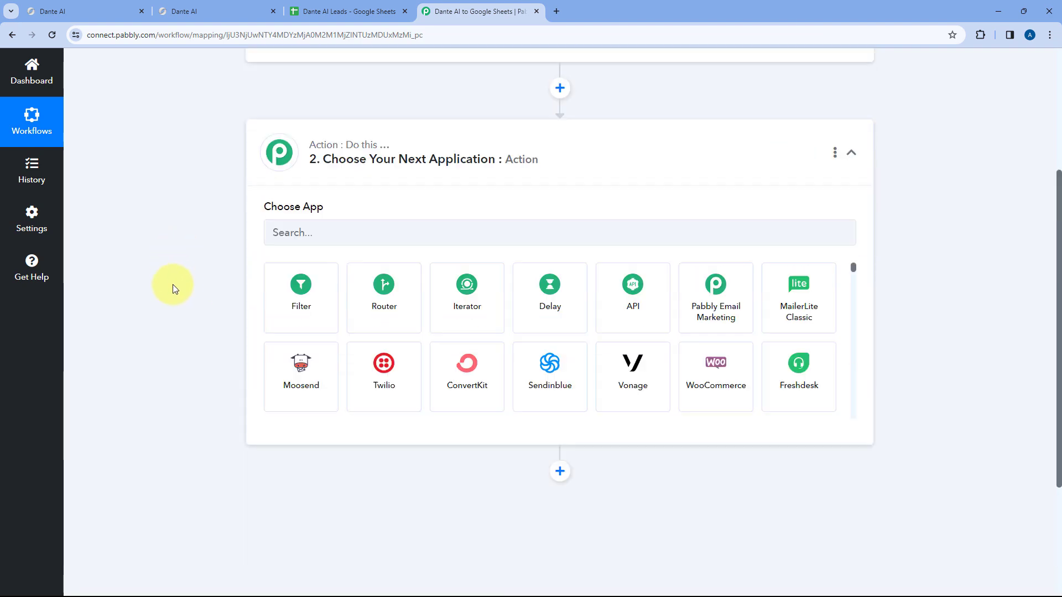
left_click(327, 289)
type("Google Sheets")
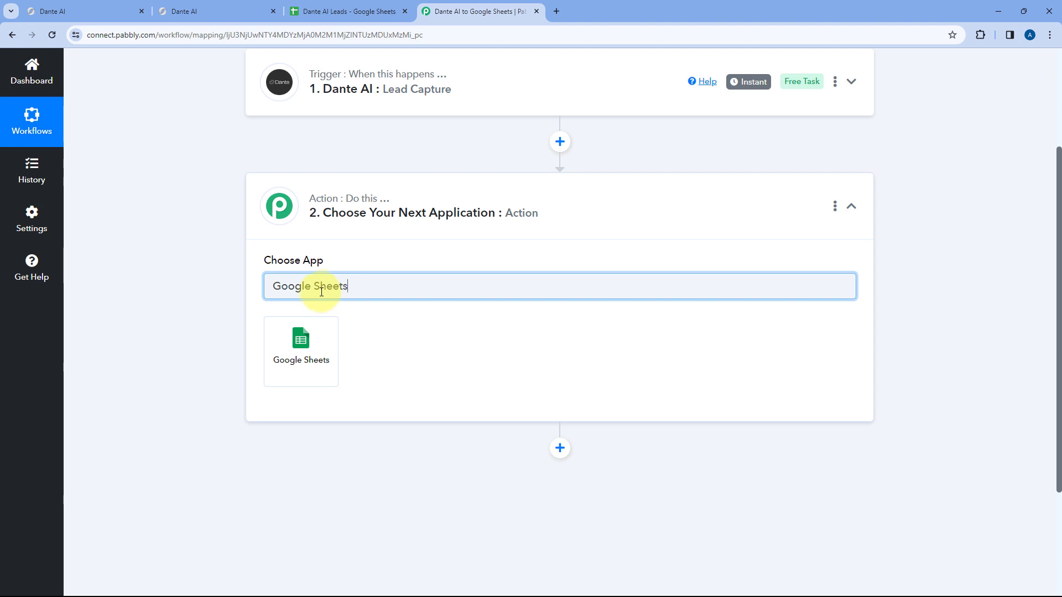
left_click(300, 333)
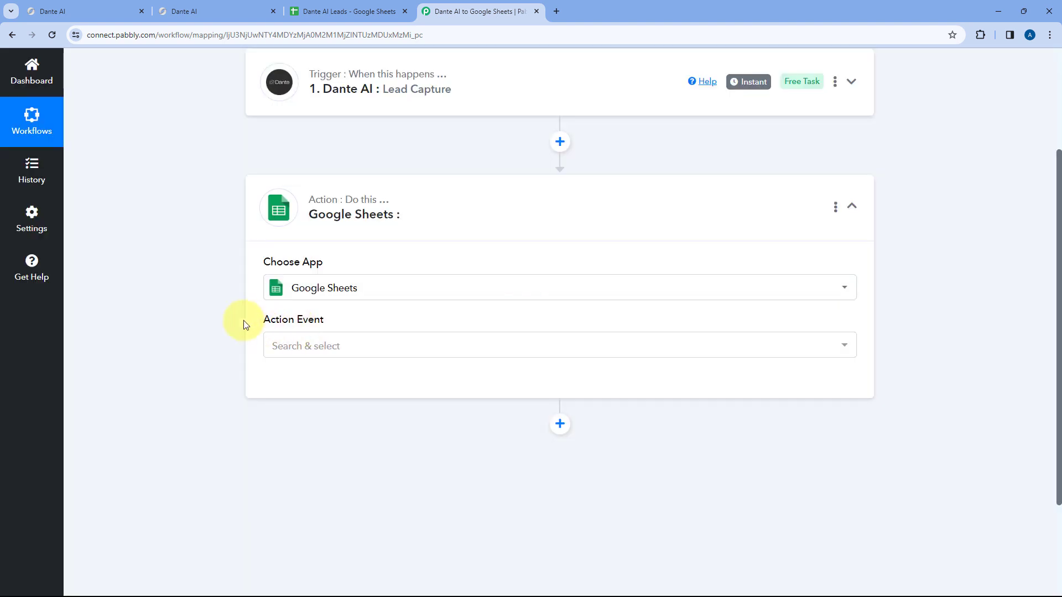
left_click(335, 289)
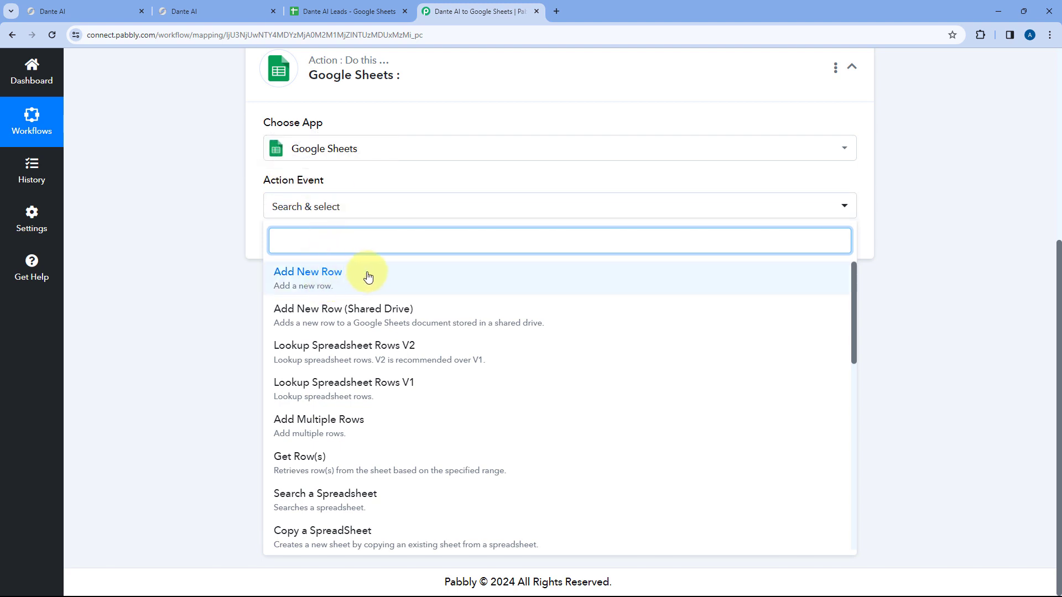
left_click(370, 275)
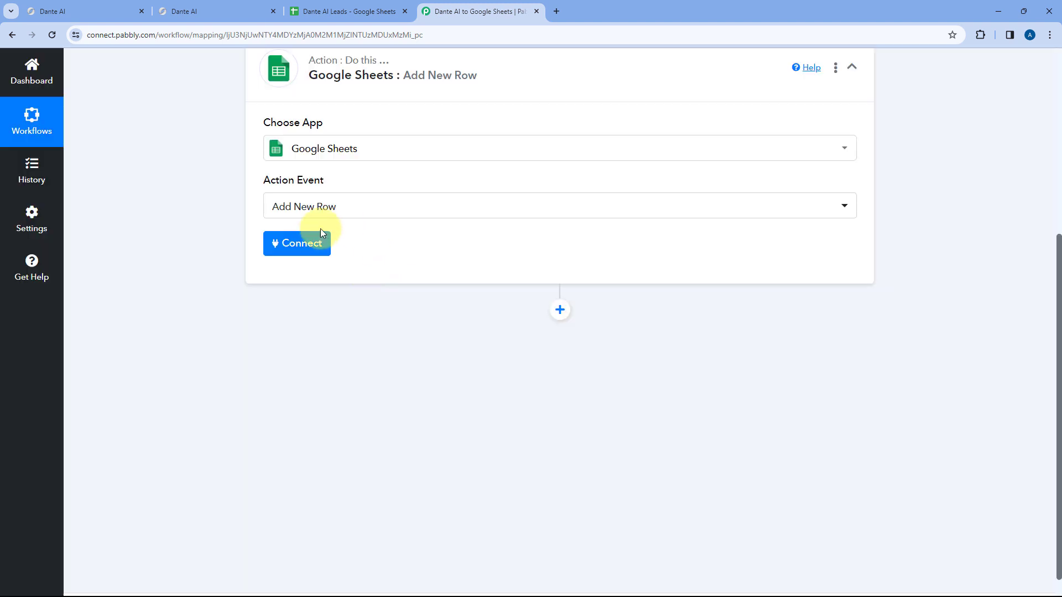
left_click(302, 247)
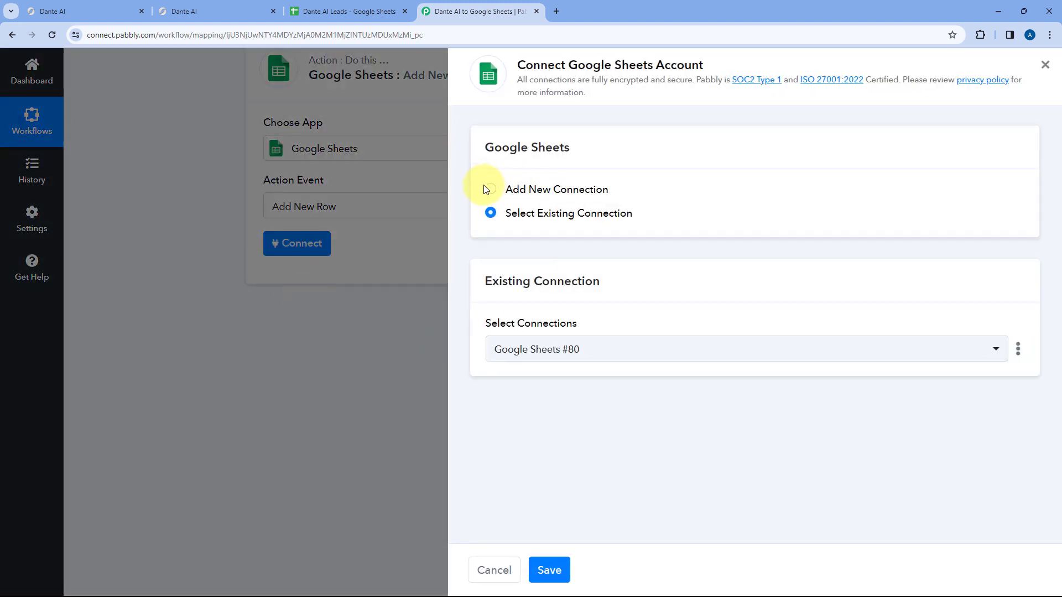
- Add a new Google Sheets connection, sign in with Google and grant Pabbly access to the chosen account
left_click(486, 189)
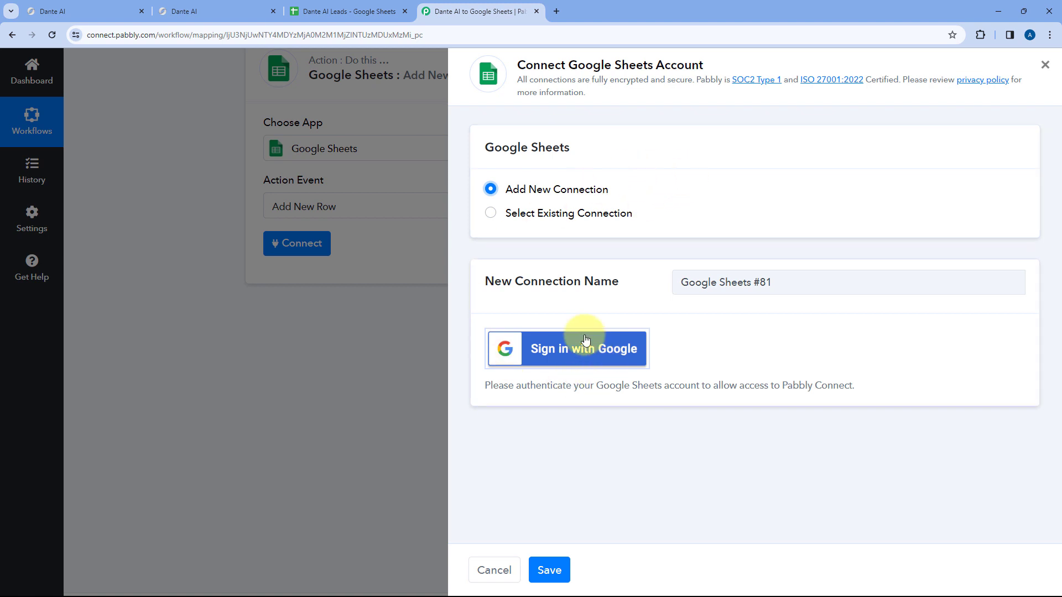
left_click(564, 353)
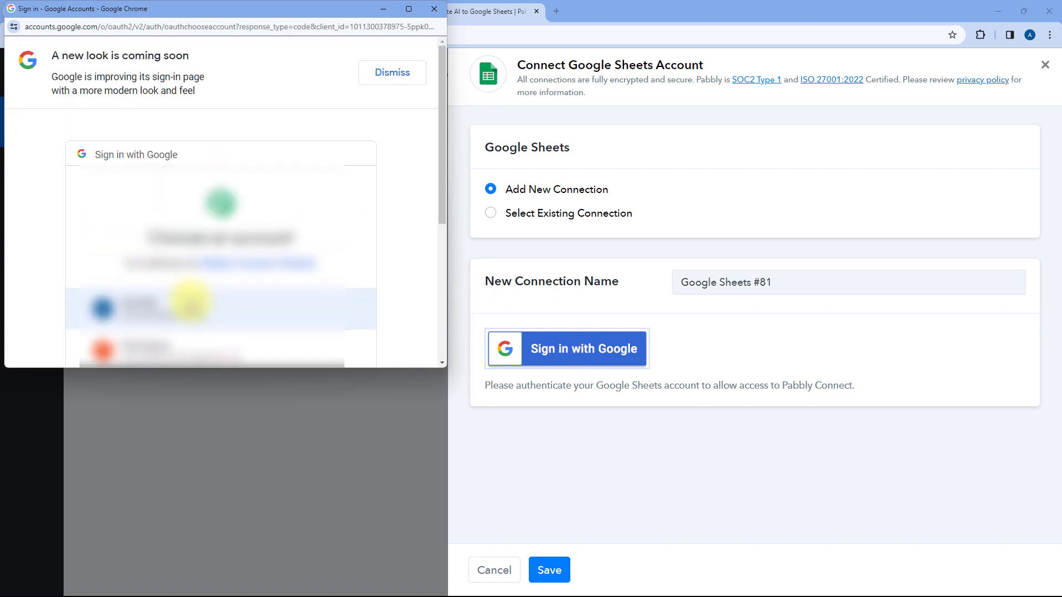
left_click(190, 301)
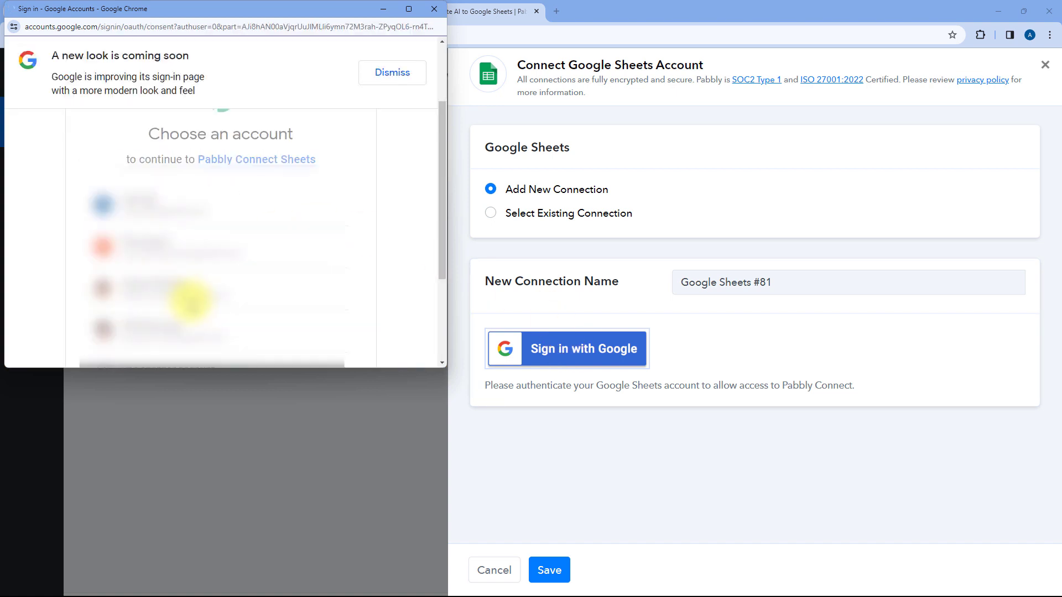
scroll(190, 301, "down", 4)
left_click(280, 271)
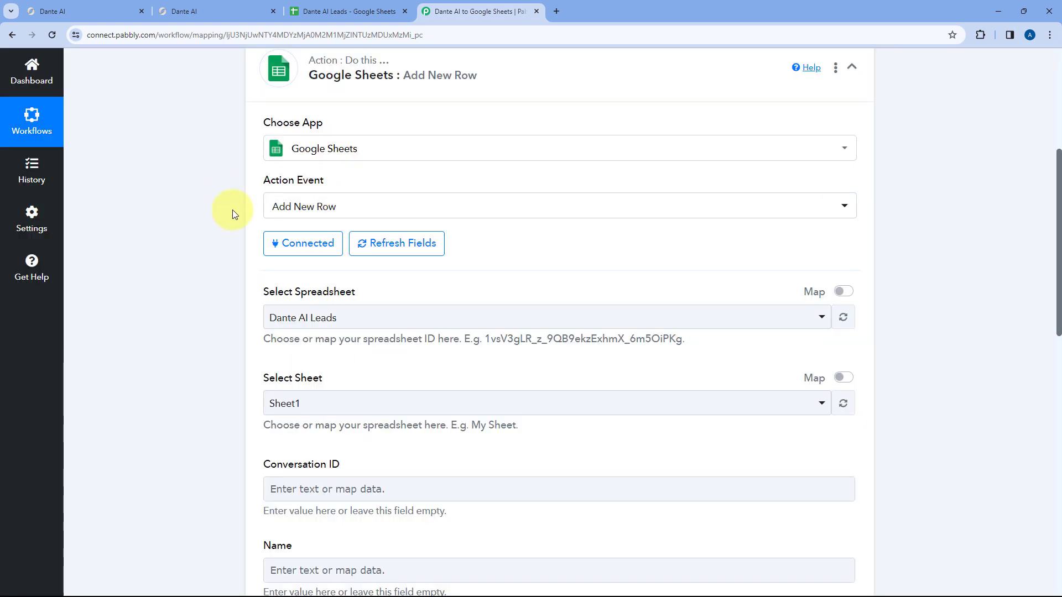
- Choose Dante AI Leads as the action's target spreadsheet
scroll(486, 230, "down", 1)
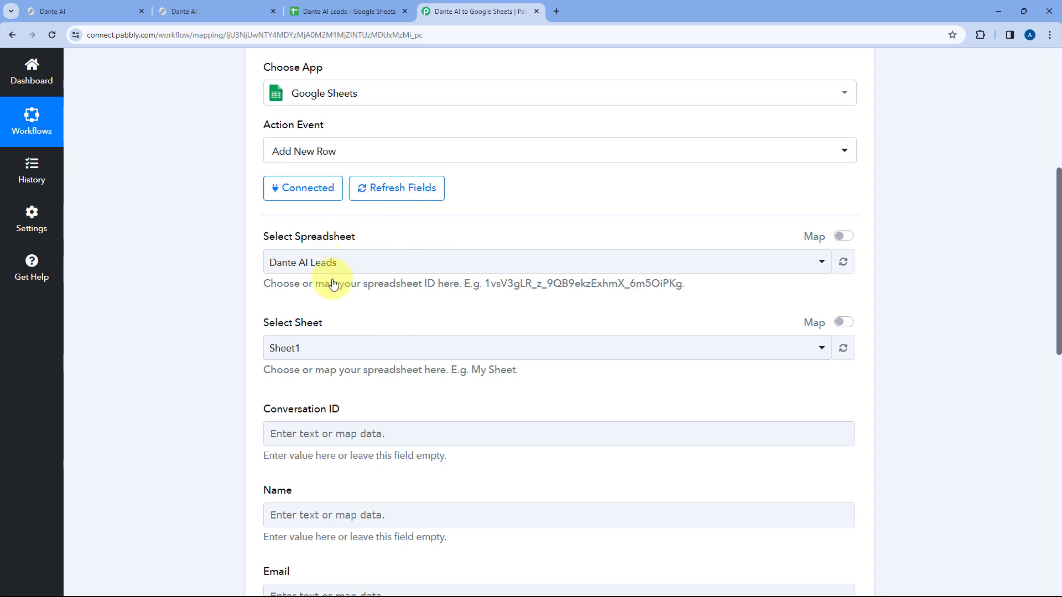
left_click(386, 262)
scroll(210, 254, "down", 5)
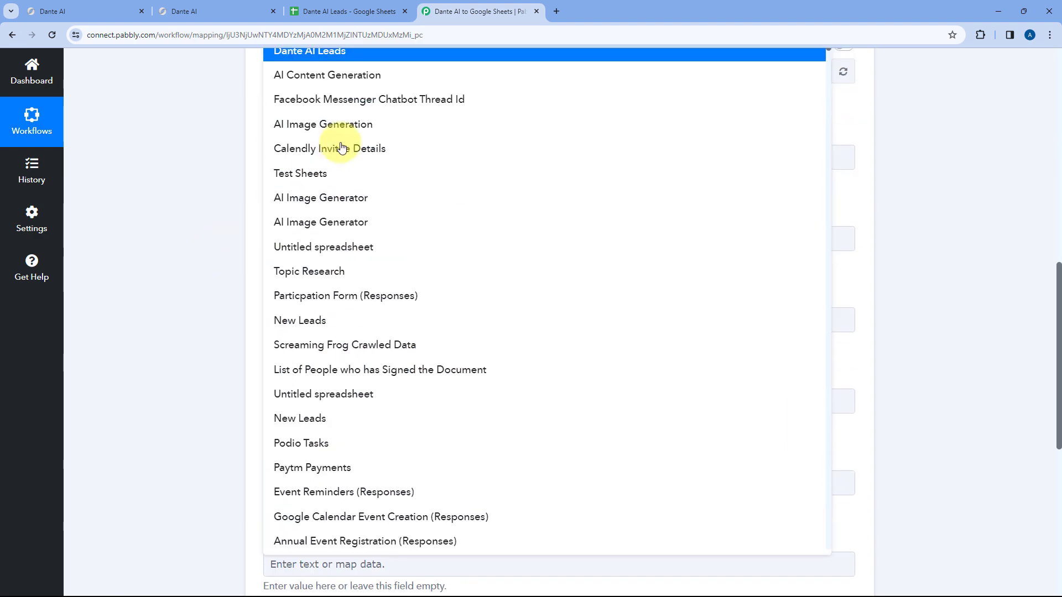
scroll(353, 158, "down", 2)
scroll(354, 158, "down", 6)
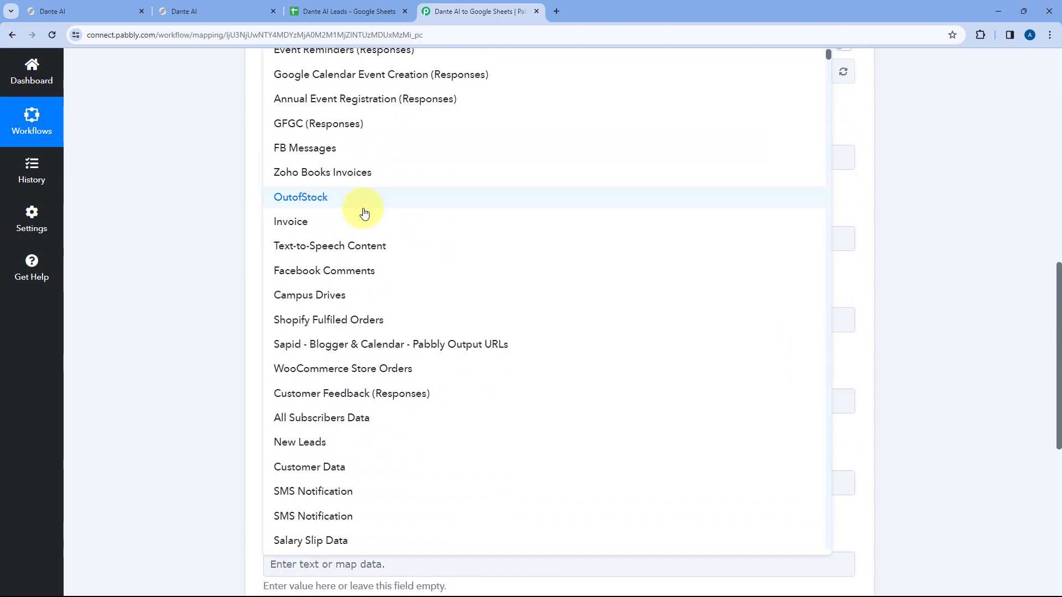
scroll(360, 220, "up", 3)
scroll(360, 219, "up", 5)
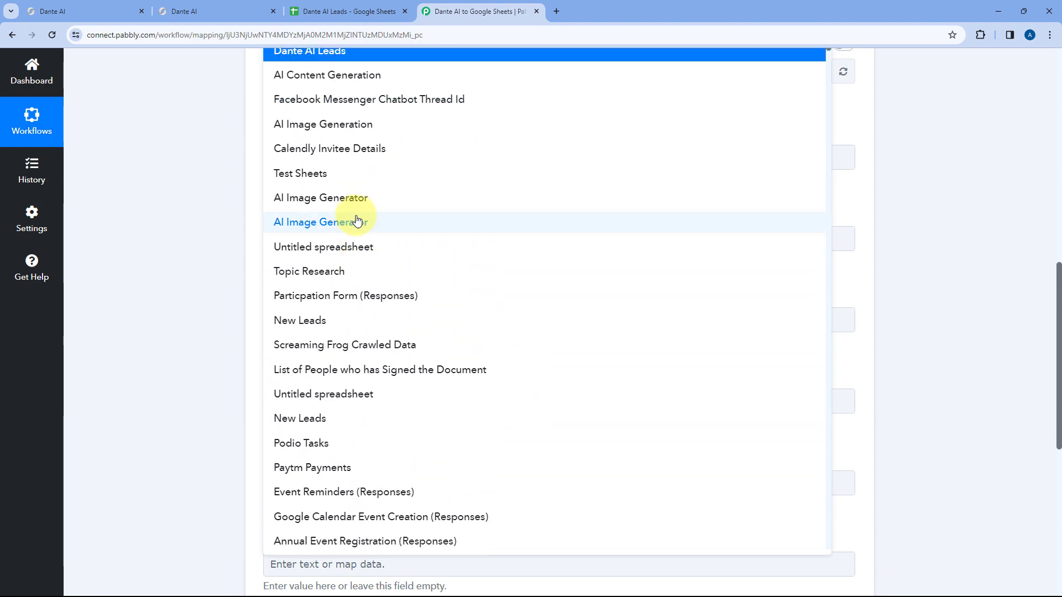
scroll(214, 200, "up", 1)
scroll(213, 200, "up", 4)
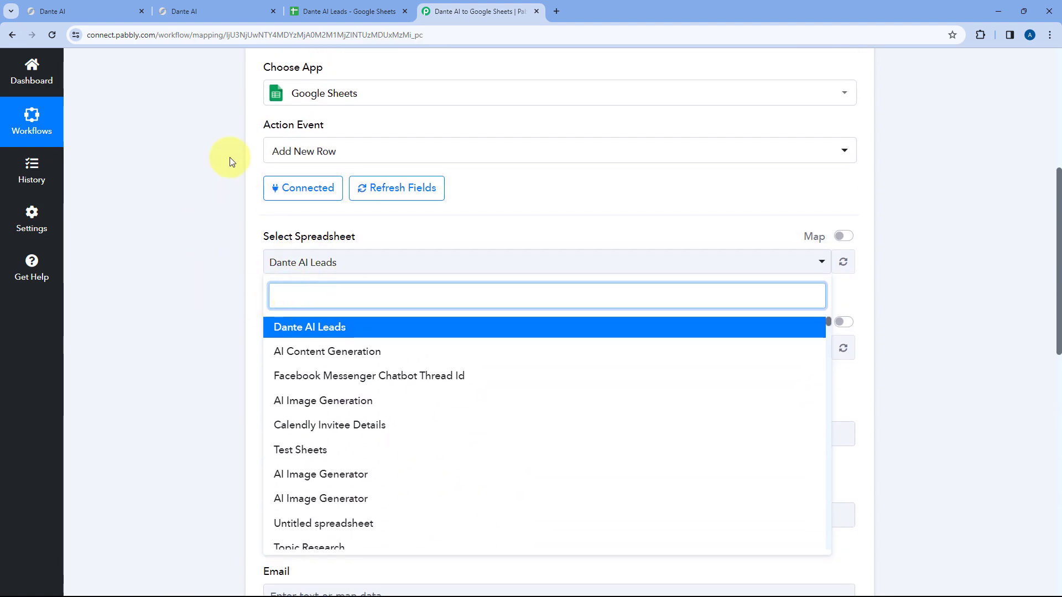
left_click(304, 4)
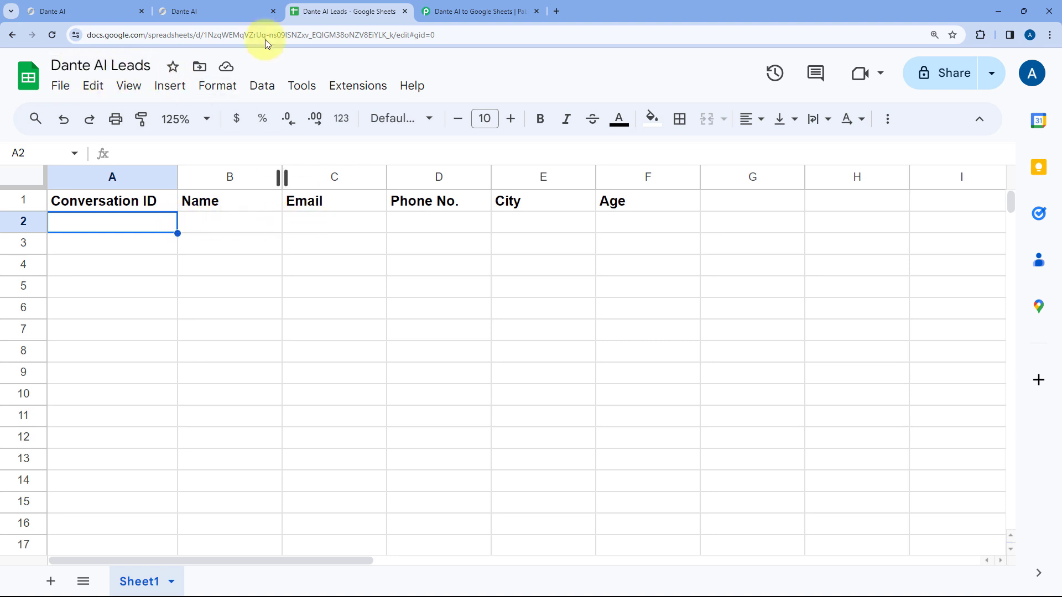
left_click(474, 11)
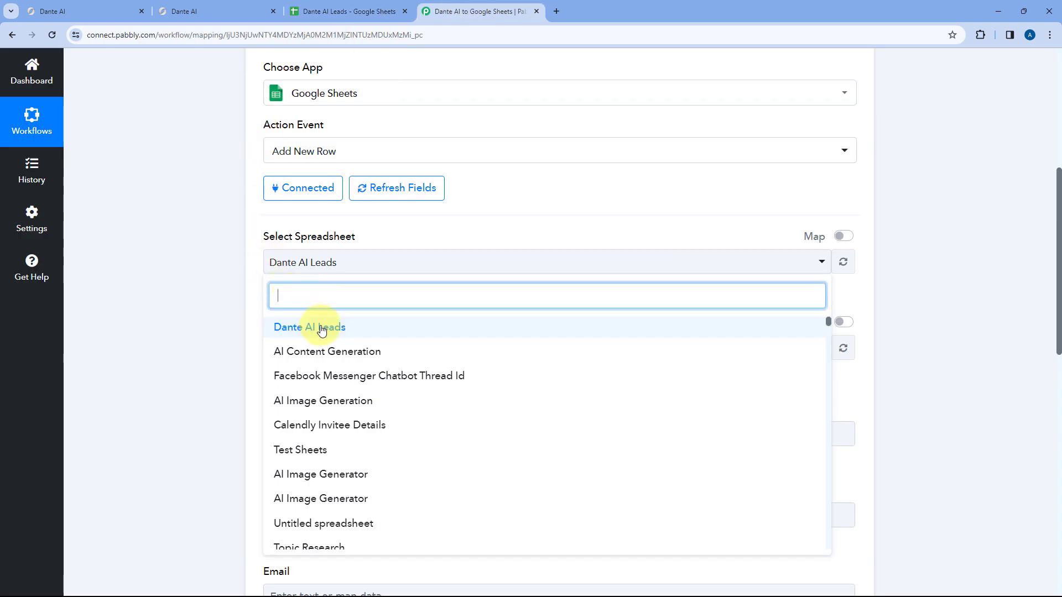
left_click(321, 330)
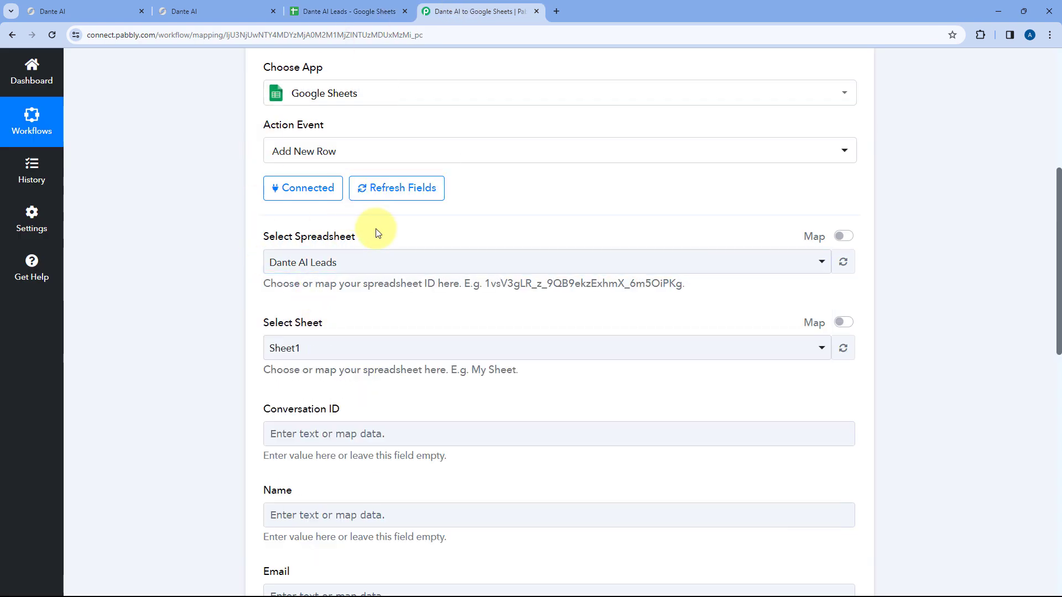
- Choose Sheet1 as the target sheet after comparing it with the spreadsheet's tab, then bring the spreadsheet forward
scroll(378, 233, "down", 1)
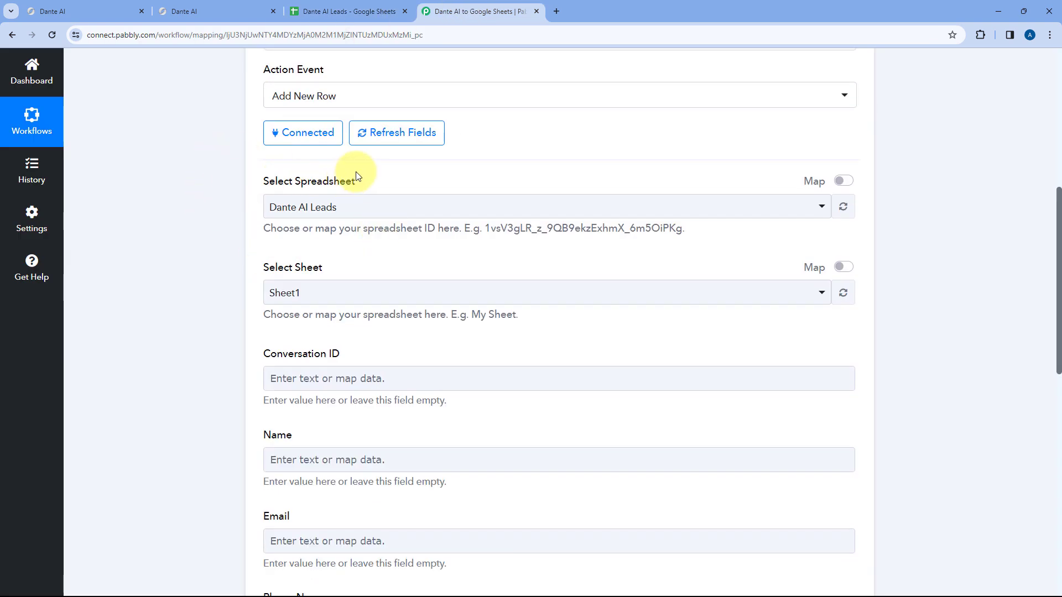
scroll(356, 176, "down", 2)
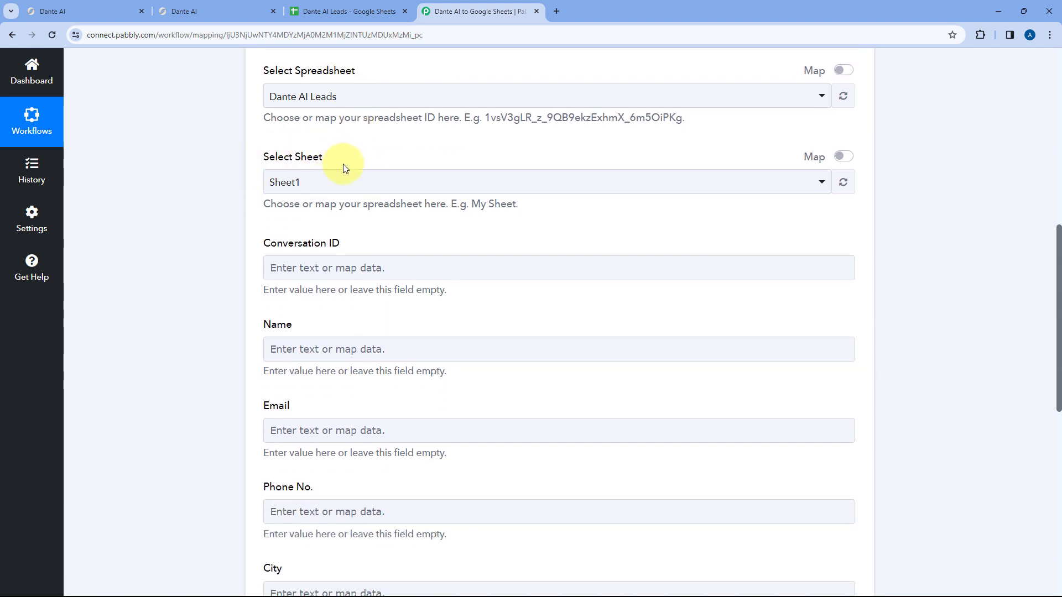
left_click(369, 184)
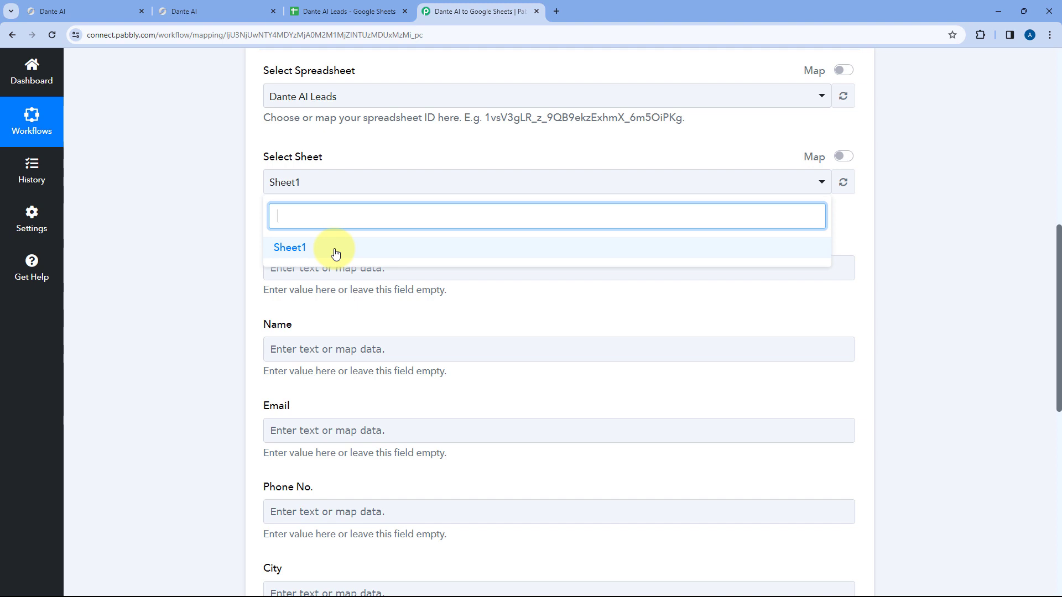
left_click(367, 8)
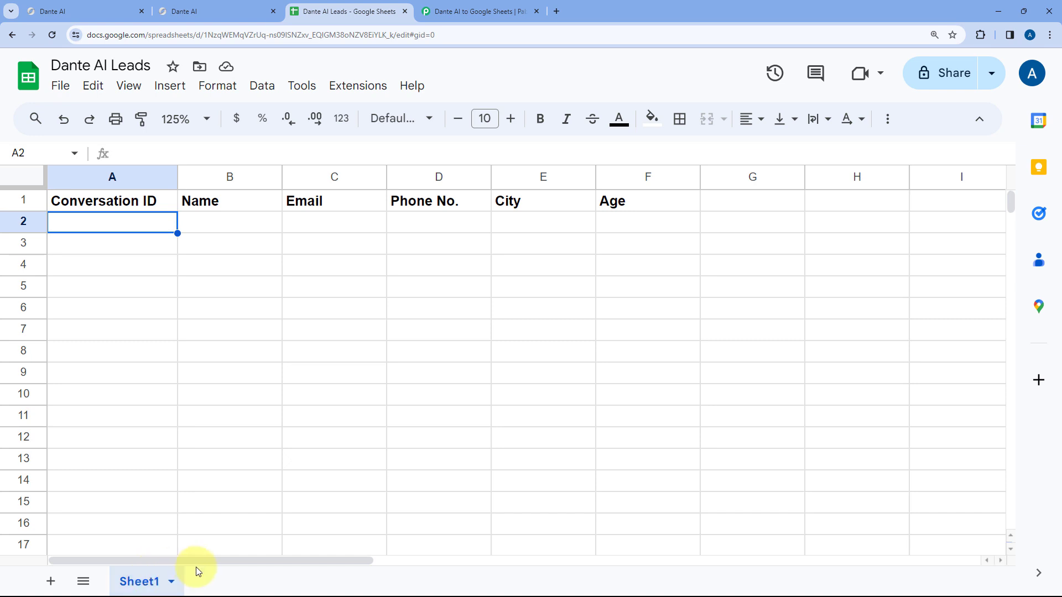
left_click(488, 5)
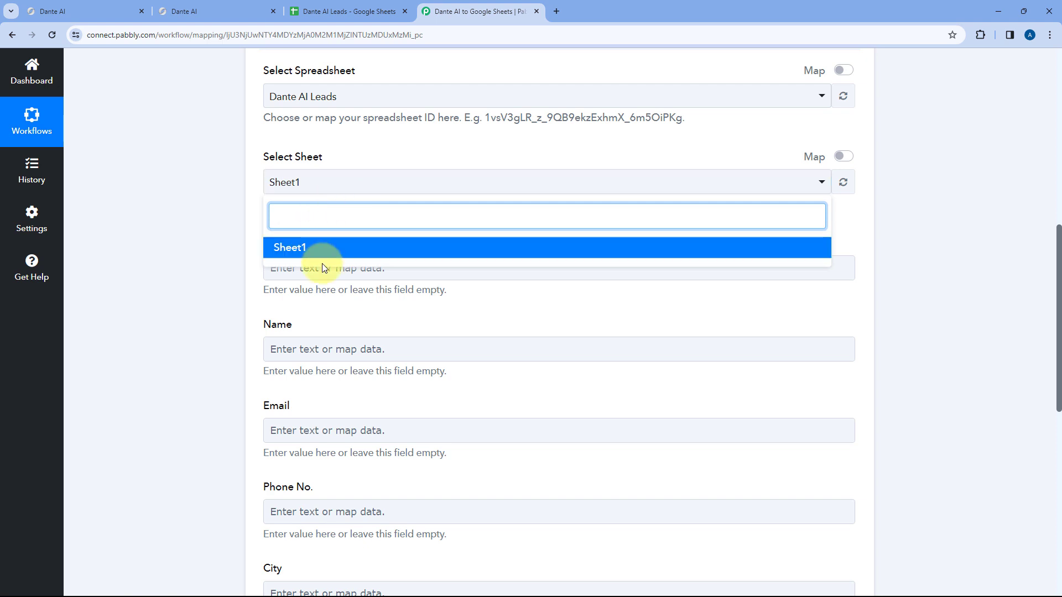
left_click(353, 22)
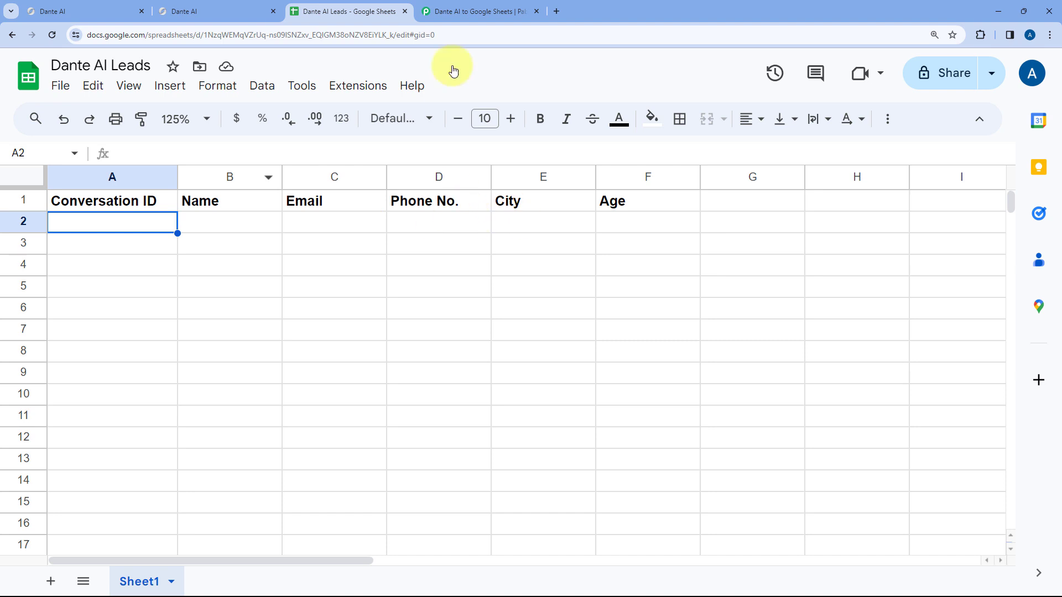
left_click(477, 6)
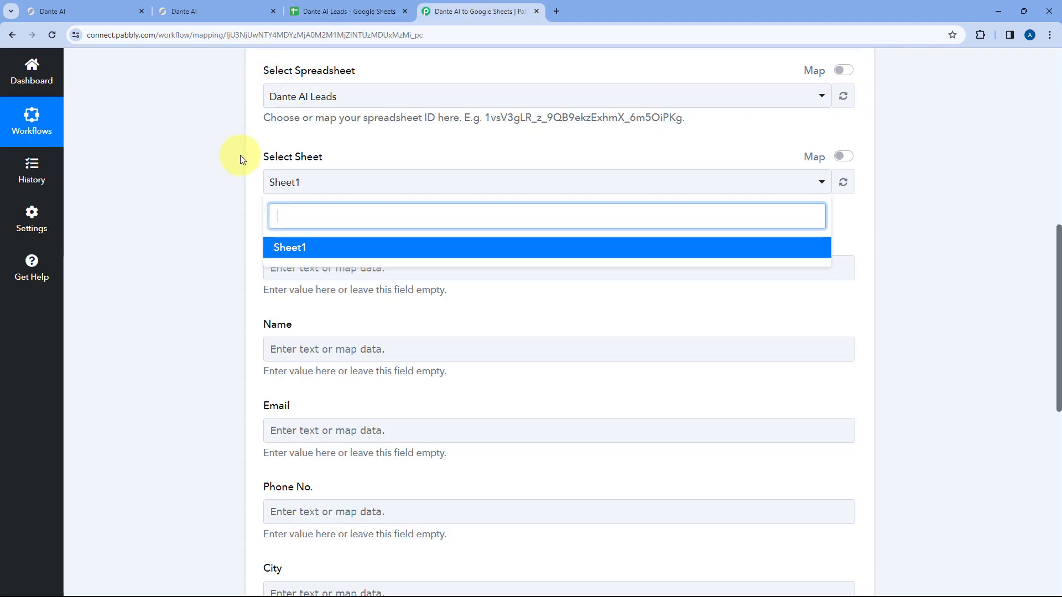
left_click(301, 244)
scroll(345, 171, "up", 1)
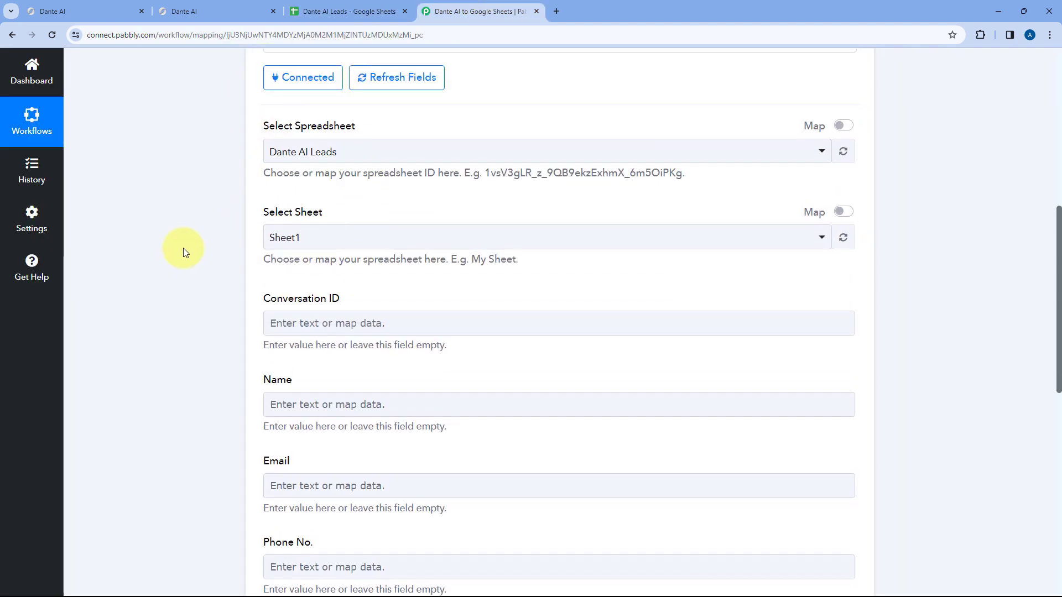
scroll(368, 207, "down", 4)
left_click(343, 11)
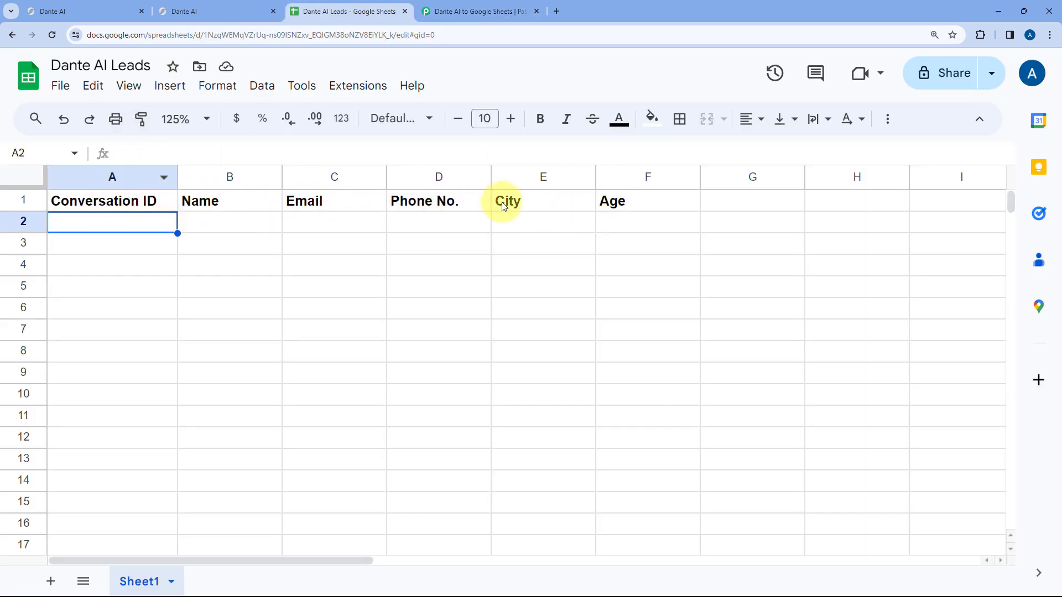
- Select the header cells A1:F1, Conversation ID through Age, then return to the Pabbly workflow
left_click_drag(633, 208, 142, 210)
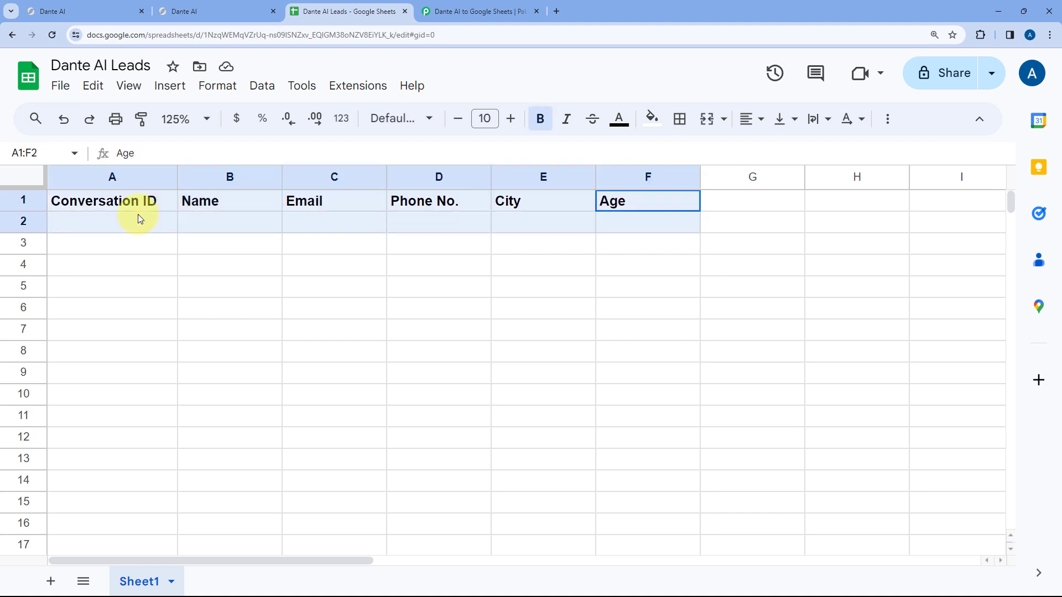
left_click(148, 221)
left_click(476, 11)
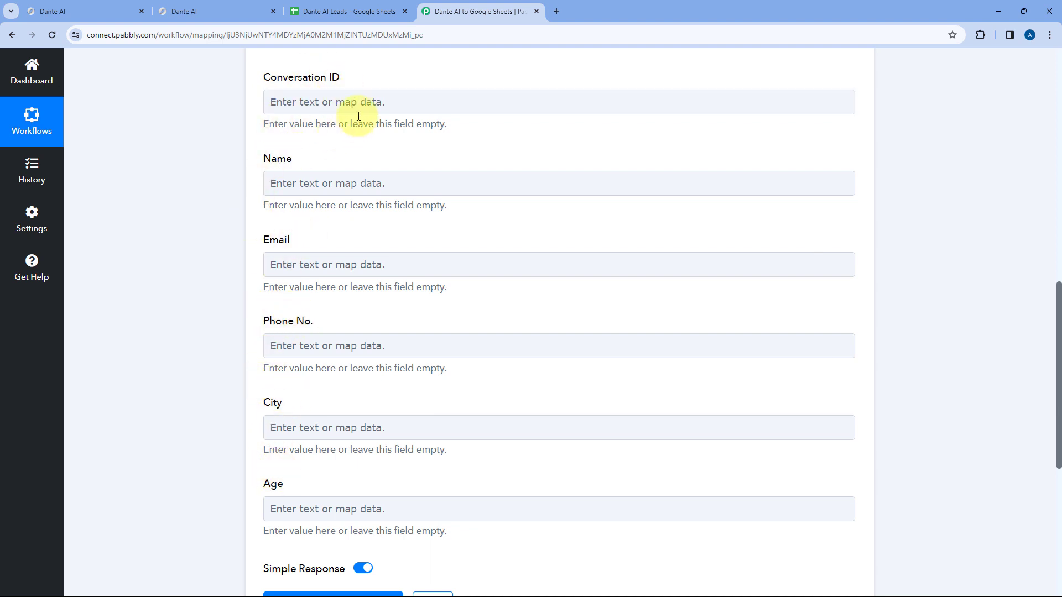
- Expand the Dante AI Lead Capture trigger to see its Response Received values, then reopen the Add New Row fields
scroll(260, 163, "up", 2)
scroll(376, 168, "up", 9)
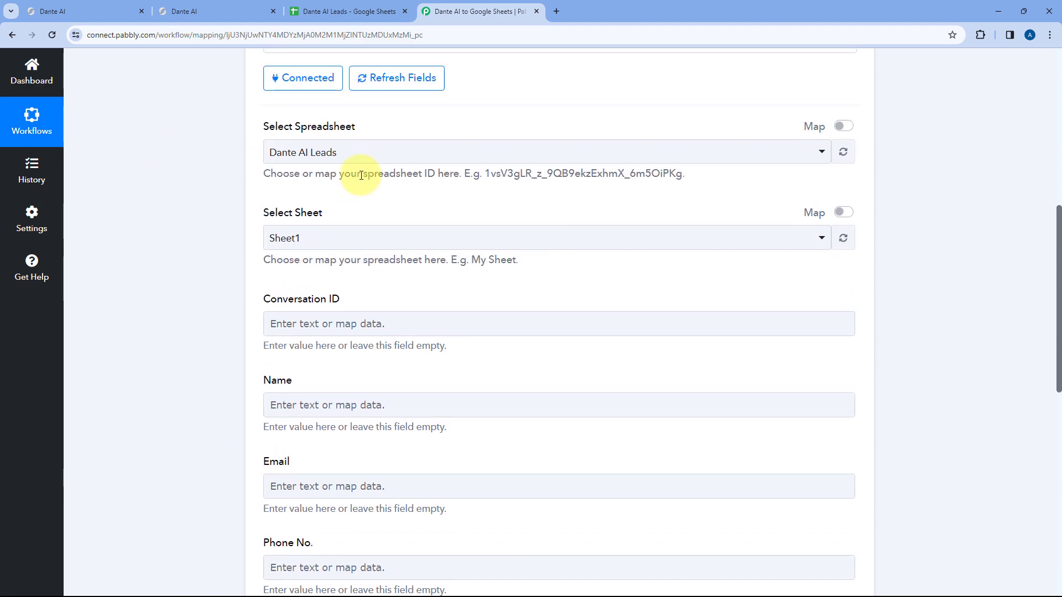
left_click(479, 166)
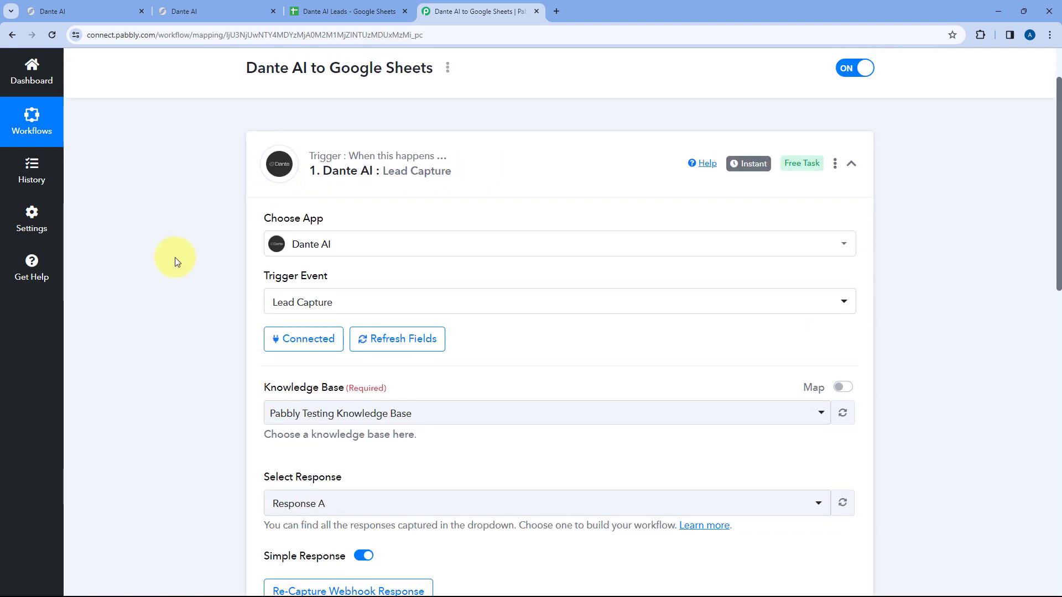
scroll(175, 257, "down", 9)
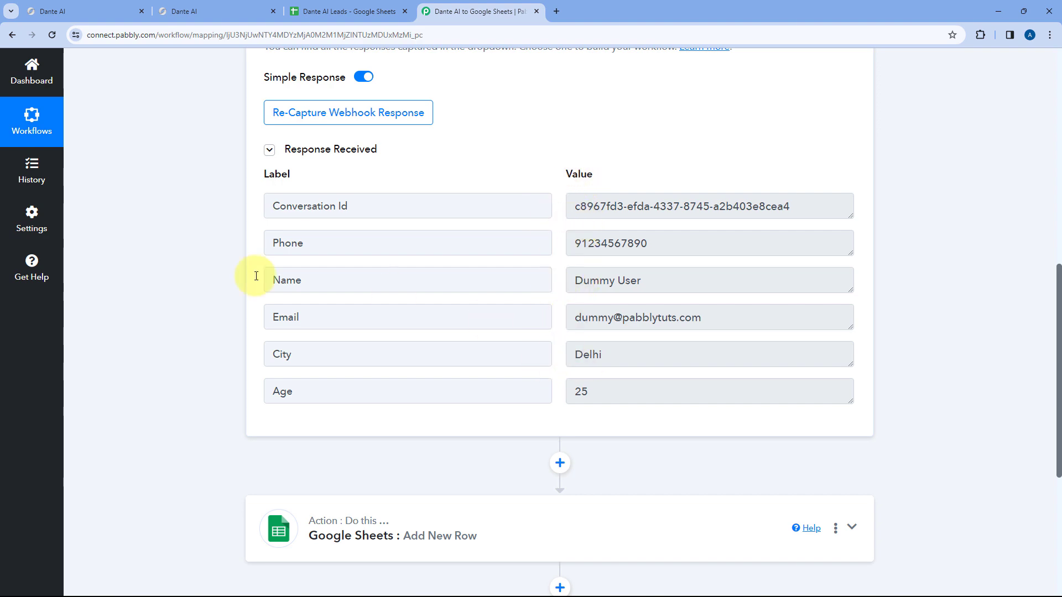
scroll(194, 284, "down", 4)
left_click(458, 303)
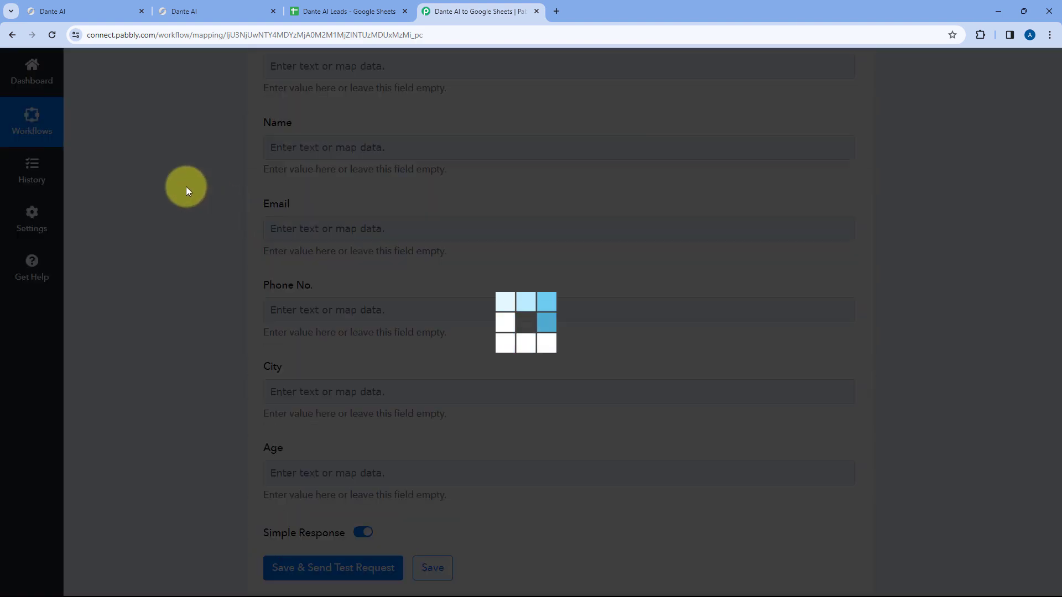
scroll(222, 246, "down", 3)
scroll(224, 267, "down", 3)
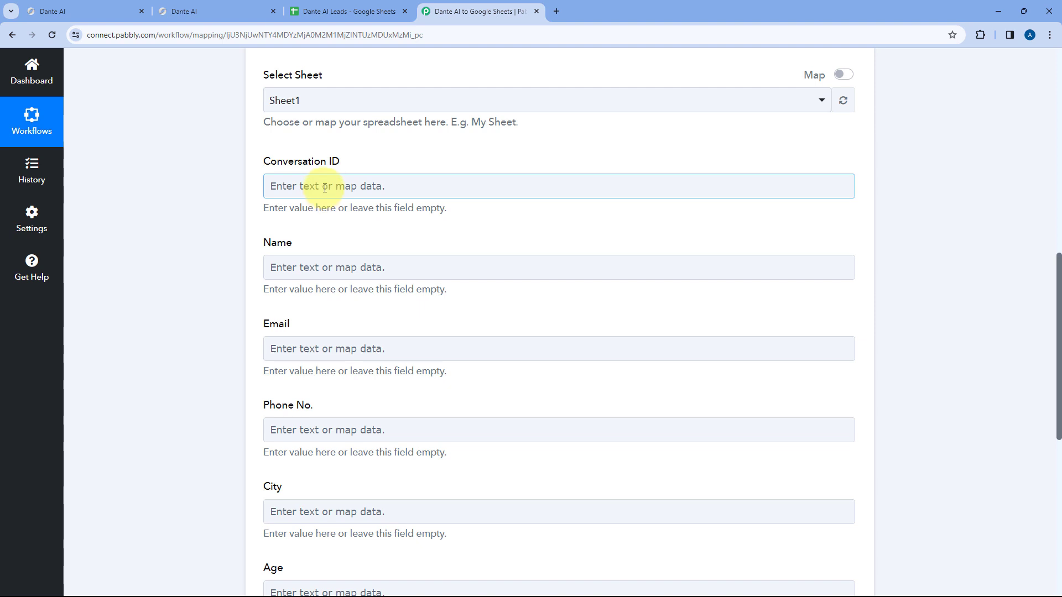
- Map the Conversation ID field to '1. Conversation Id' from Dante AI: Lead Capture
left_click(324, 188)
scroll(244, 190, "down", 1)
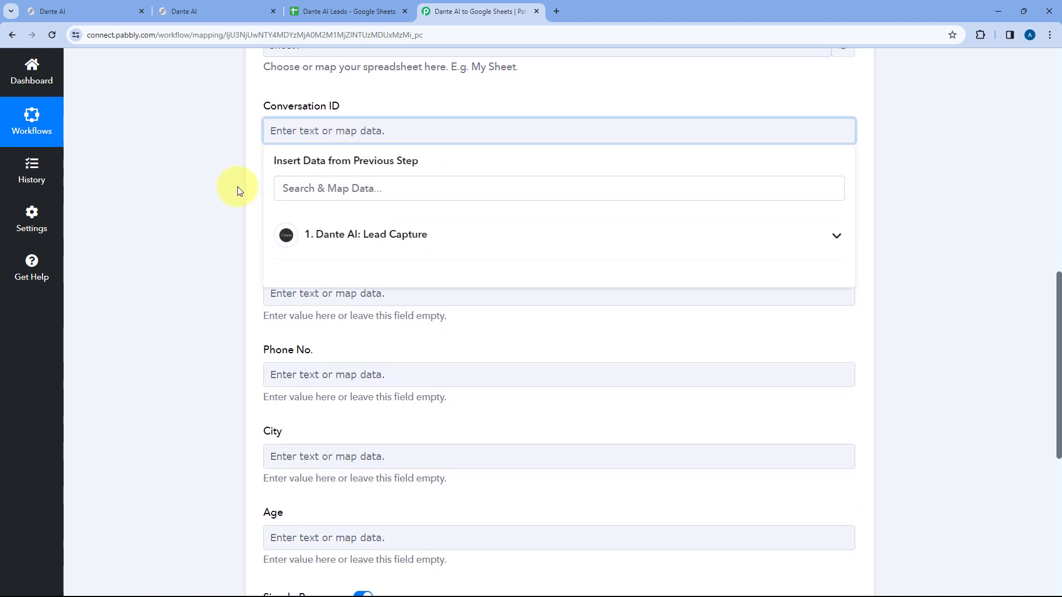
left_click(427, 235)
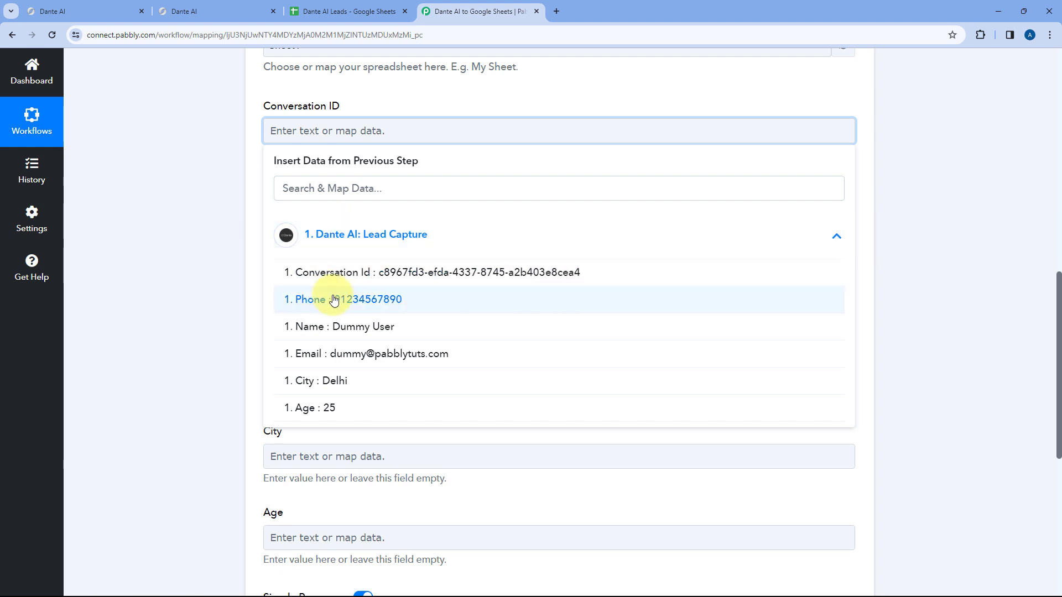
left_click(361, 274)
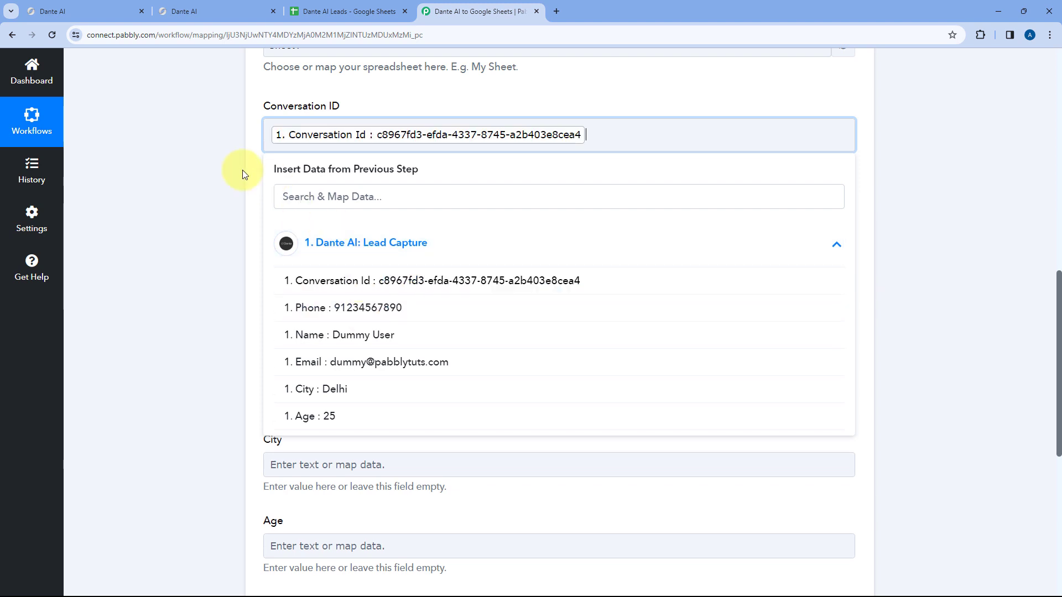
left_click(239, 168)
scroll(239, 168, "up", 1)
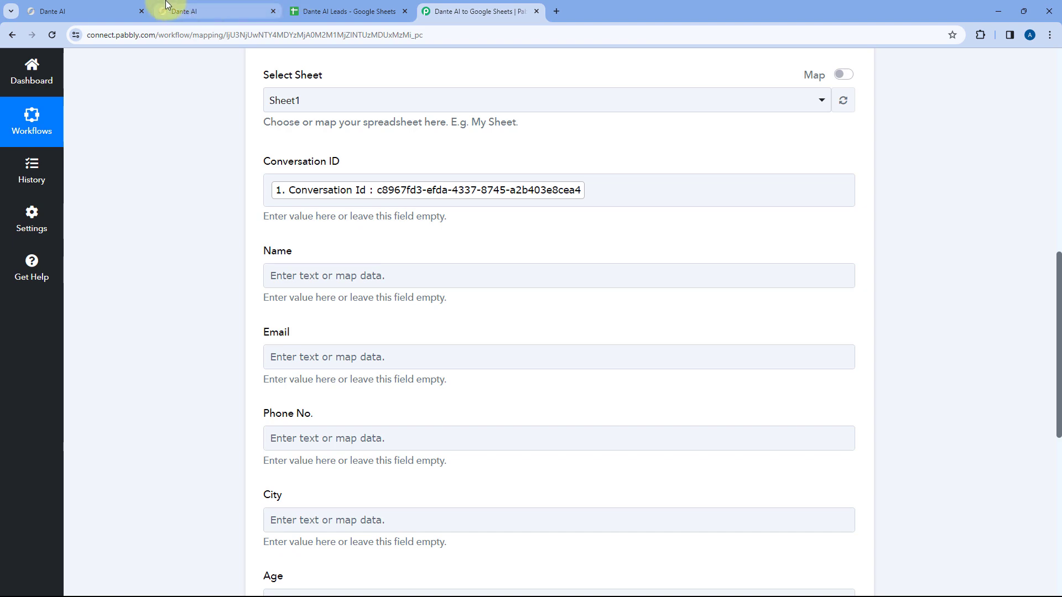
- Cross-check the Dante AI pages and the sheet's column headers, then select the Name field
left_click(188, 10)
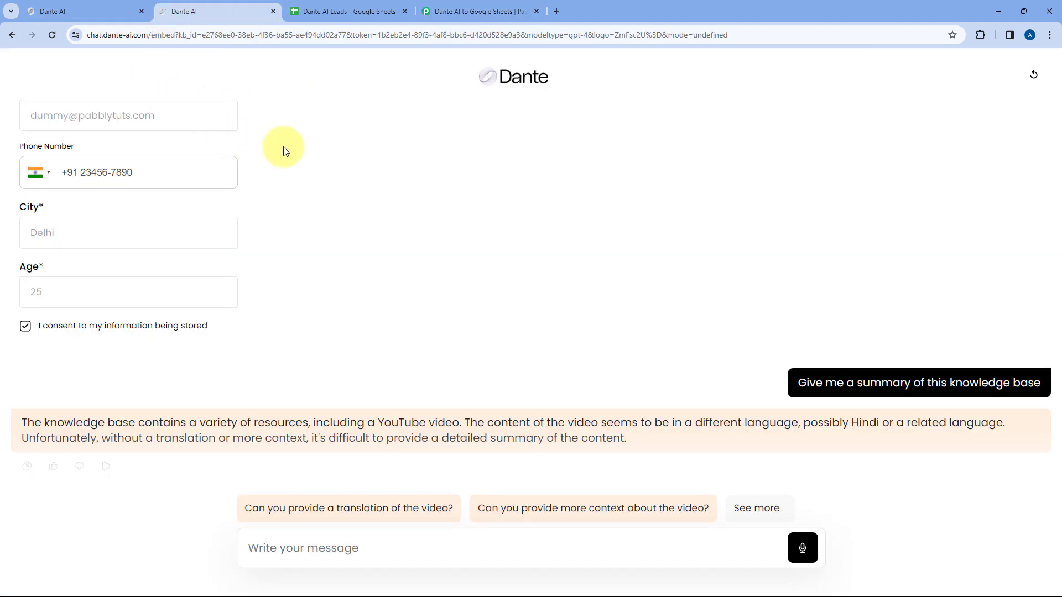
left_click(95, 10)
left_click(466, 10)
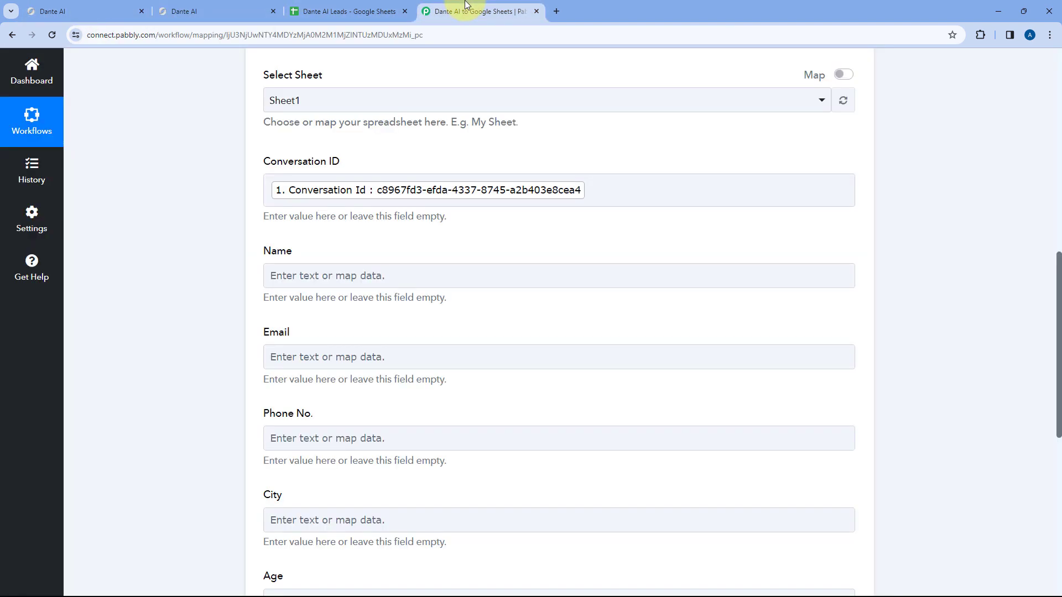
scroll(321, 159, "up", 1)
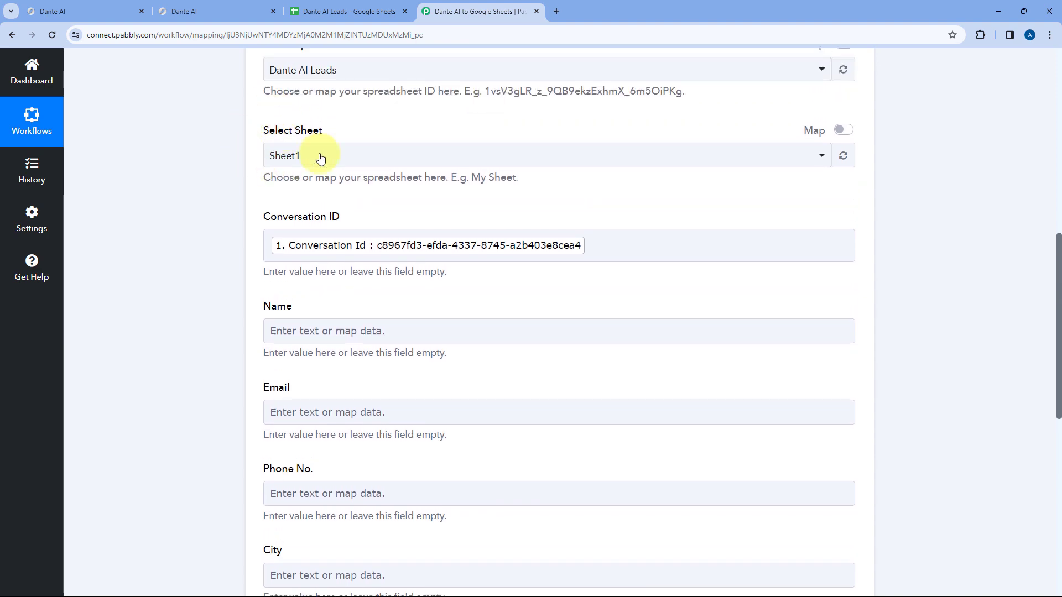
left_click(316, 7)
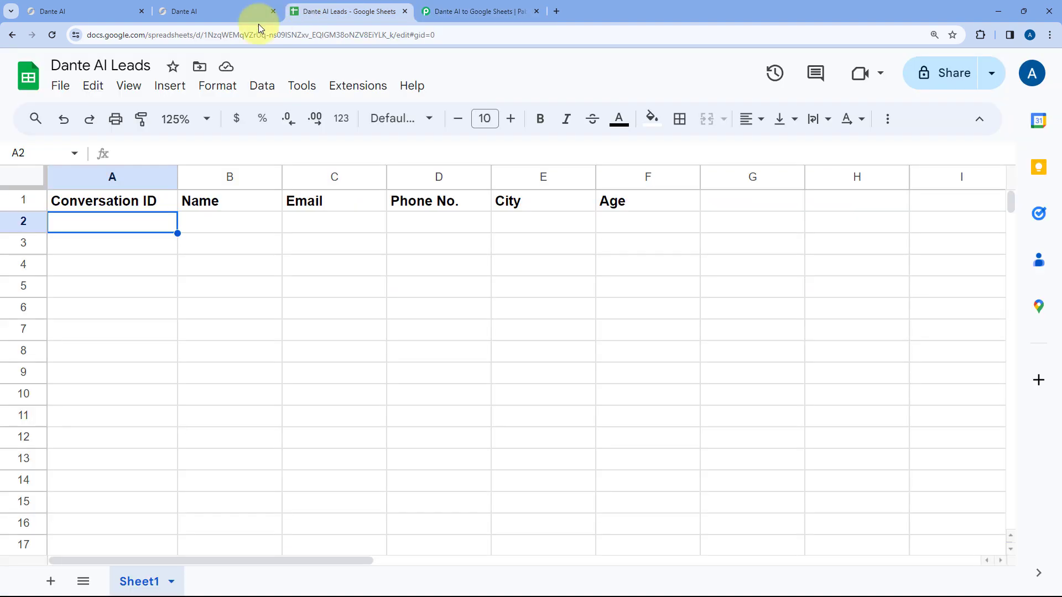
left_click(482, 11)
scroll(180, 180, "up", 1)
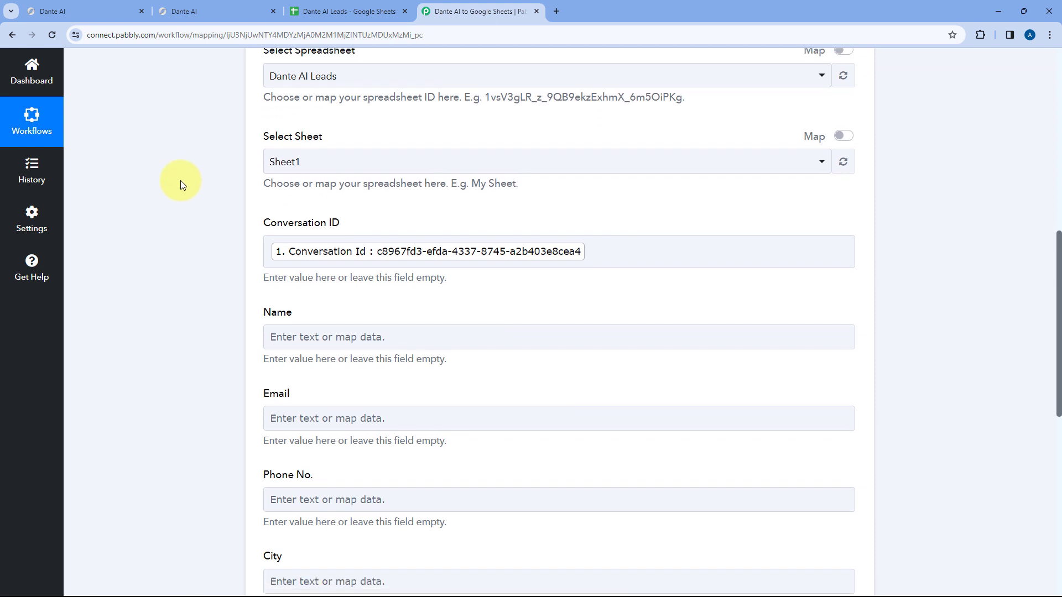
scroll(180, 180, "down", 1)
scroll(385, 209, "up", 1)
scroll(385, 214, "down", 2)
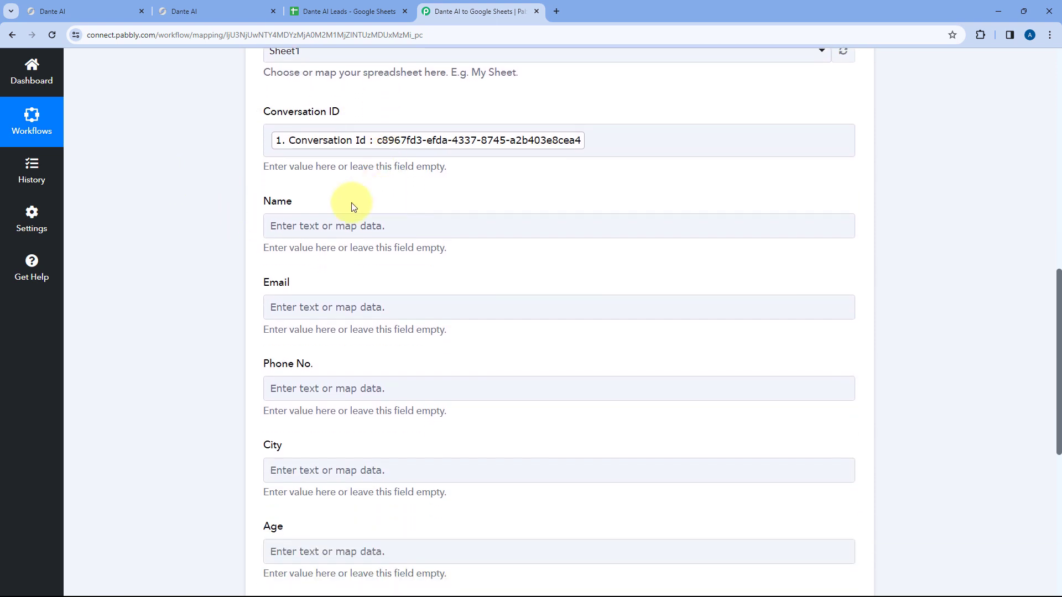
left_click(291, 220)
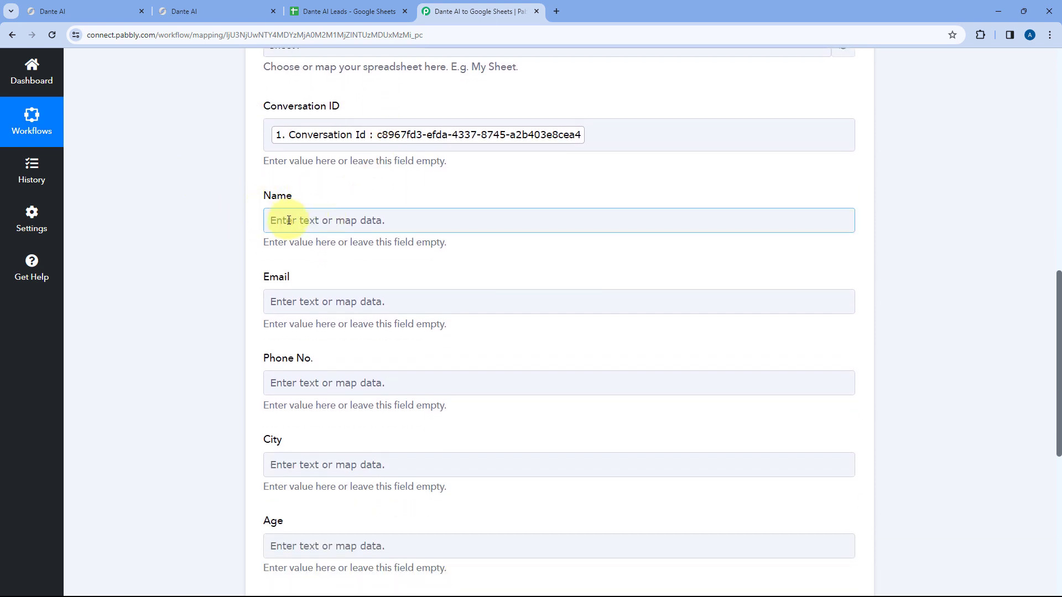
- Map the lead's name and email from Dante AI: Lead Capture into the Name and Email fields
left_click(289, 220)
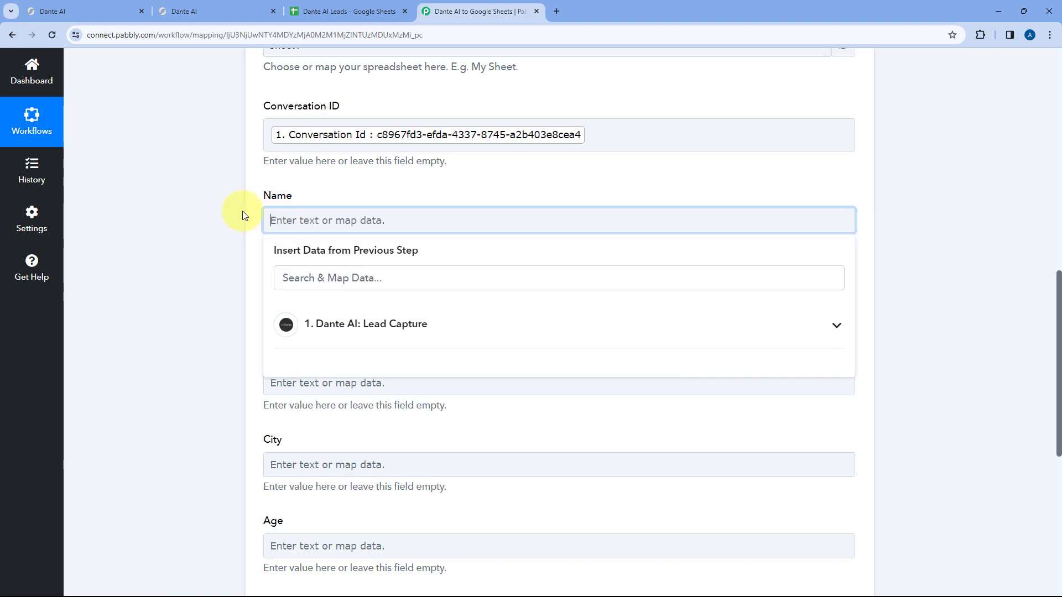
scroll(241, 214, "down", 2)
left_click(345, 225)
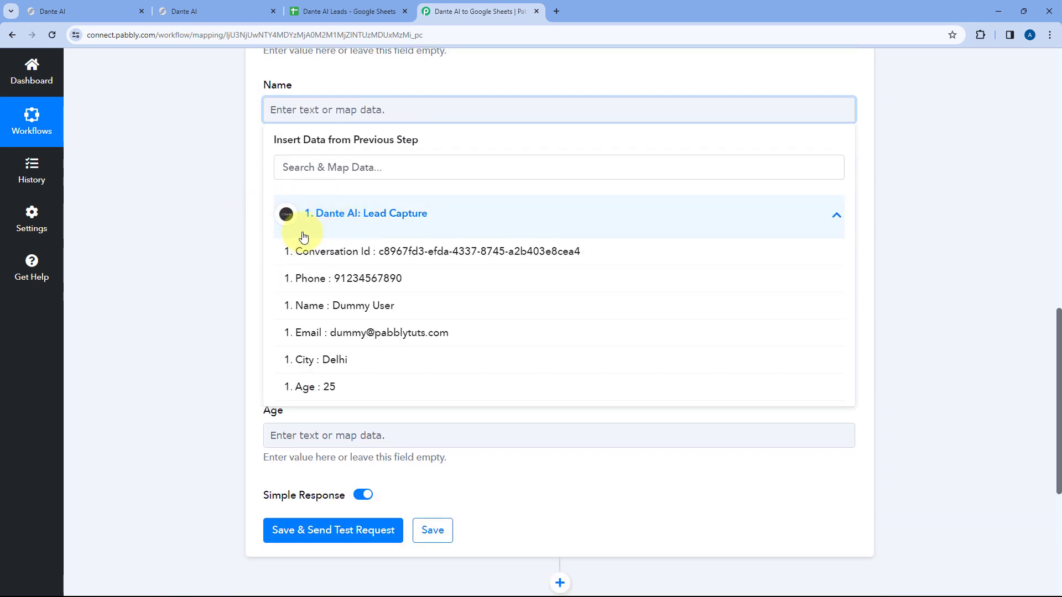
left_click(301, 306)
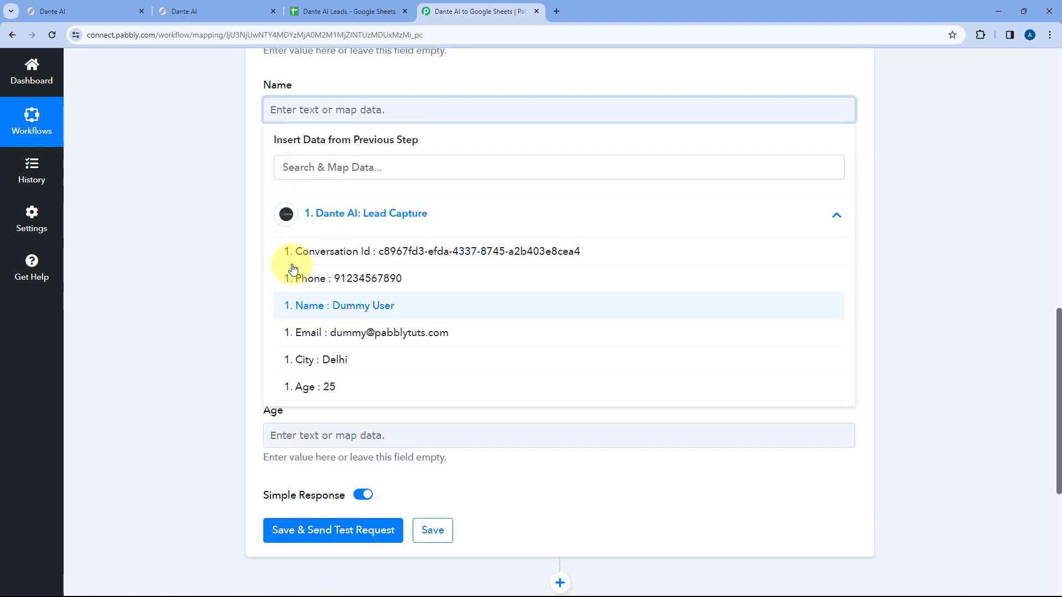
left_click(249, 177)
left_click(268, 199)
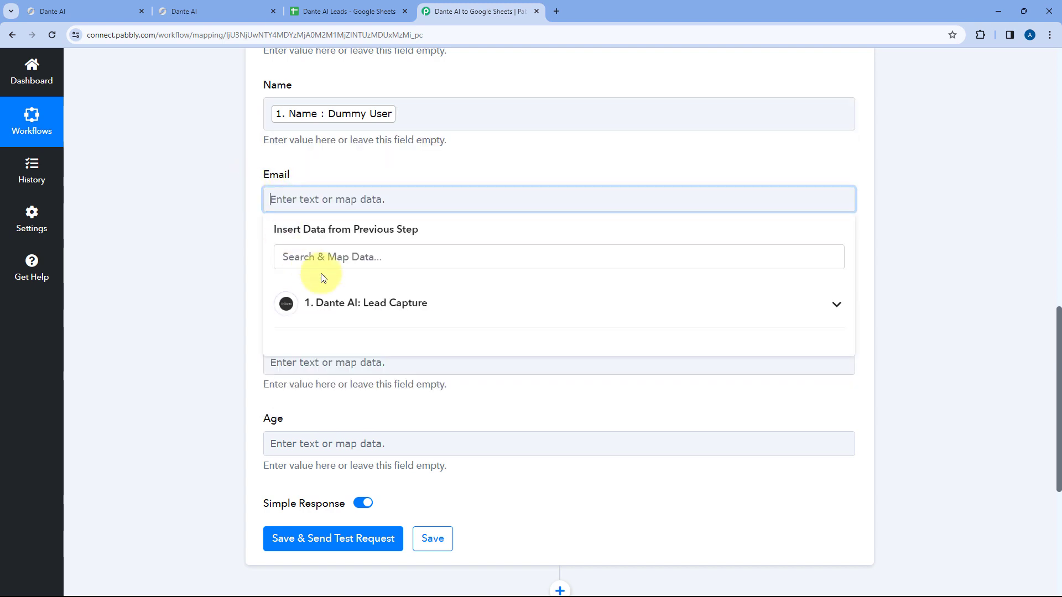
left_click(321, 303)
left_click(325, 418)
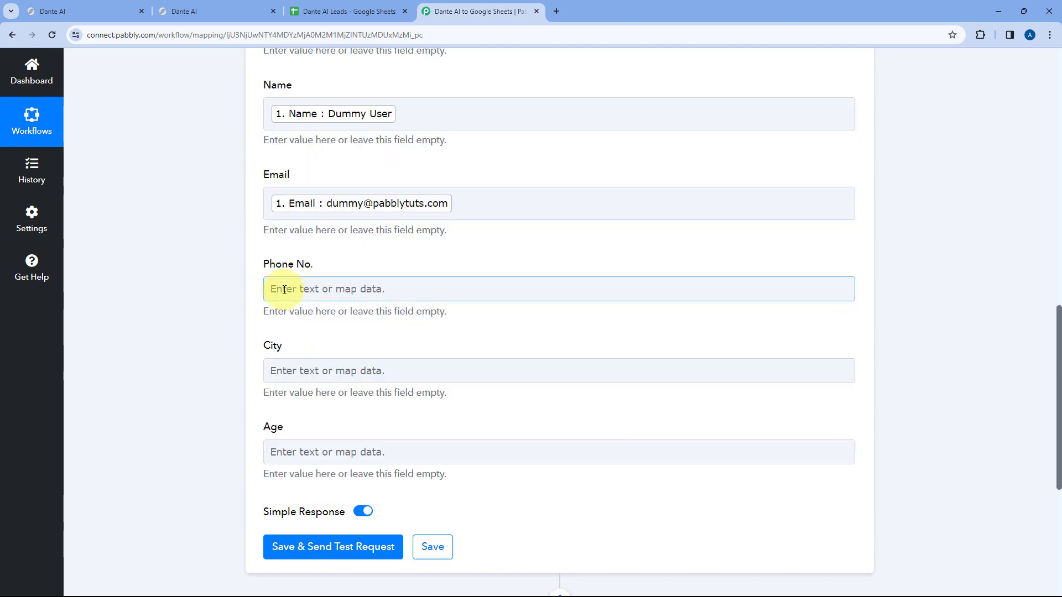
- Map the lead's phone and city into the Phone No. and City fields
left_click(278, 287)
scroll(339, 347, "down", 1)
left_click(339, 347)
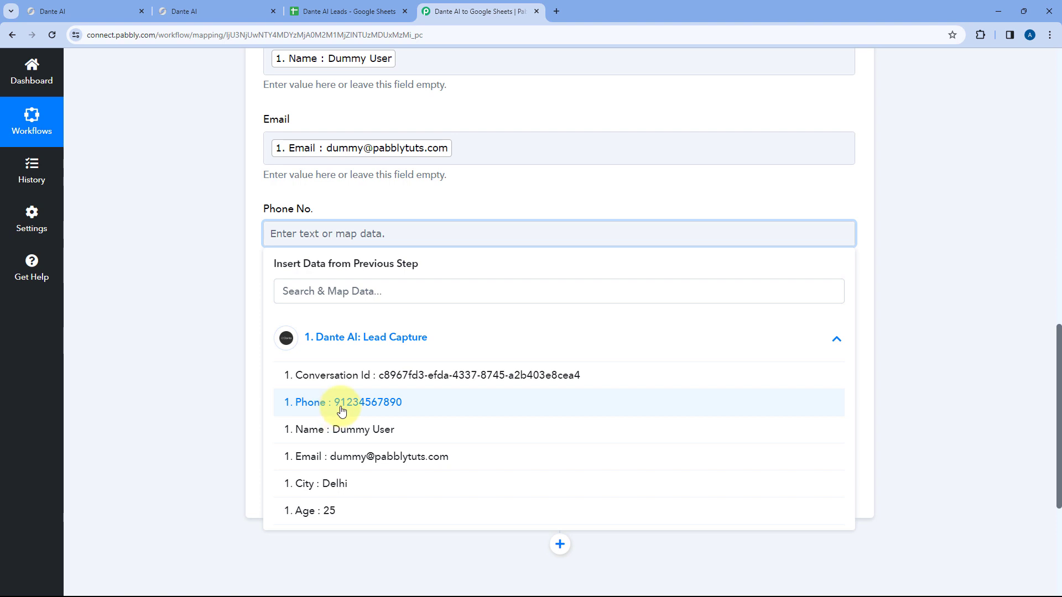
left_click(341, 410)
left_click(268, 322)
left_click(348, 427)
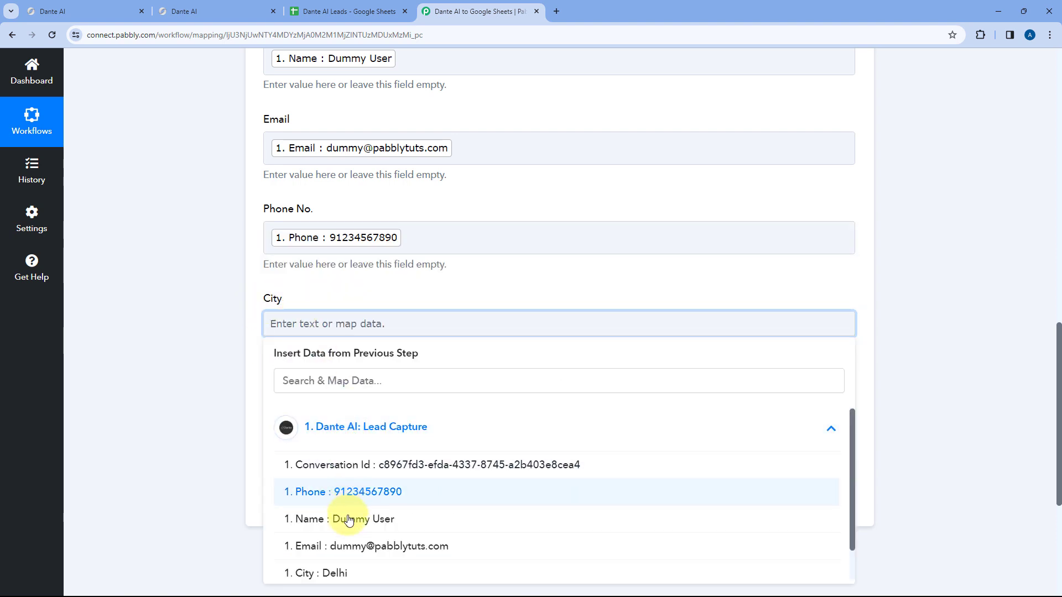
left_click(308, 573)
left_click(255, 335)
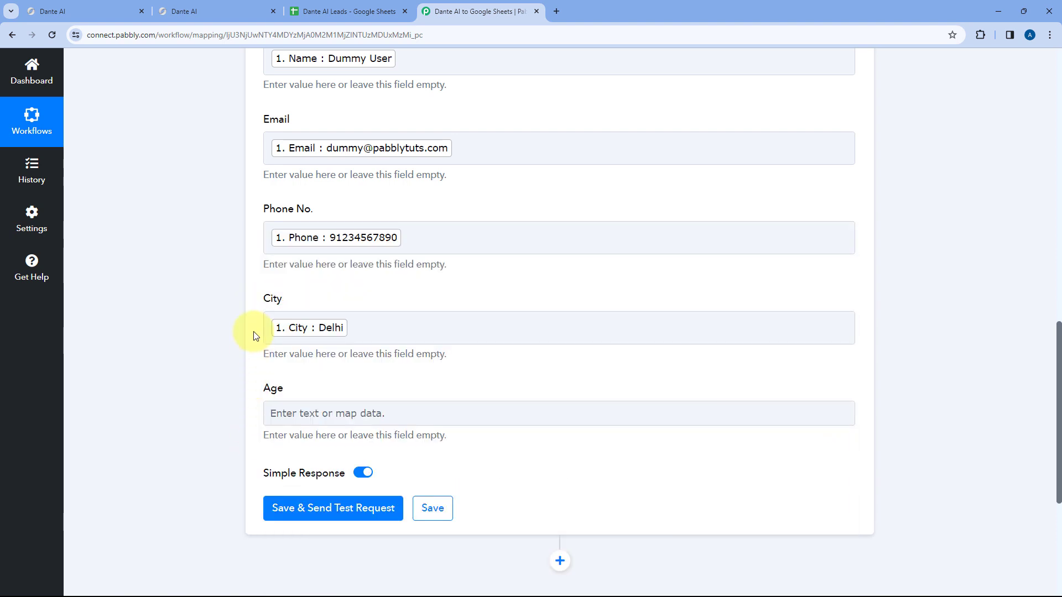
- Map the lead's age into the Age field
scroll(256, 336, "down", 2)
left_click(278, 302)
left_click(365, 426)
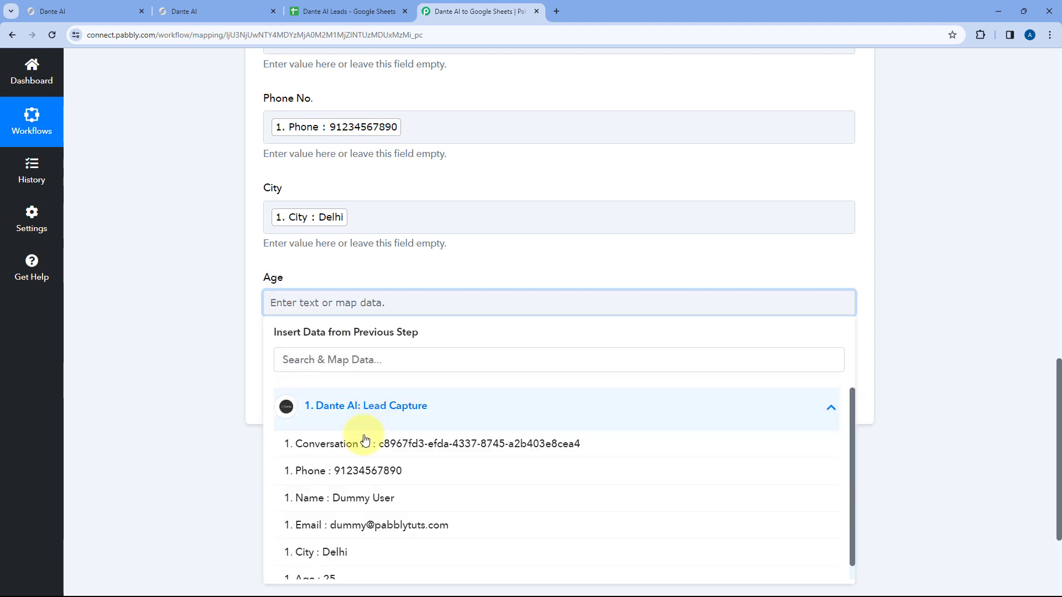
scroll(362, 470, "down", 1)
left_click(344, 562)
left_click(204, 331)
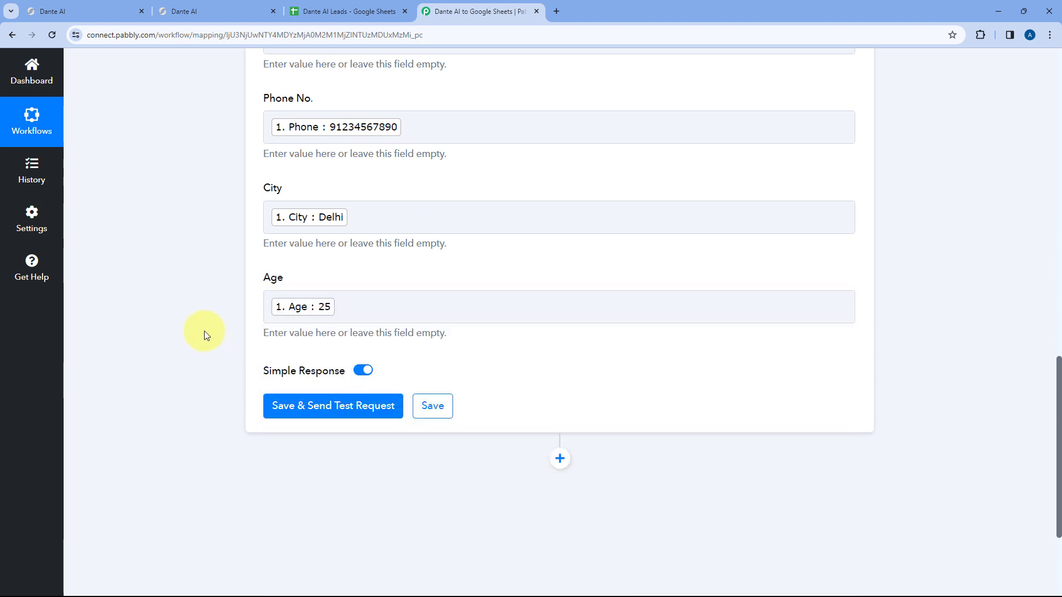
scroll(204, 331, "up", 4)
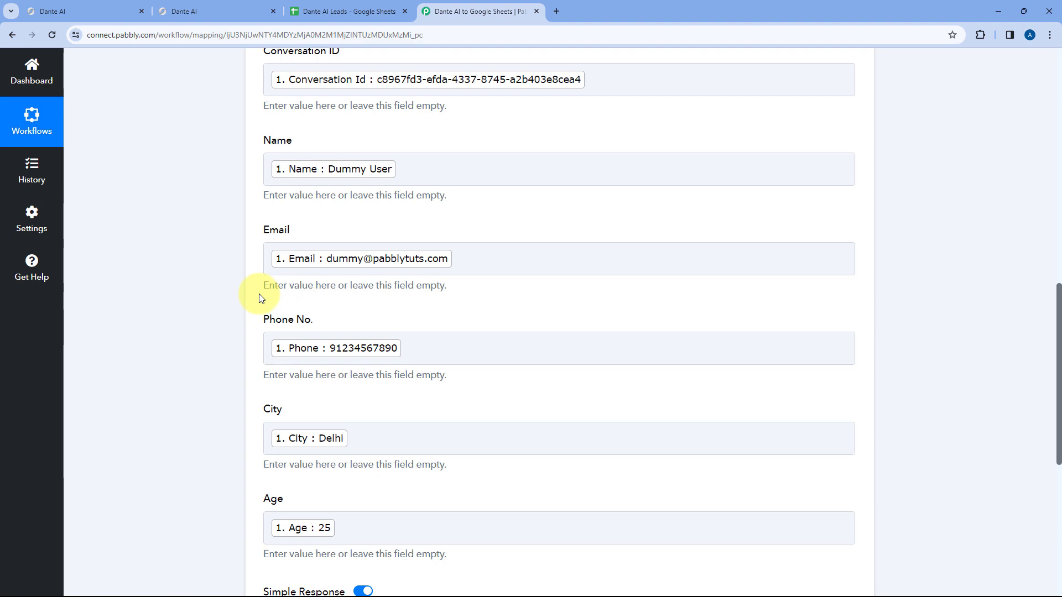
- Save the mapping and send a test request, writing the sample lead to Sheet1!A2:F2
scroll(256, 192, "down", 1)
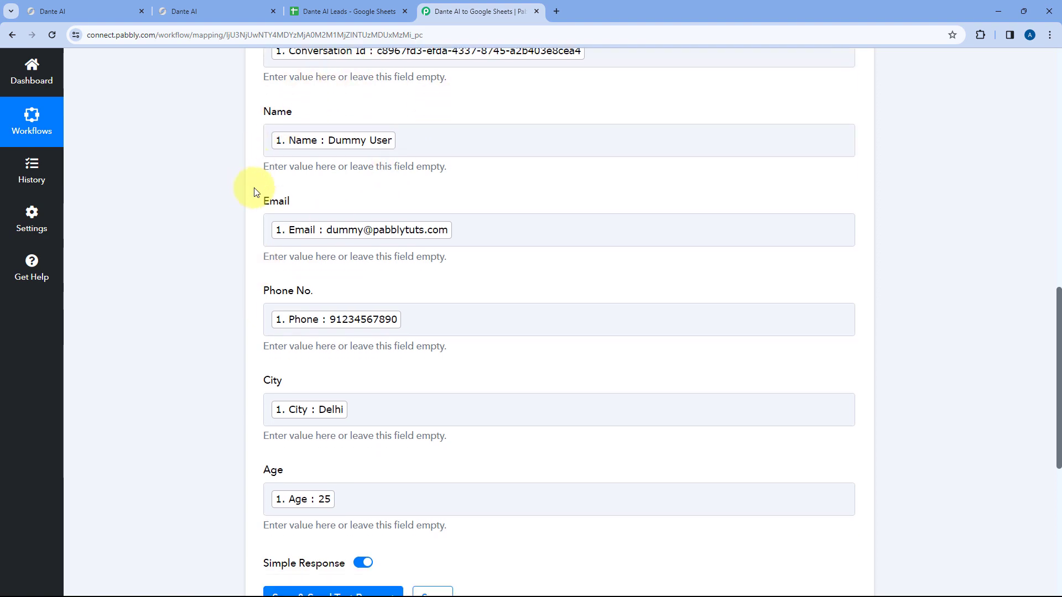
scroll(256, 192, "down", 5)
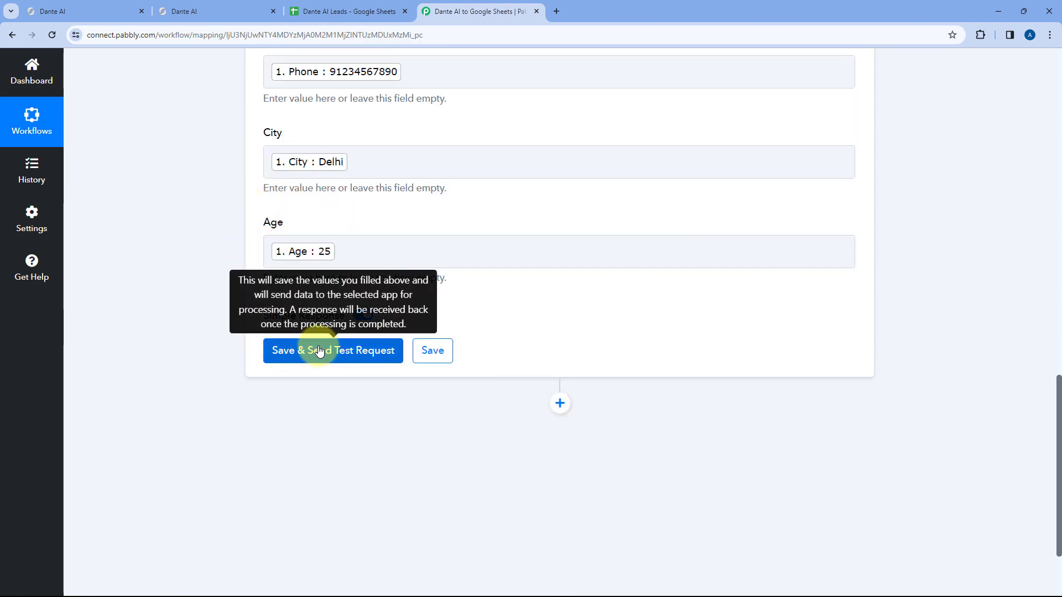
left_click(324, 351)
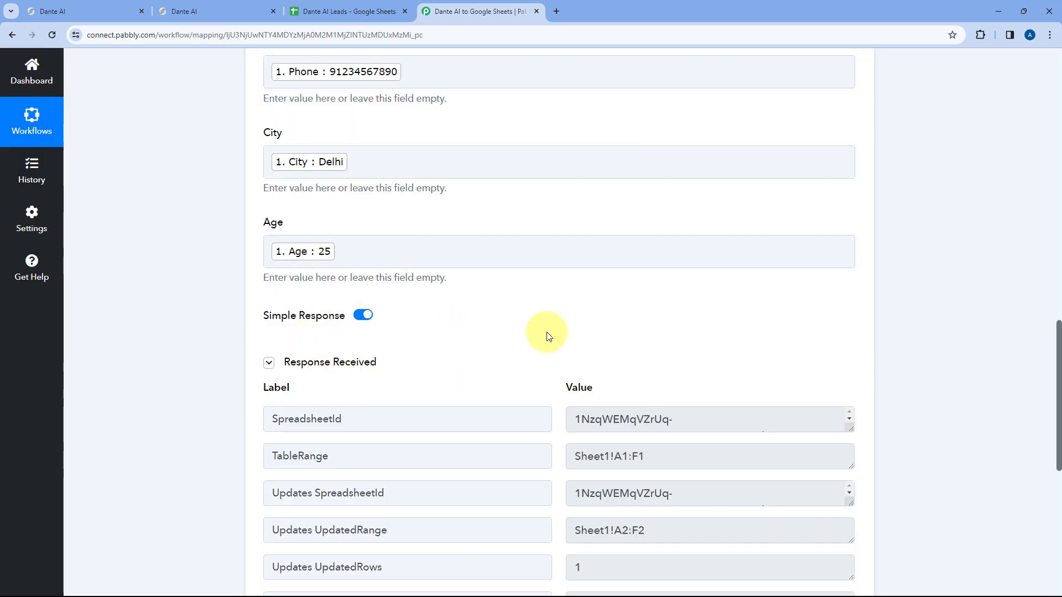
scroll(523, 312, "down", 3)
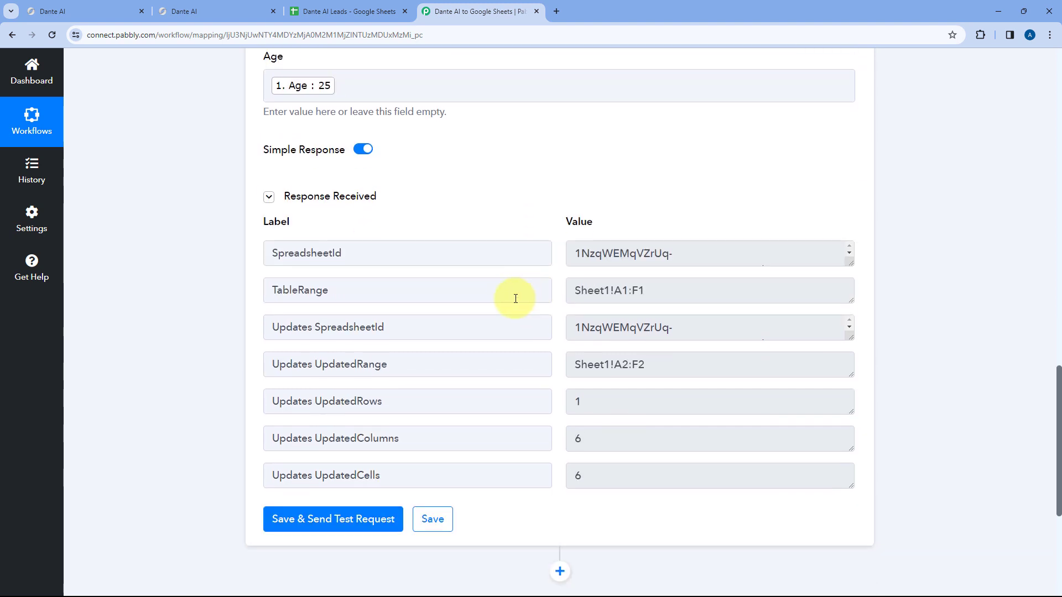
scroll(497, 188, "up", 10)
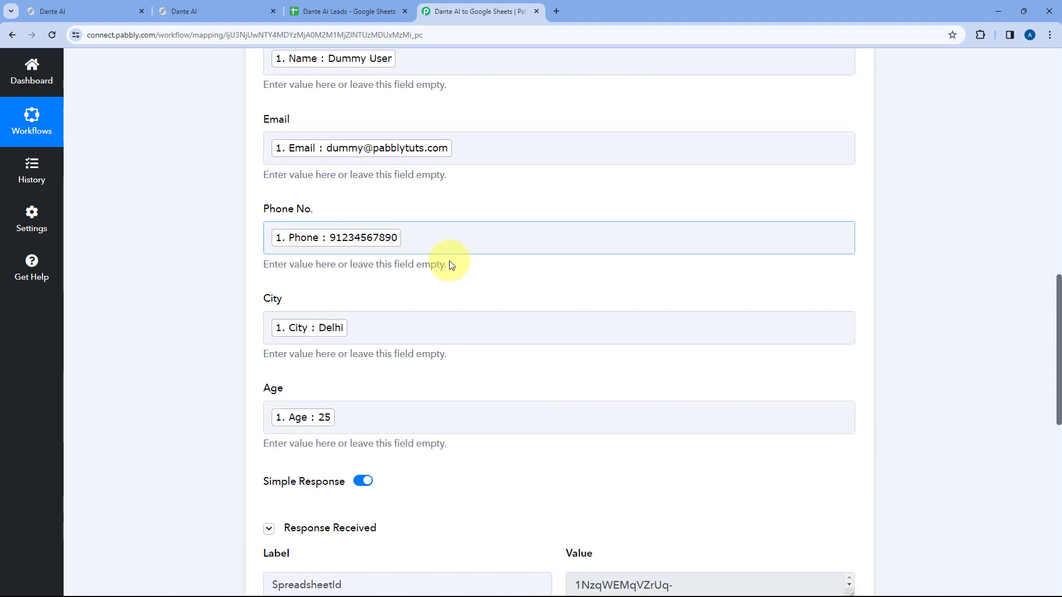
scroll(491, 176, "up", 9)
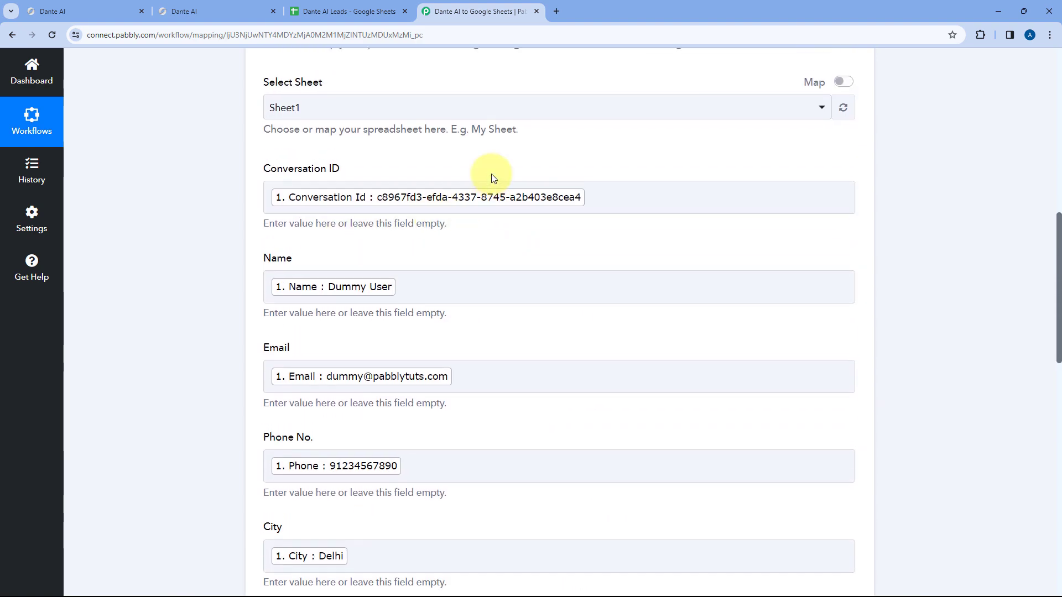
- Expand the Dante AI trigger to review its captured lead response
left_click(475, 147)
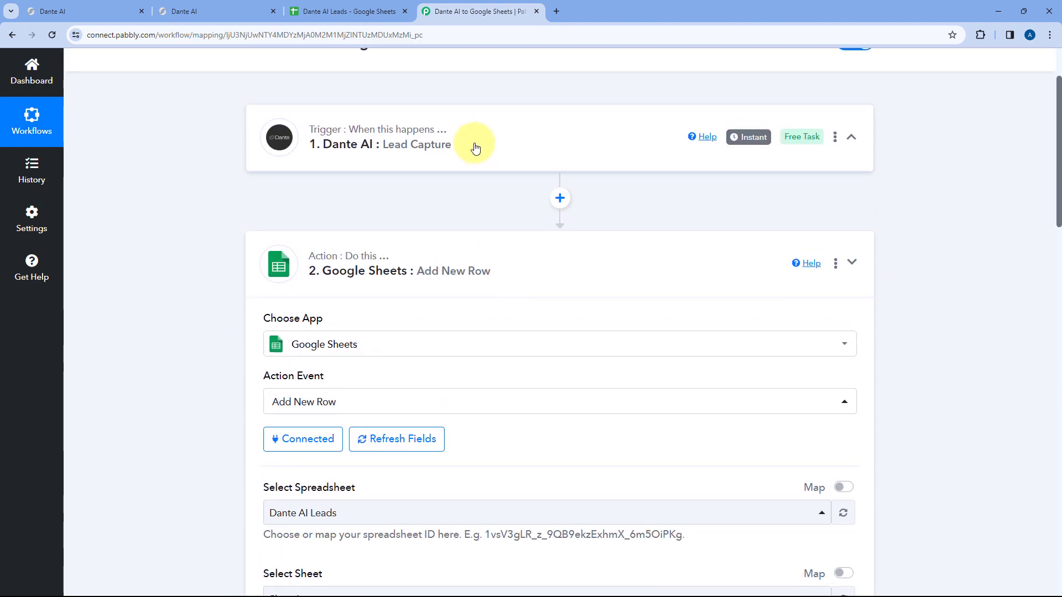
scroll(205, 246, "up", 2)
scroll(206, 245, "down", 4)
scroll(207, 246, "down", 4)
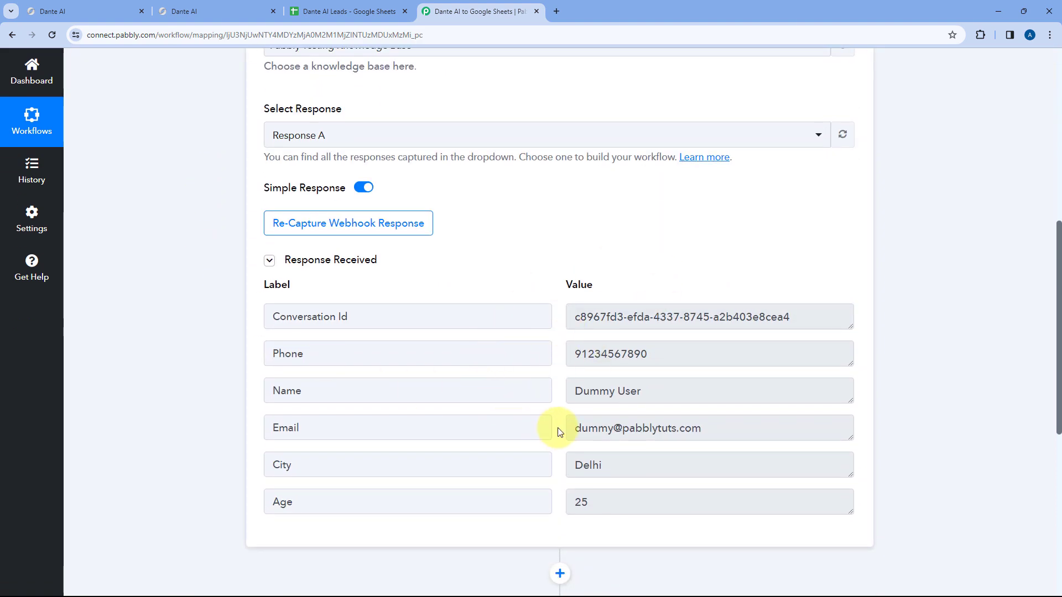
- Remove the bold from row 2 and widen column A and the Email column to fit the test lead
left_click(327, 7)
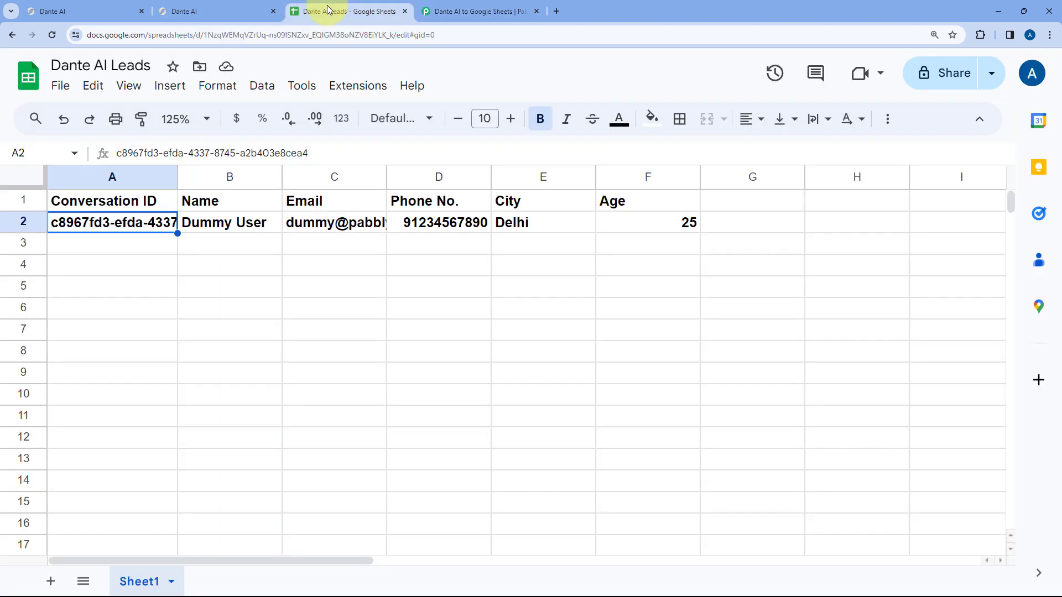
left_click(14, 221)
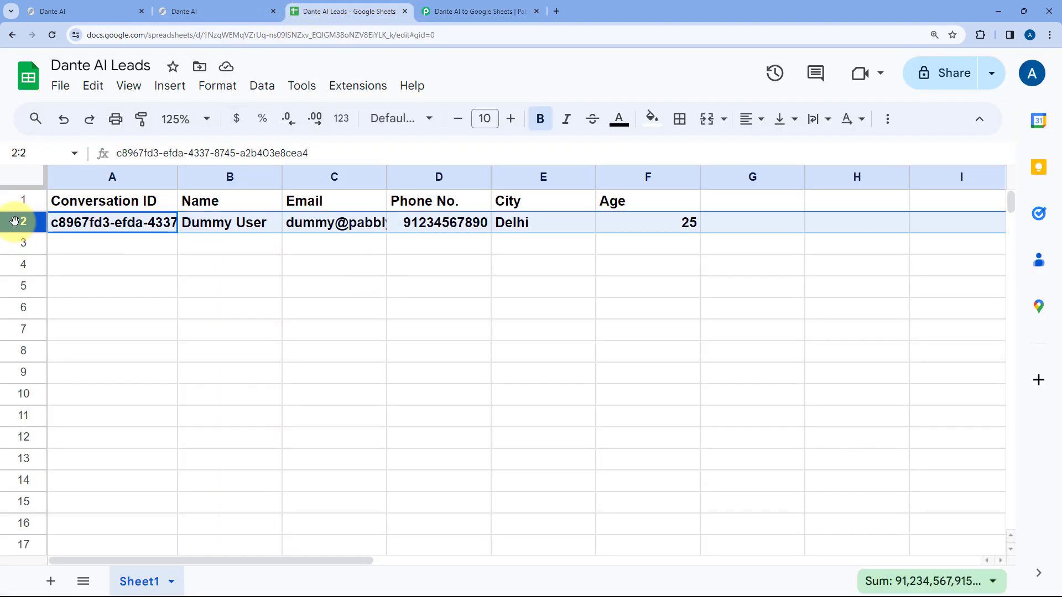
key("ctrl+b")
key("Down")
left_click_drag(180, 178, 328, 179)
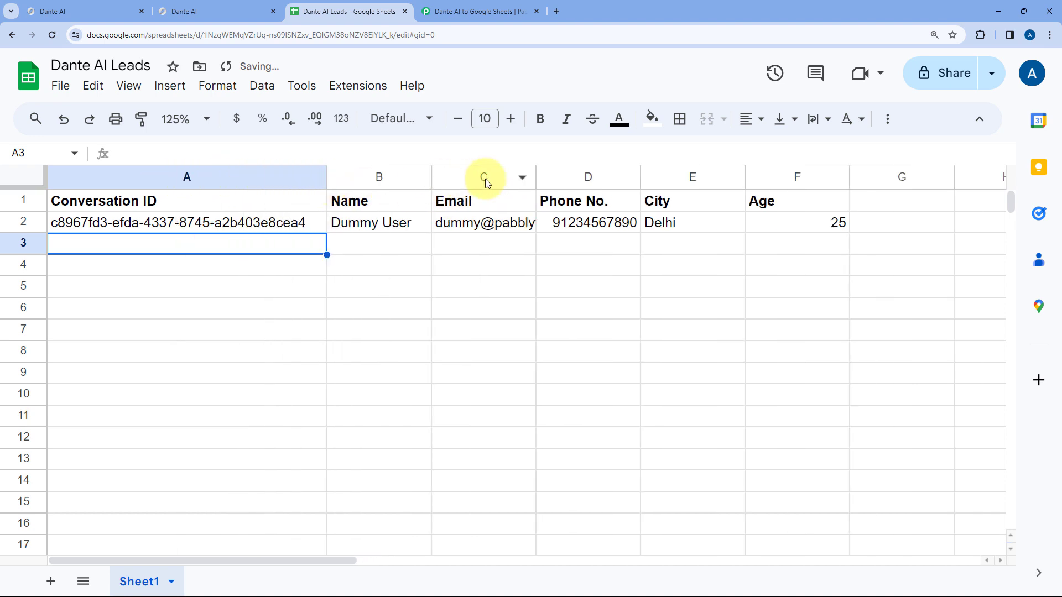
left_click_drag(537, 178, 612, 177)
- Verify the name, email, phone, city, age and conversation ID in row 2 against the chat form
left_click(387, 231)
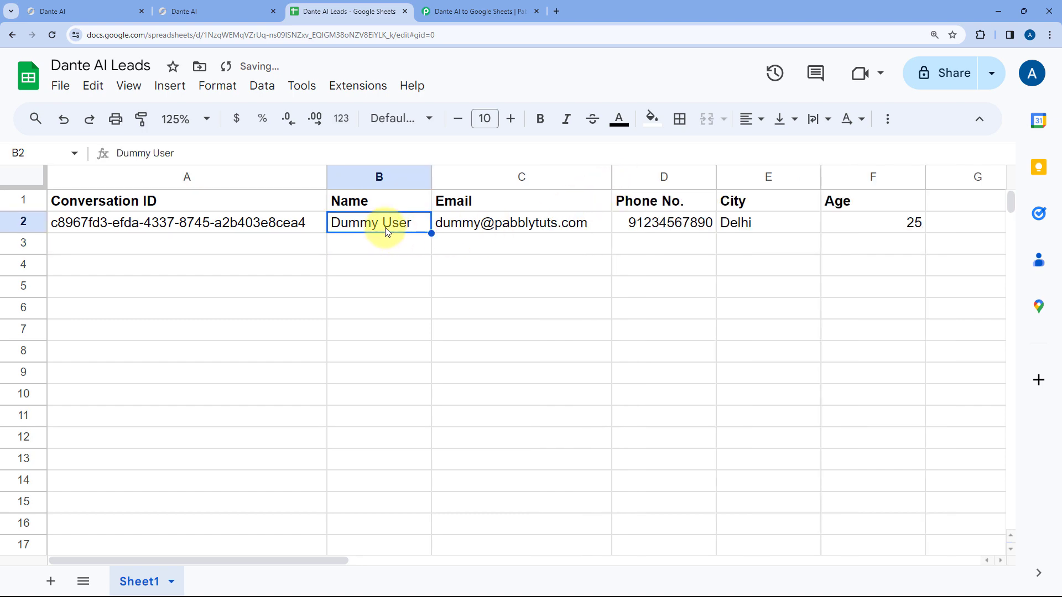
left_click(219, 11)
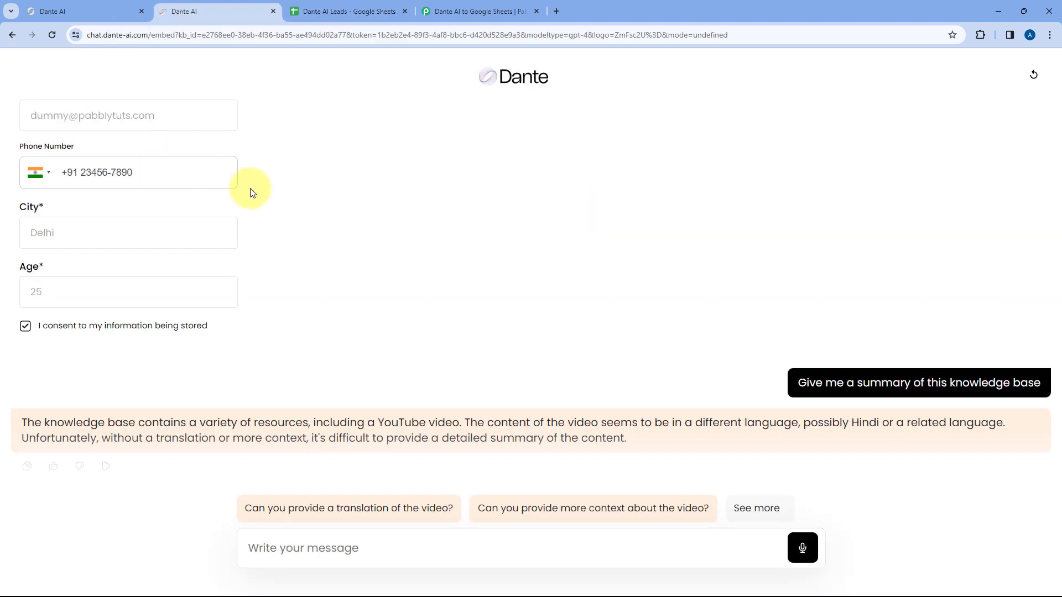
scroll(250, 210, "up", 3)
left_click(360, 11)
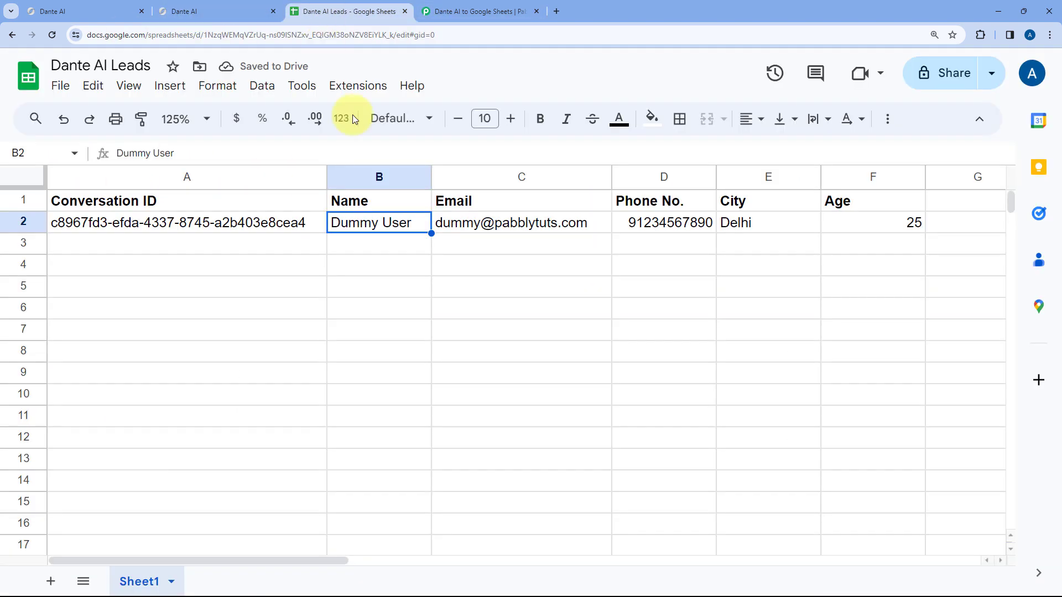
left_click(486, 224)
left_click(670, 223)
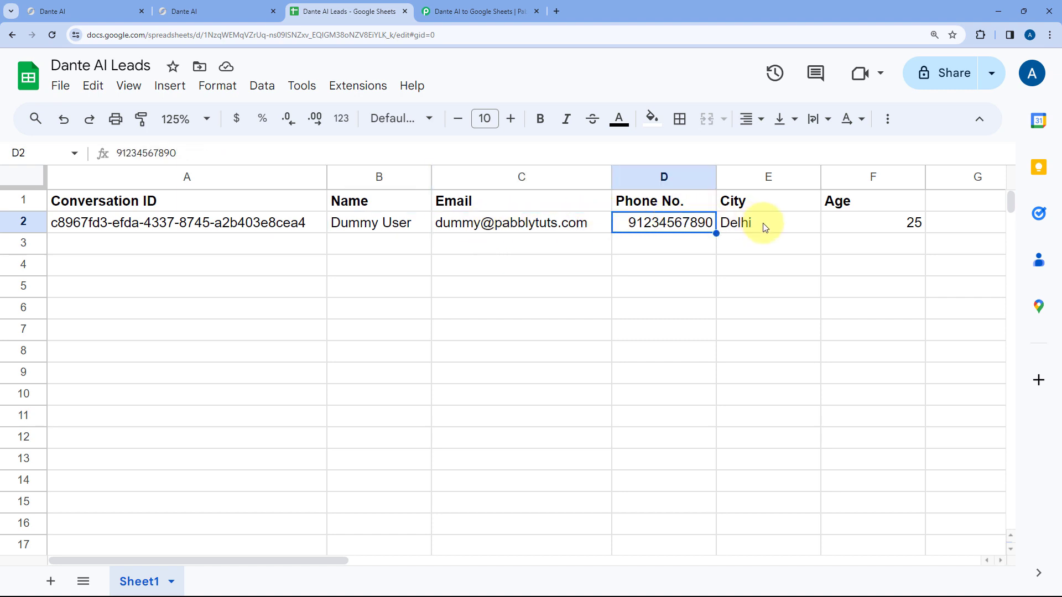
left_click(772, 223)
left_click(865, 223)
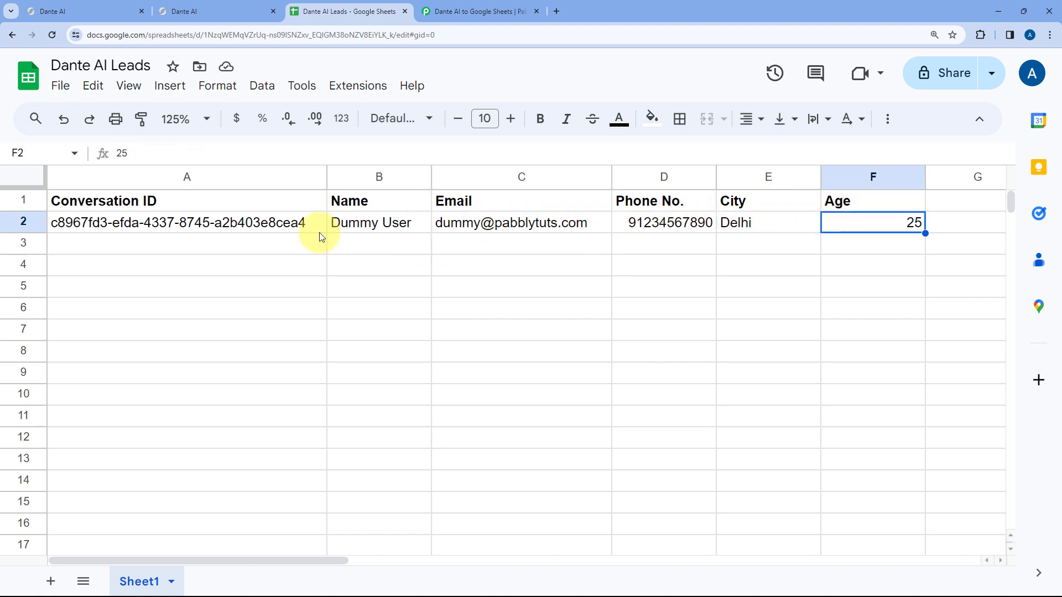
left_click_drag(327, 171, 318, 174)
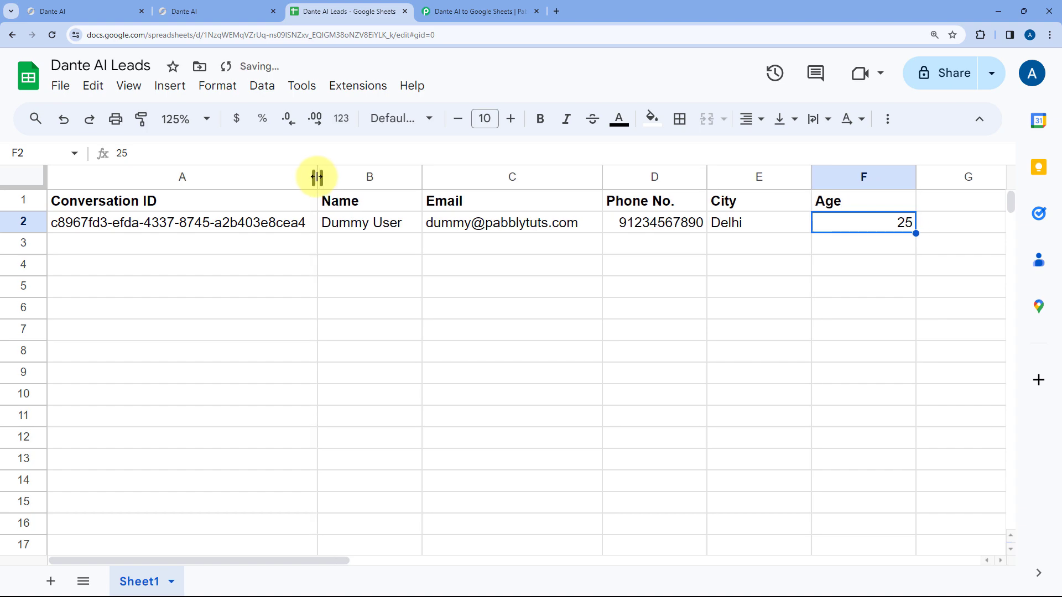
left_click(227, 229)
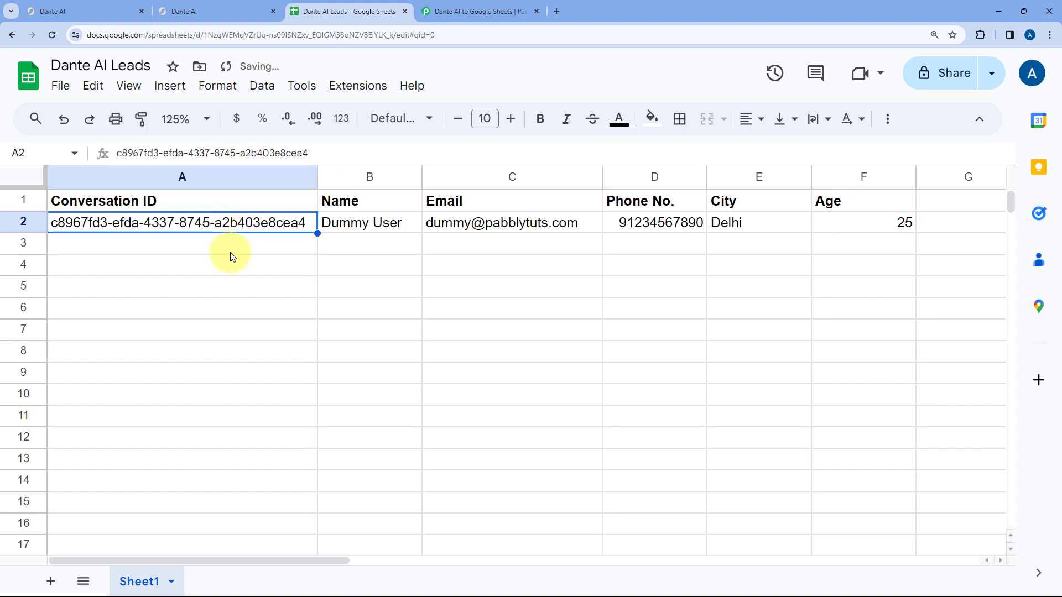
left_click(441, 11)
scroll(597, 227, "up", 4)
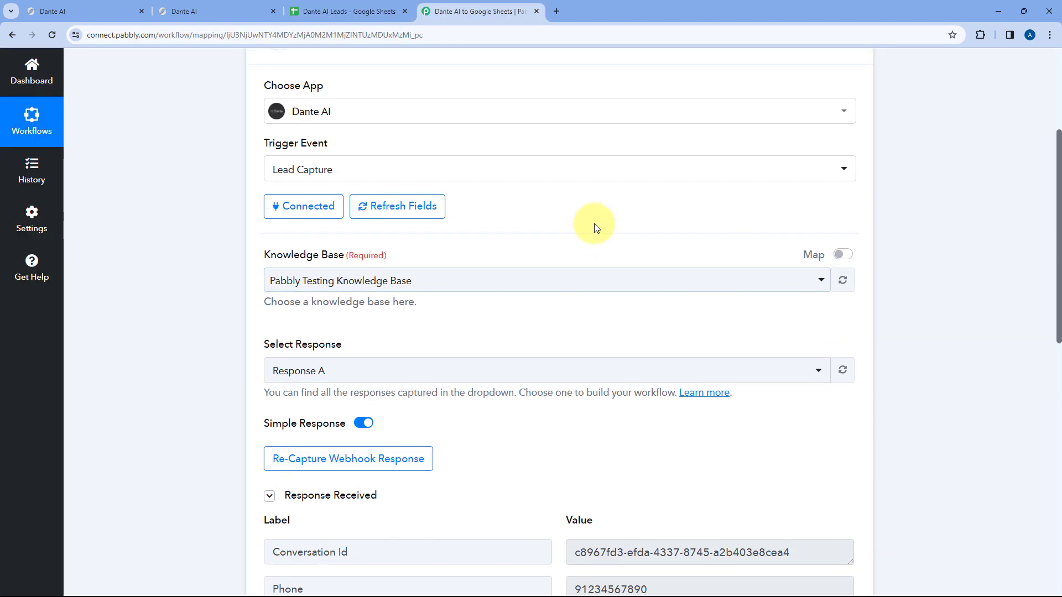
- Collapse the Dante AI trigger card to show the whole switched-on workflow, then bring up the Dante AI dashboard
scroll(596, 228, "up", 3)
left_click(577, 178)
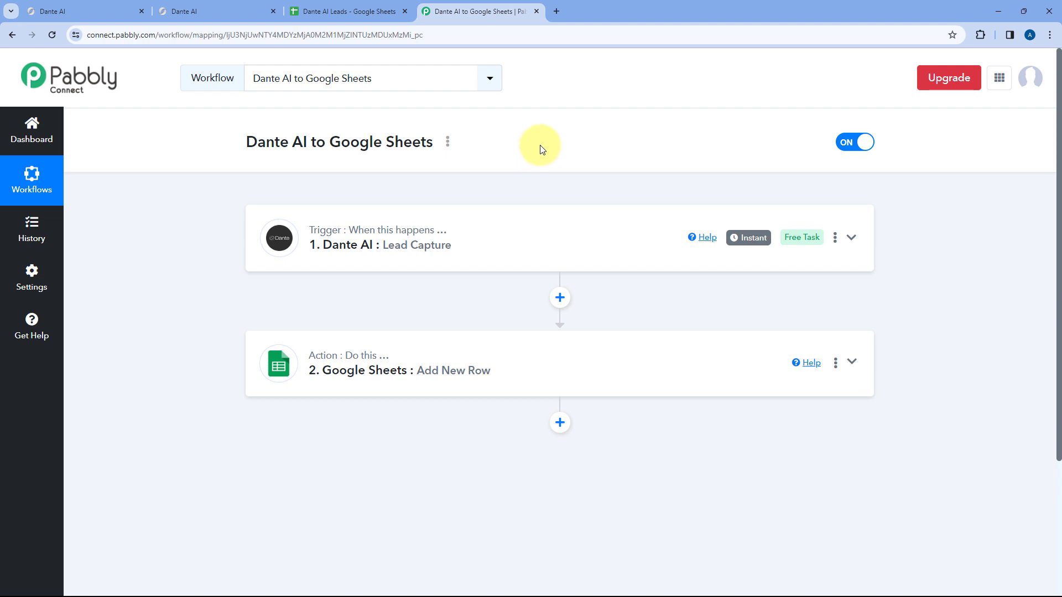
left_click(214, 9)
left_click(118, 8)
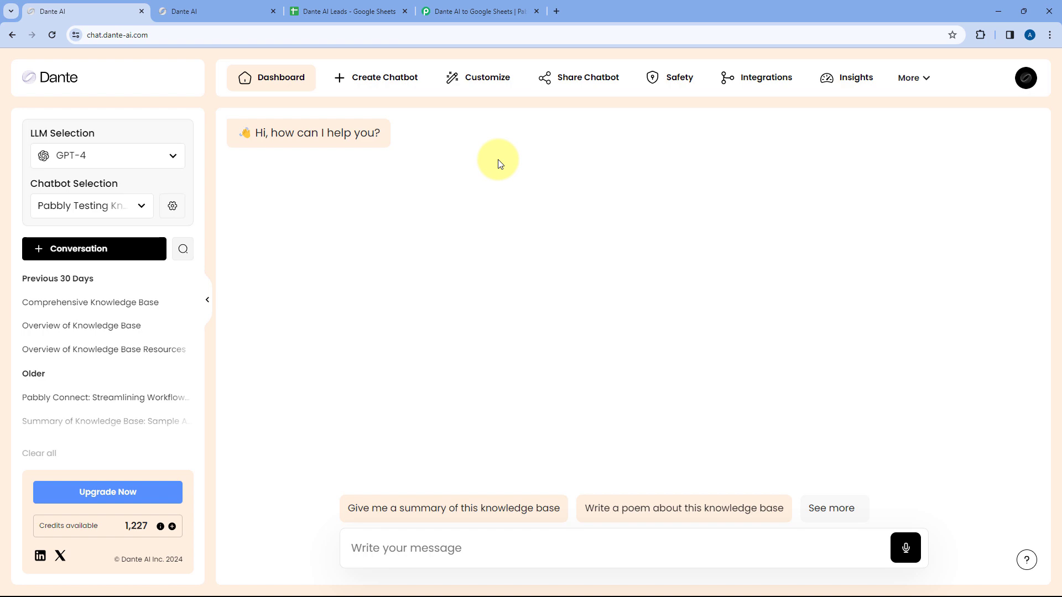
- Copy the chatbot's Direct Link from the Share Chatbot options
left_click(547, 80)
left_click(467, 253)
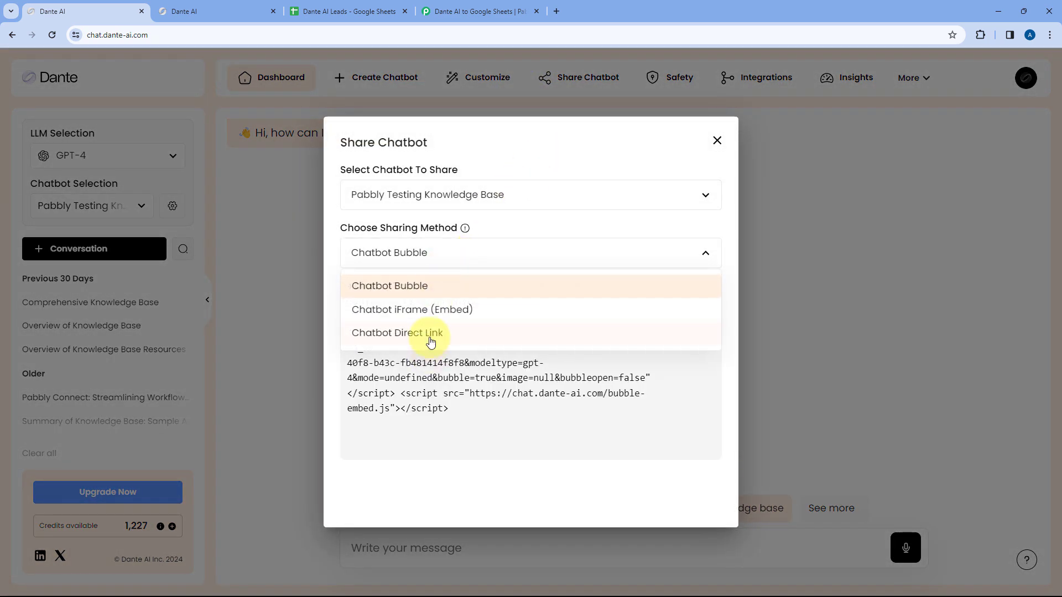
left_click(431, 337)
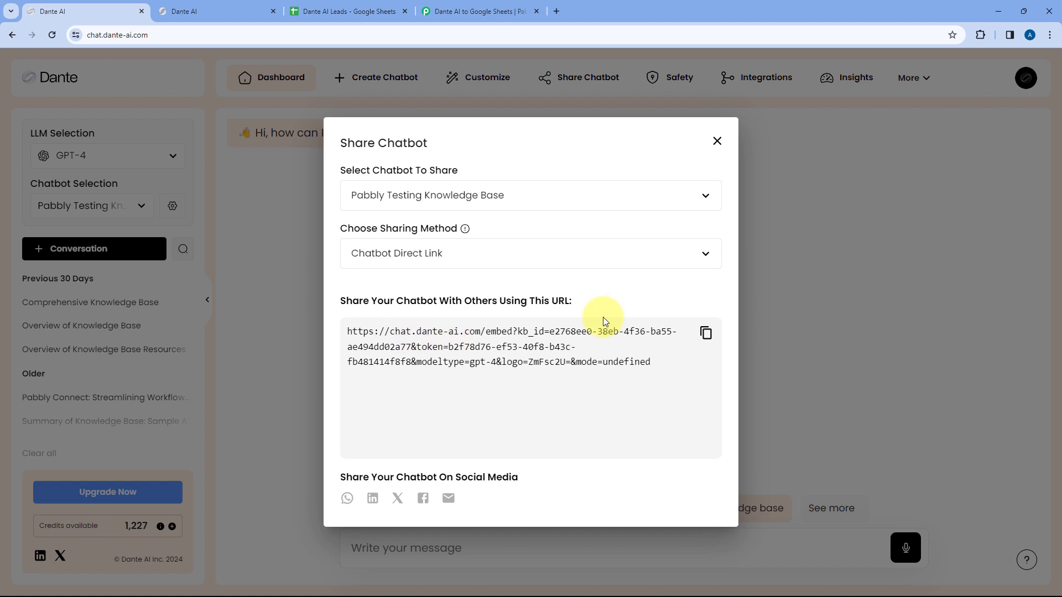
left_click(703, 341)
left_click(717, 145)
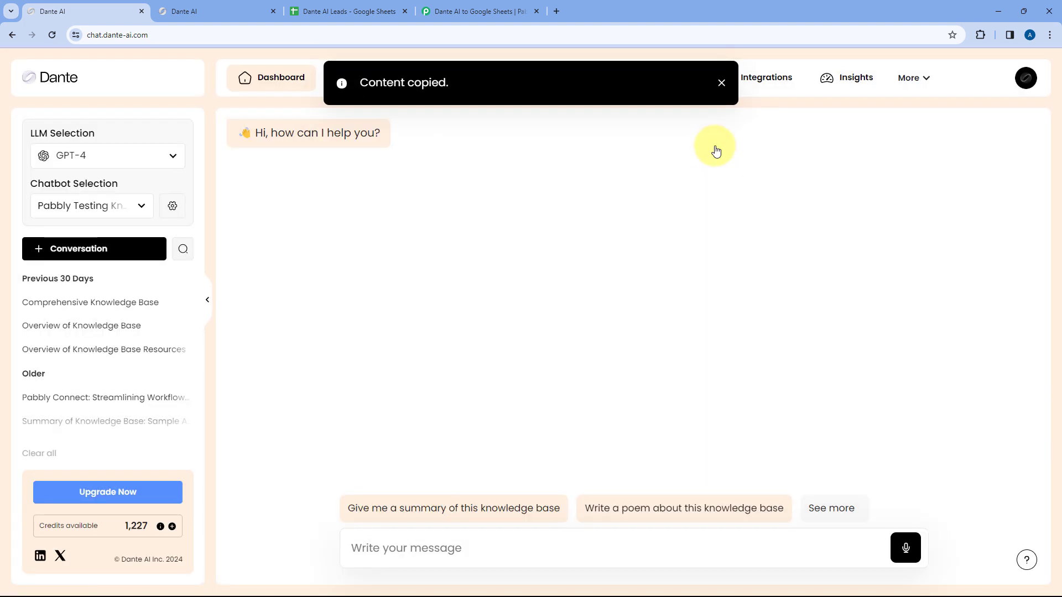
- Load the copied chatbot direct link in a new browser tab
key("ctrl+t")
key("ctrl+v")
key("Return")
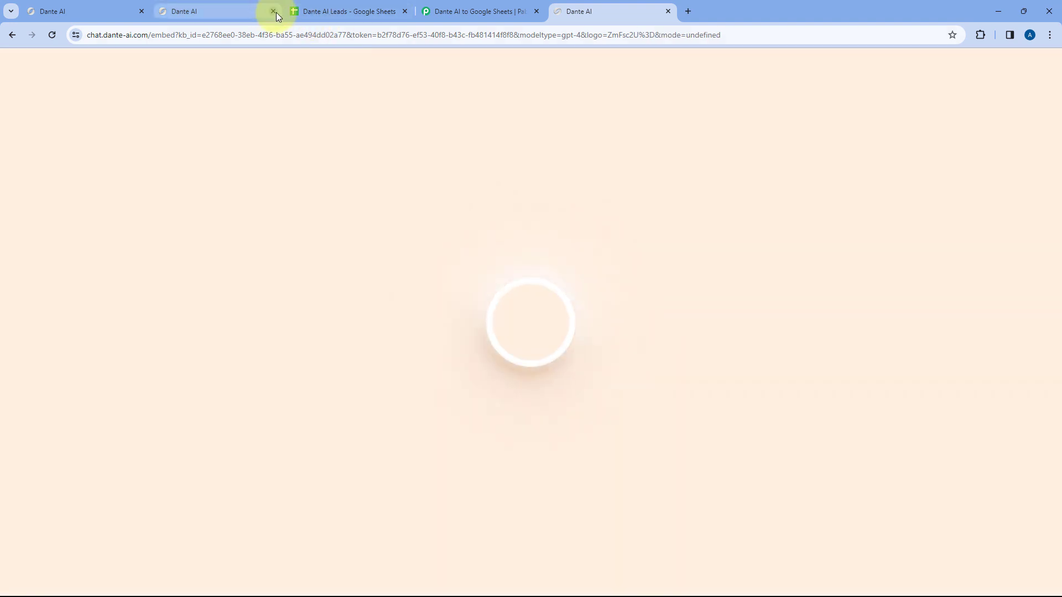
- Close the old Dante AI tab and start the chat with the summary suggestion
left_click(273, 11)
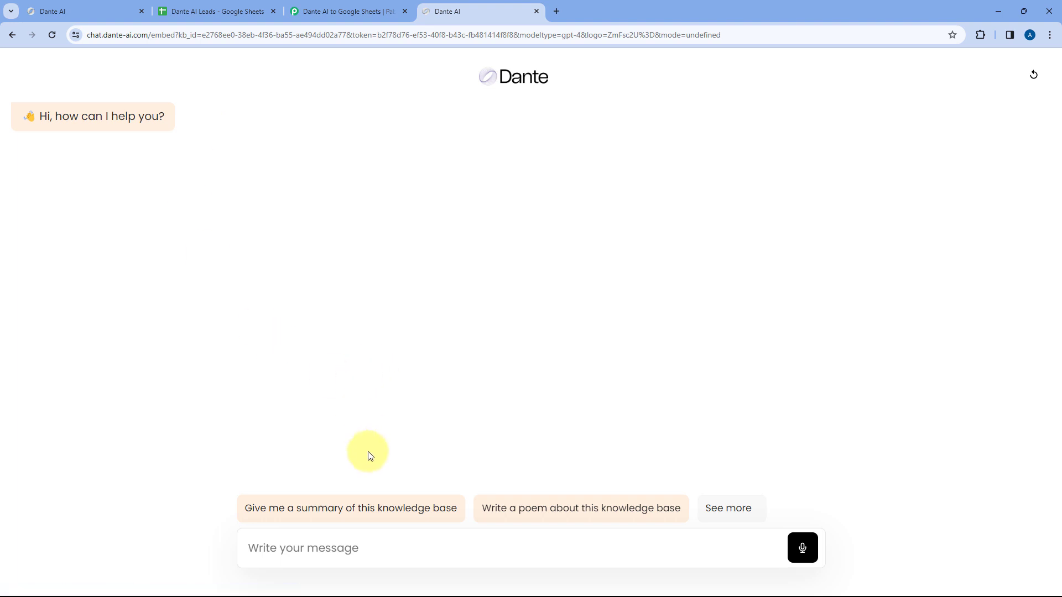
left_click(369, 509)
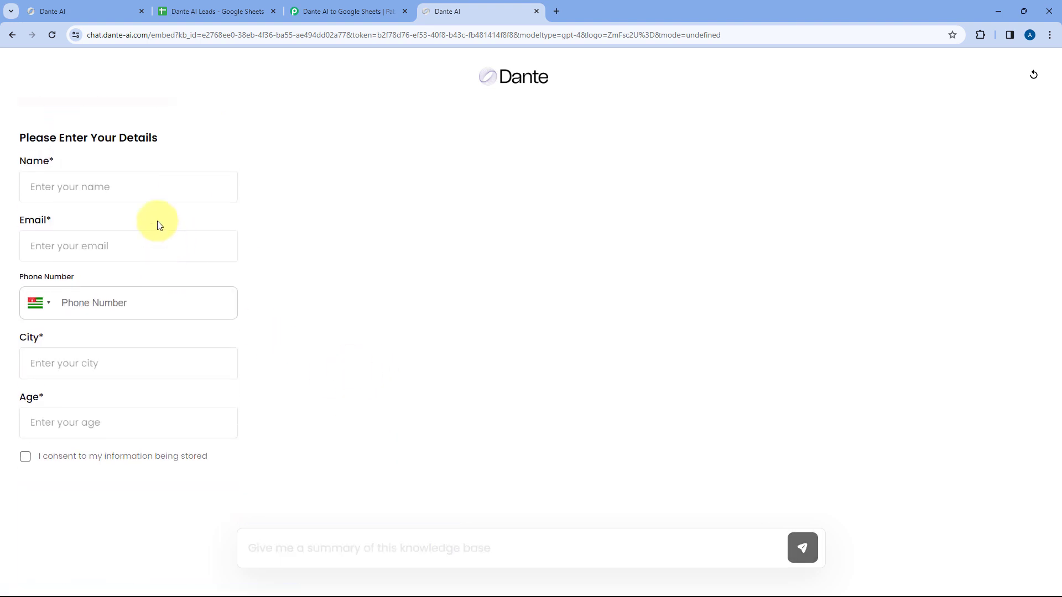
left_click(109, 187)
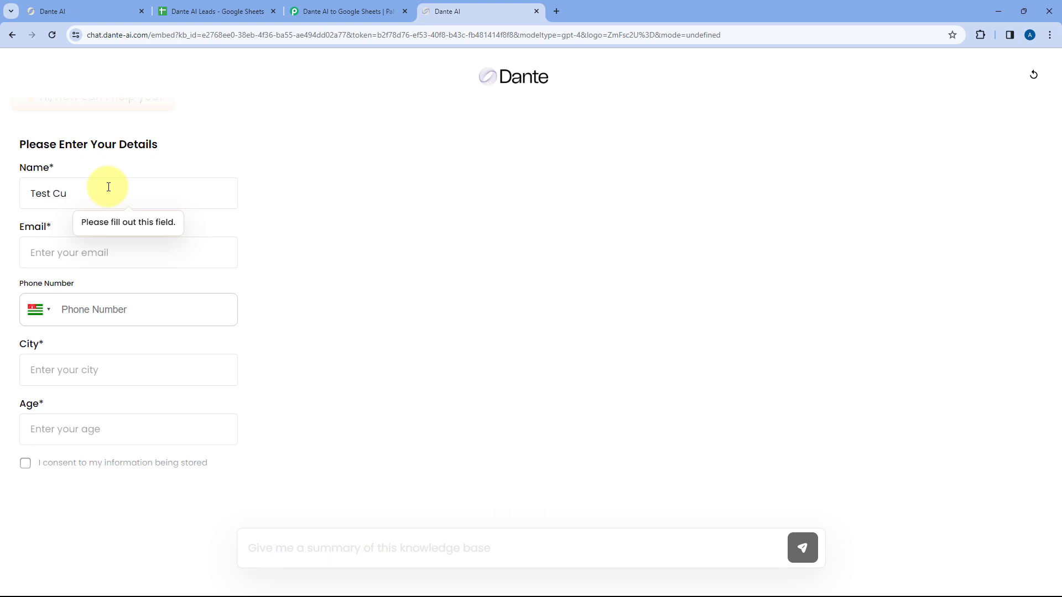
- Fill the lead form with test name, e-mail, phone, city Bhopal, age 28, and consent
type("stomer")
key("Return")
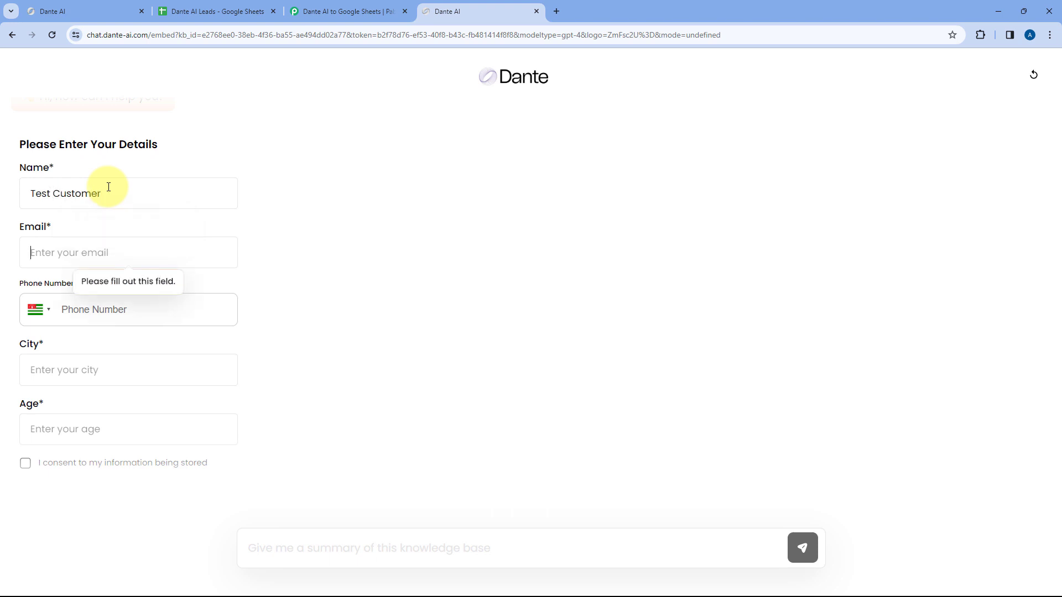
key("Return")
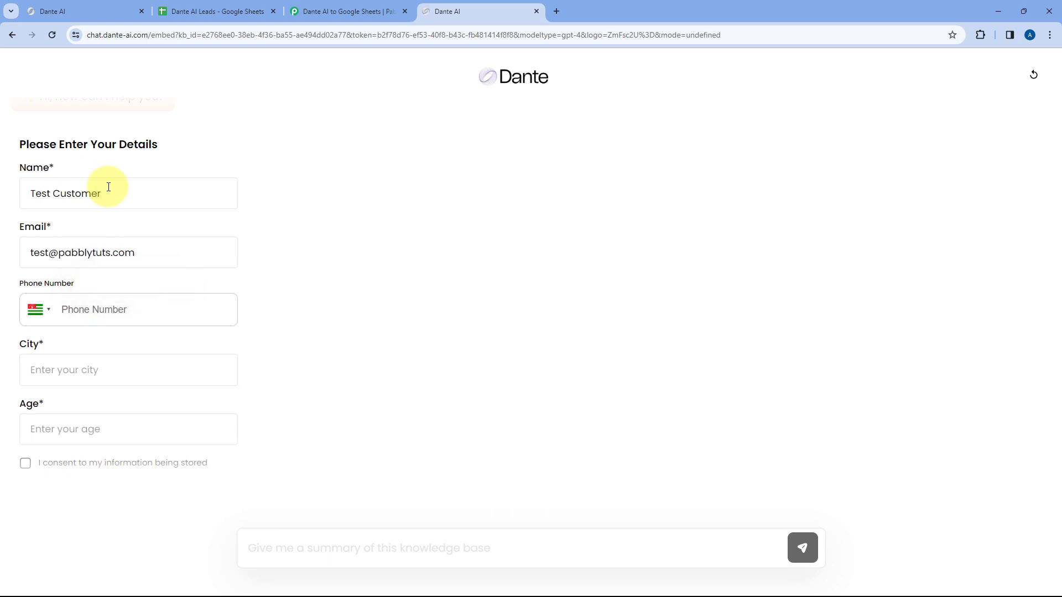
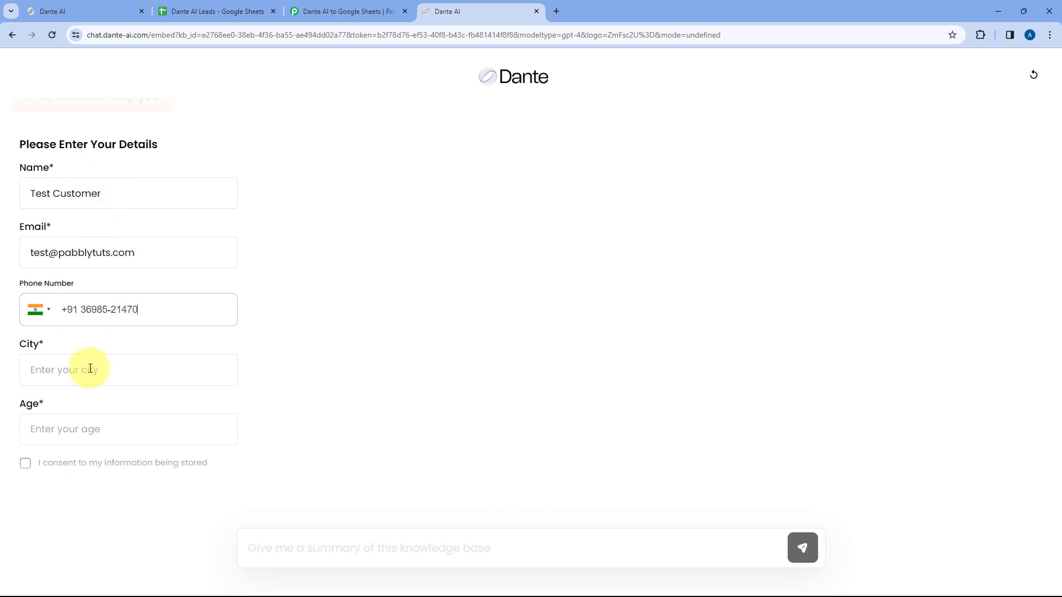
key("Return")
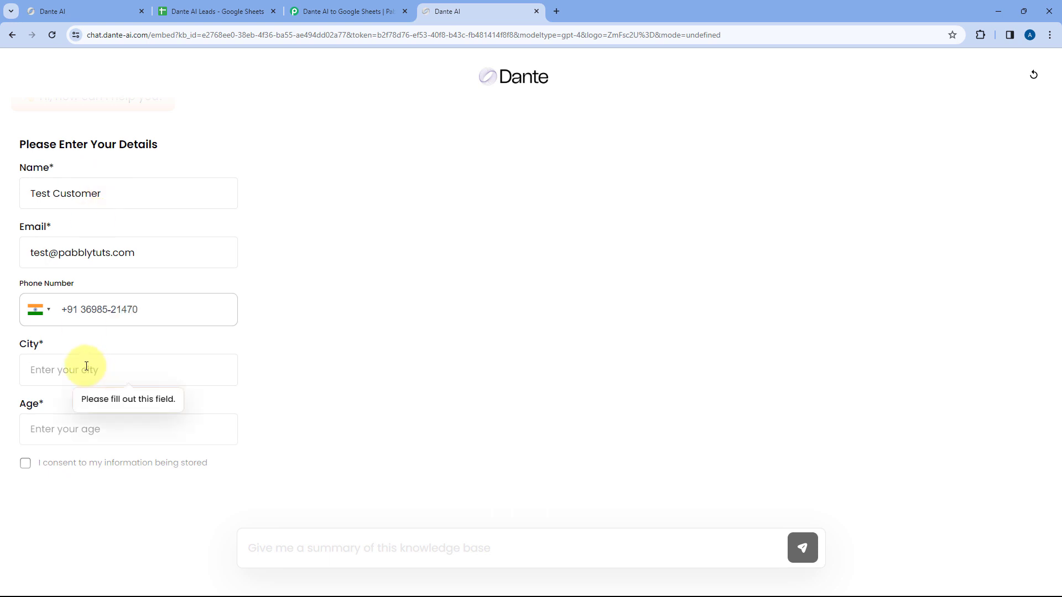
type("Bhopal")
key("Return")
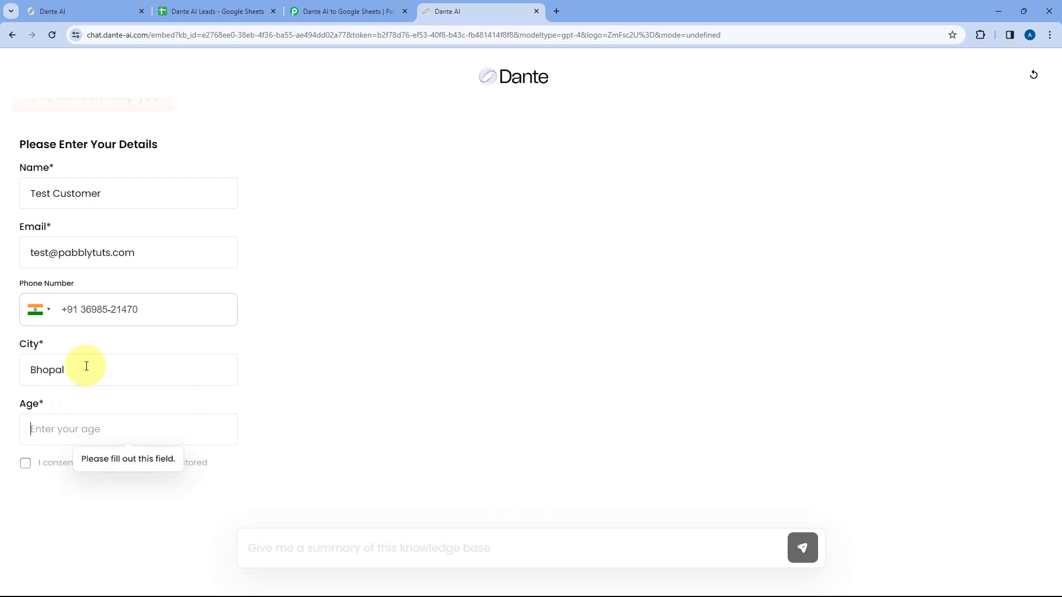
type("28")
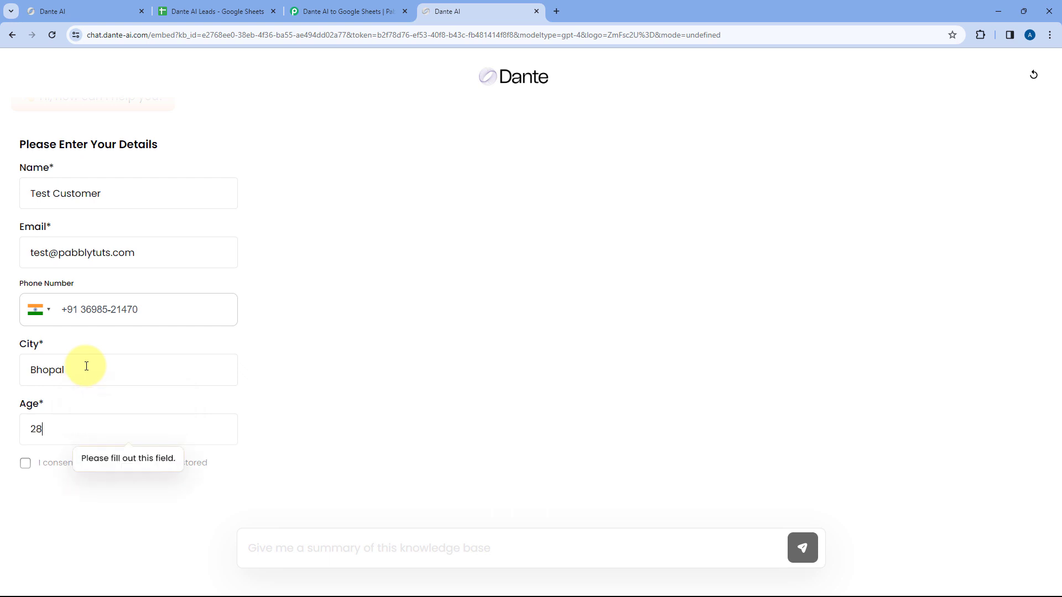
left_click(25, 464)
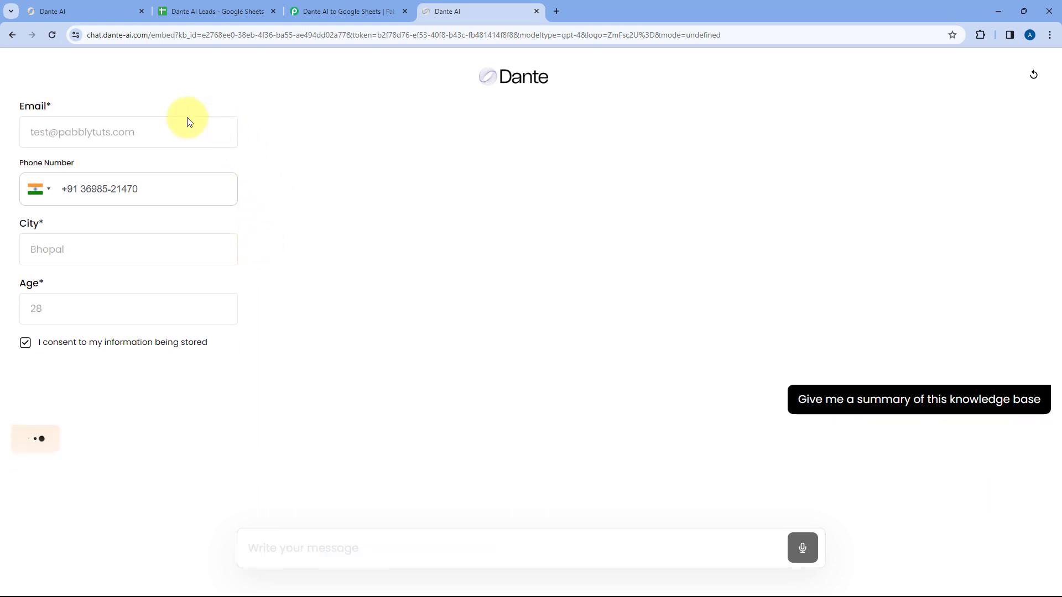
scroll(166, 218, "up", 2)
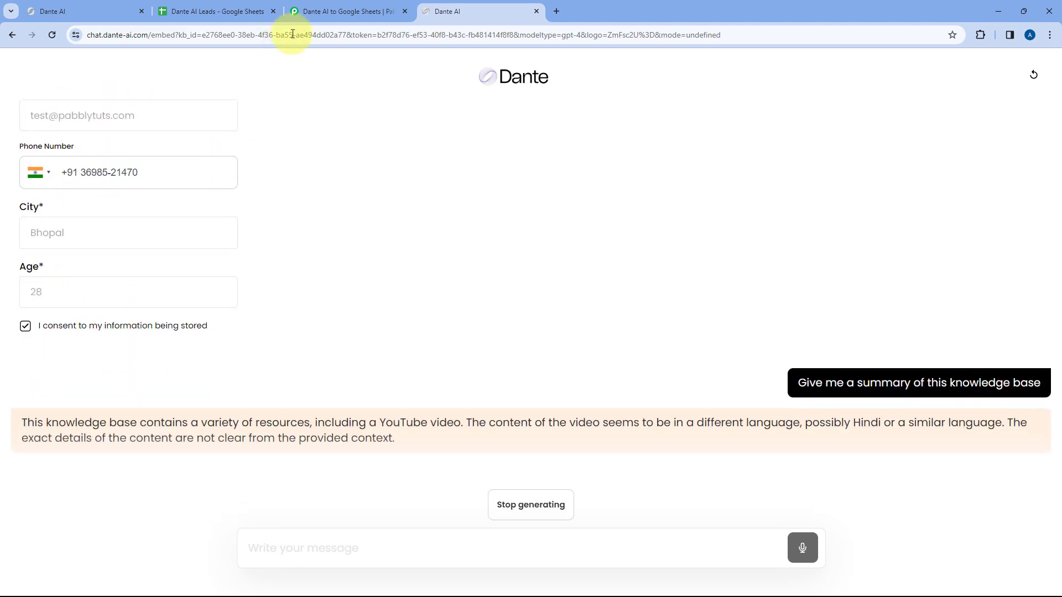
- Review the new Bhopal, age-28 lead across cells A3–F3 of the Dante AI Leads sheet, then return to Dante AI
left_click(221, 12)
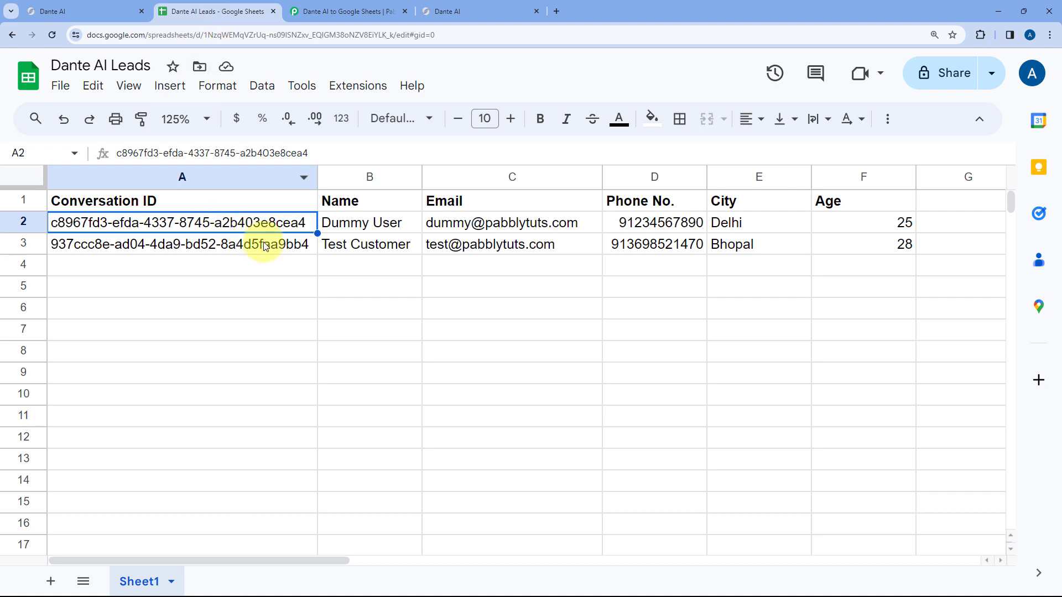
left_click(228, 245)
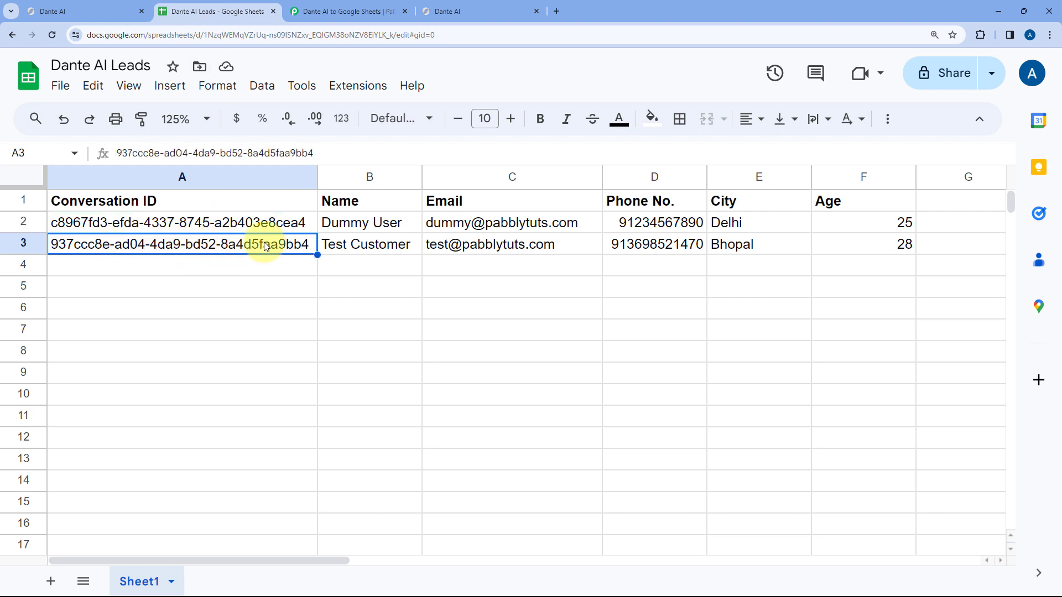
left_click(384, 244)
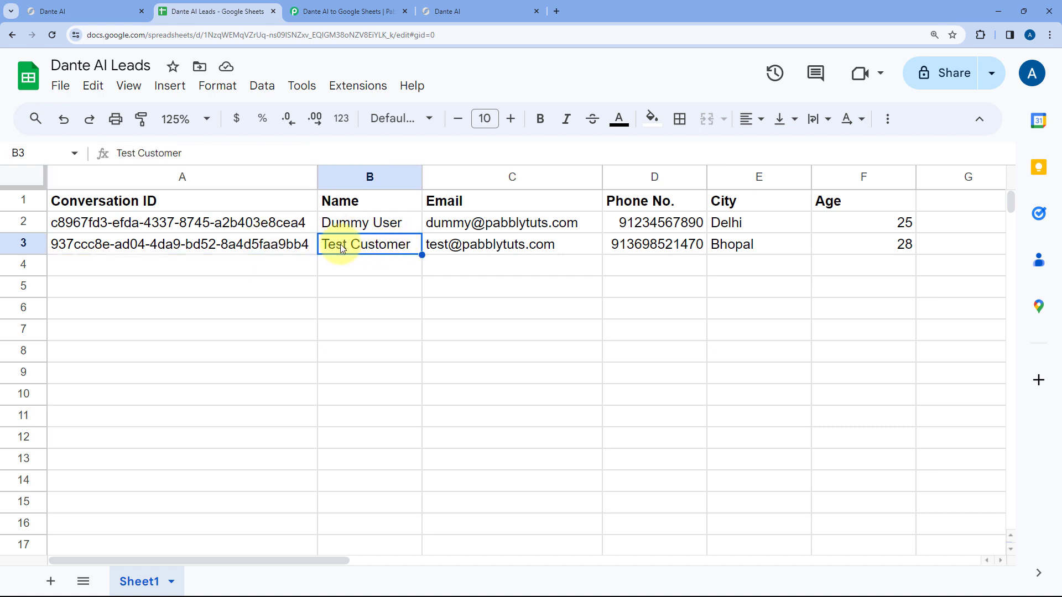
left_click(492, 242)
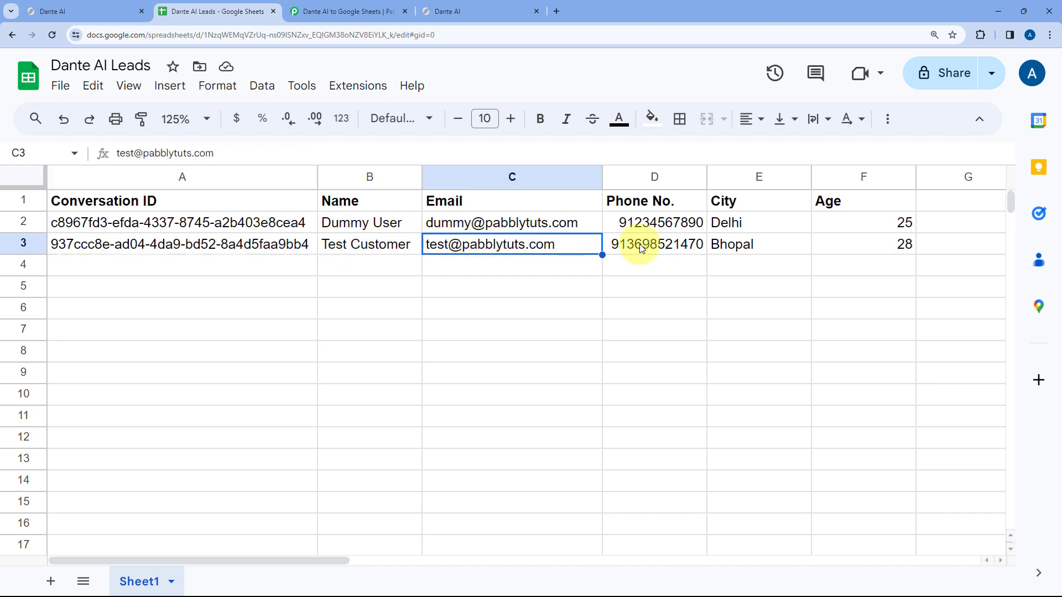
left_click(681, 244)
left_click(740, 246)
left_click(871, 244)
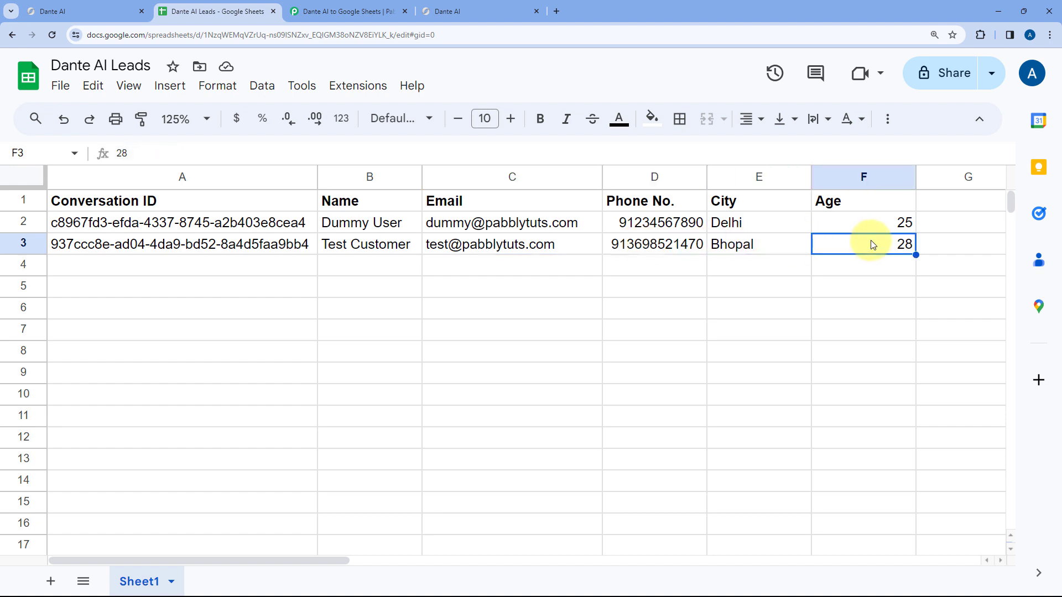
left_click(445, 11)
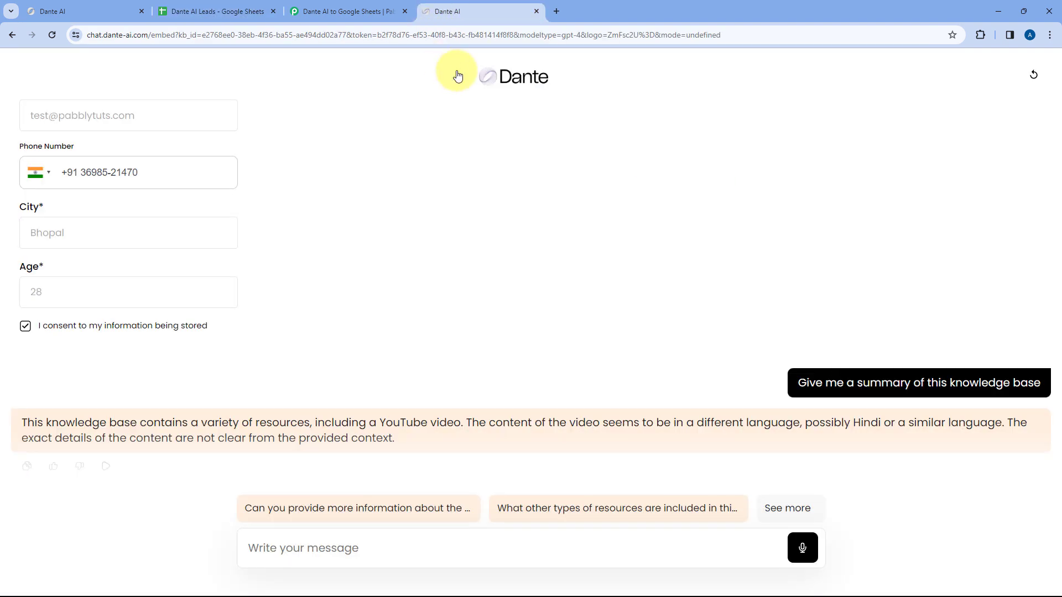
- Switch to the 'Dante AI to Google Sheets' Pabbly Connect workflow tab
left_click(375, 6)
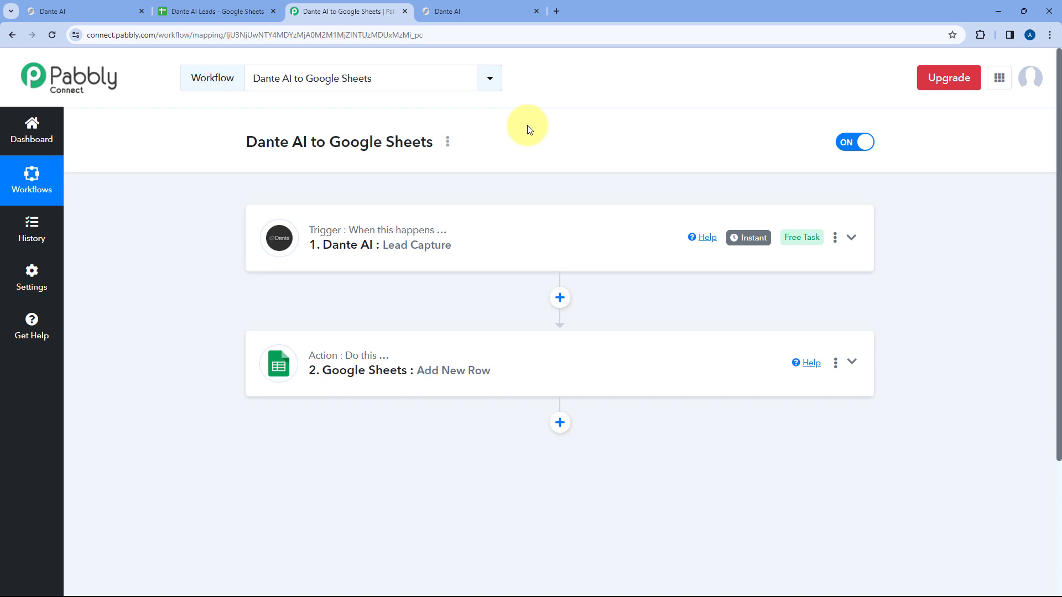